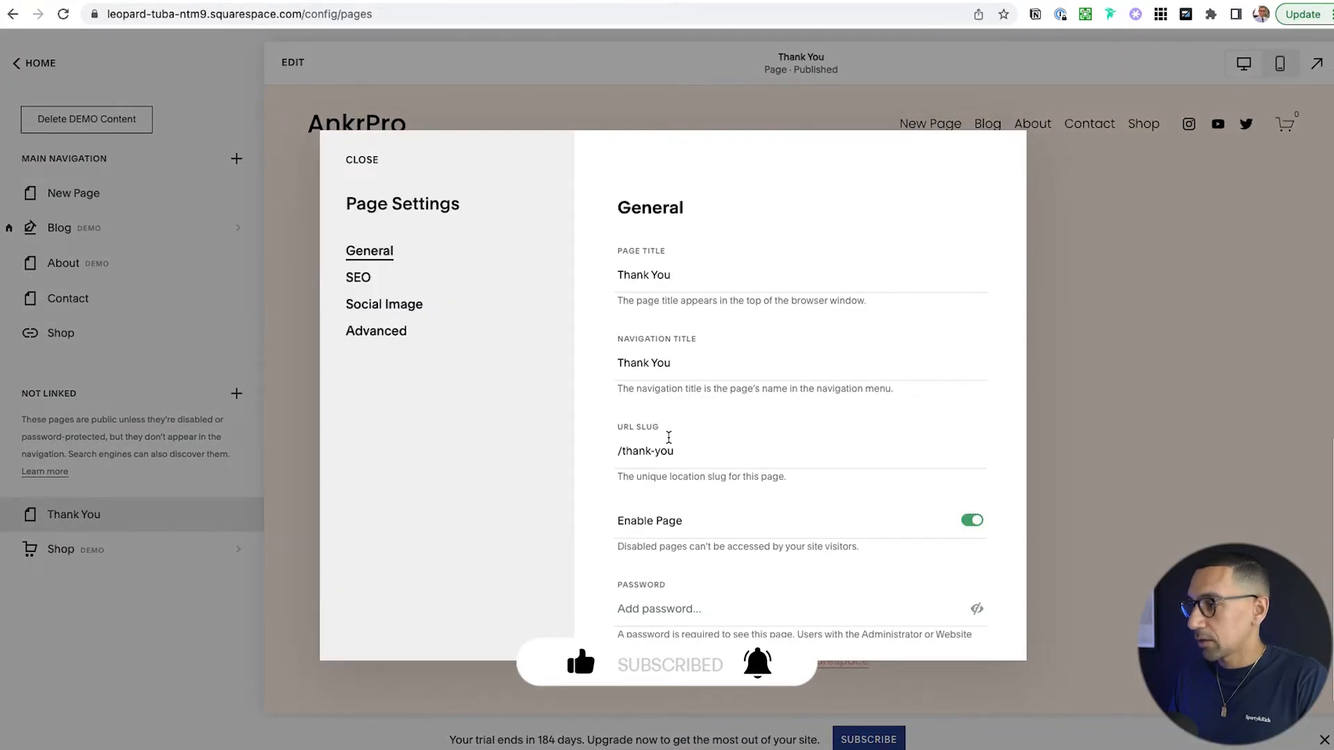
- Close the Thank You page settings and open the empty Thank You page in the editor
double_click(653, 451)
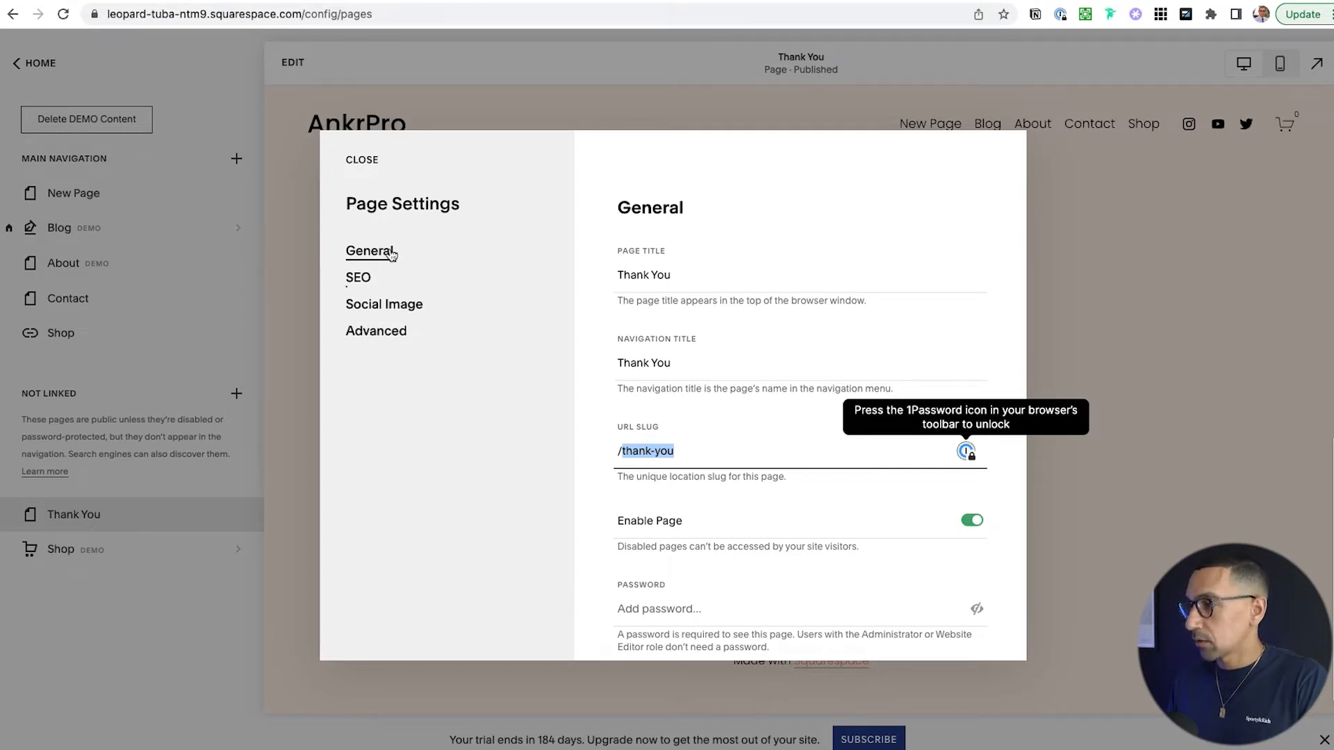
click(359, 160)
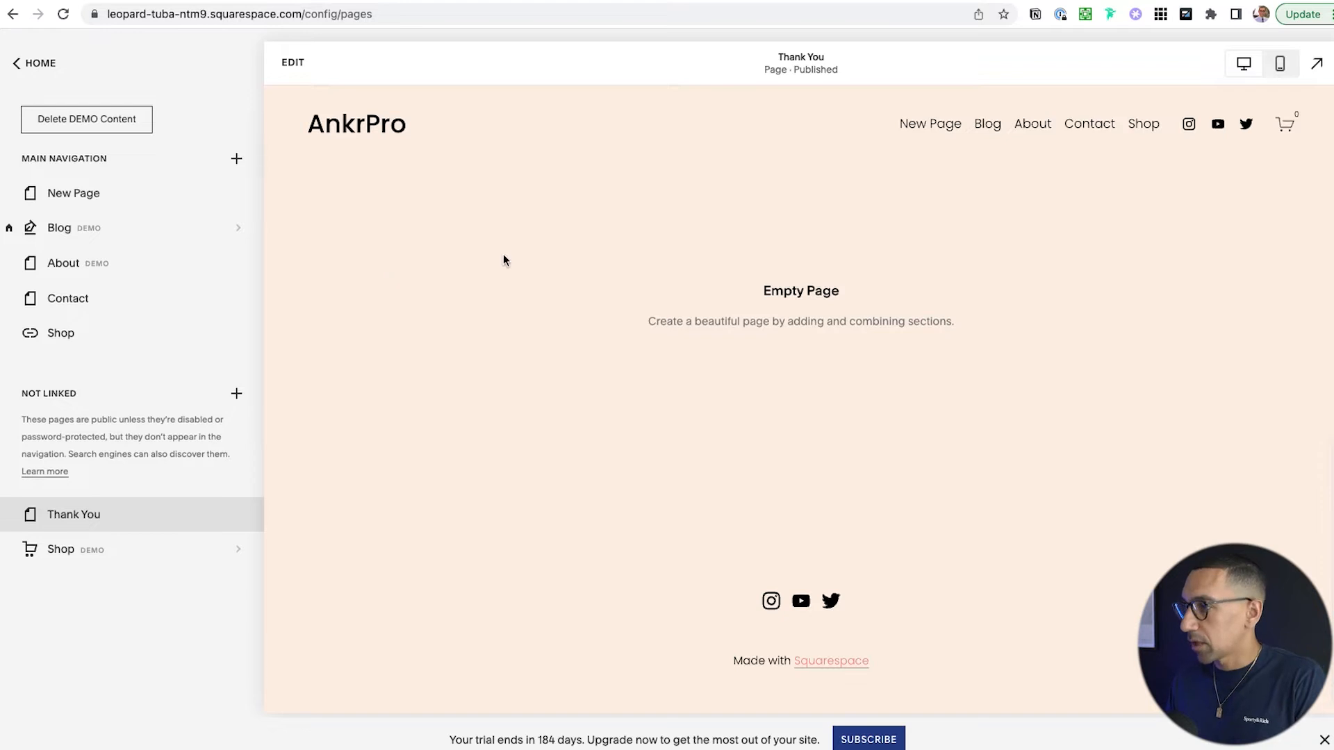
click(294, 66)
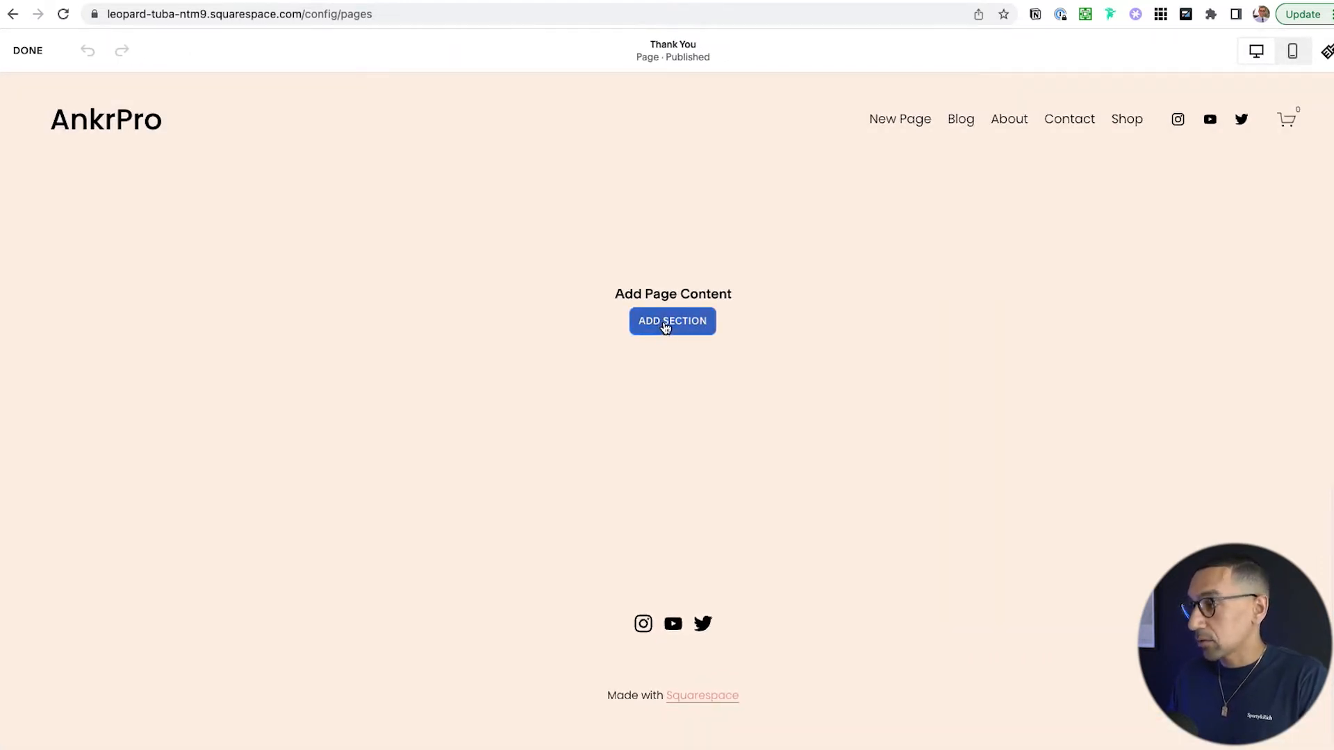
- Add a blank section with a text block reading 'Thank You!'
click(665, 323)
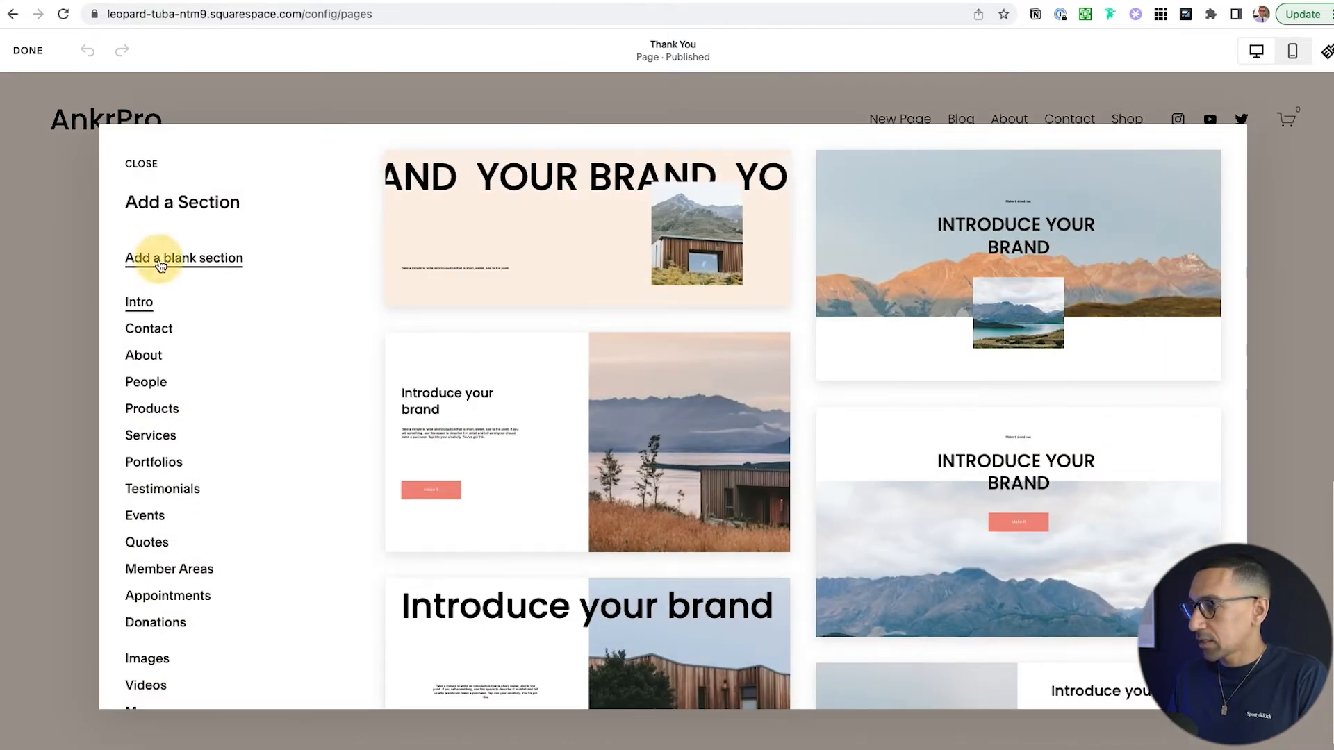
click(476, 363)
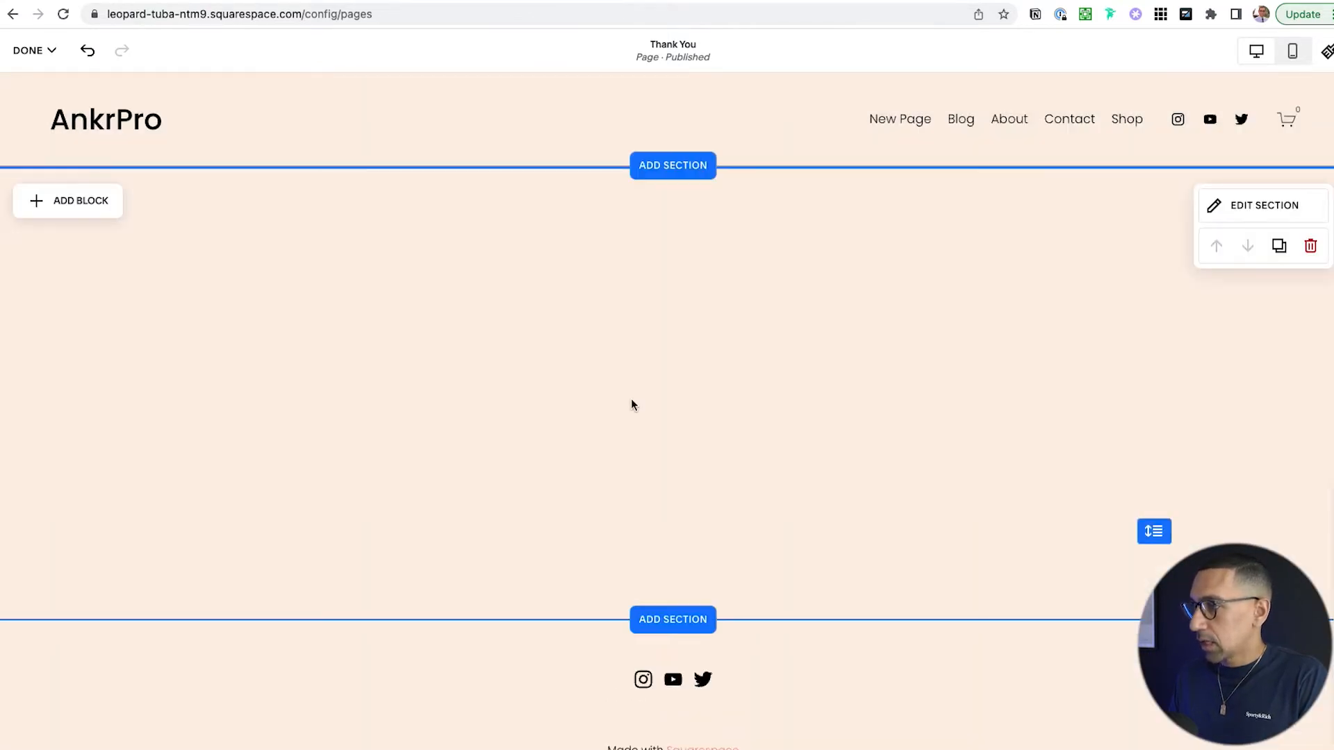
click(101, 213)
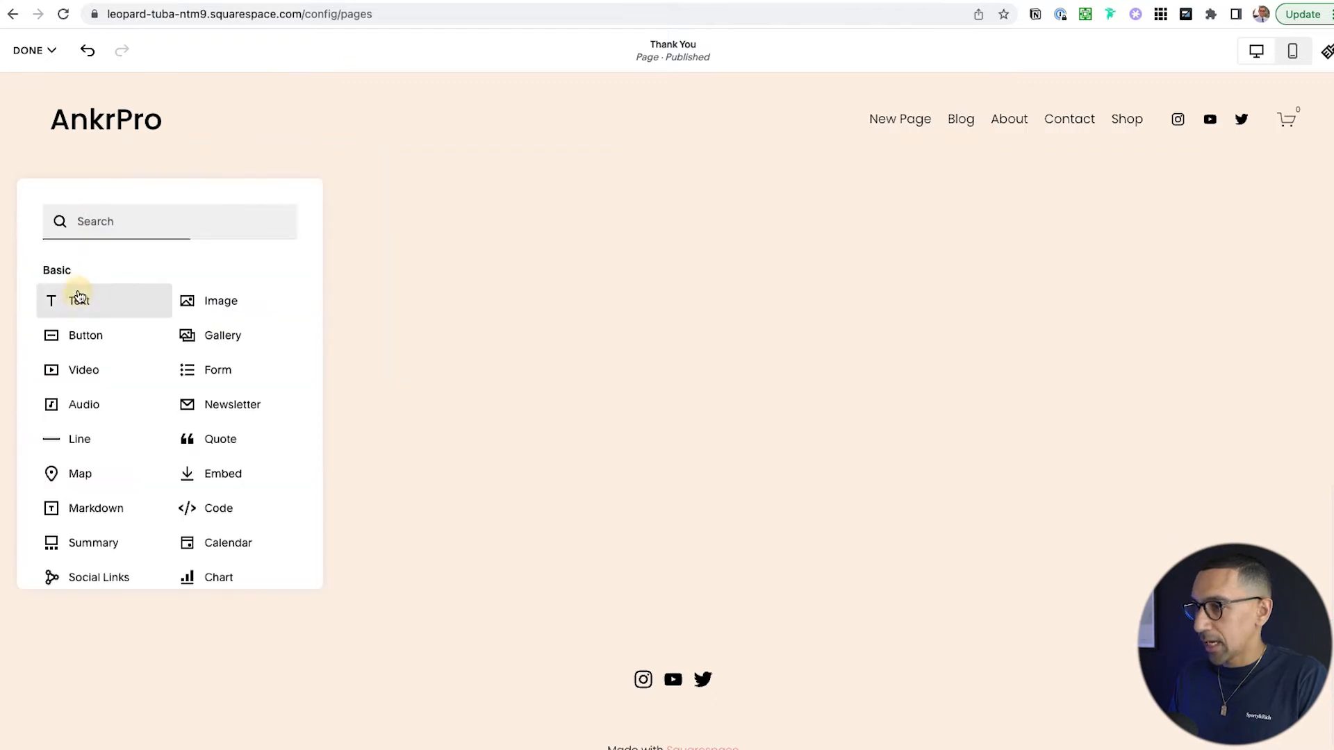
click(77, 293)
click(89, 273)
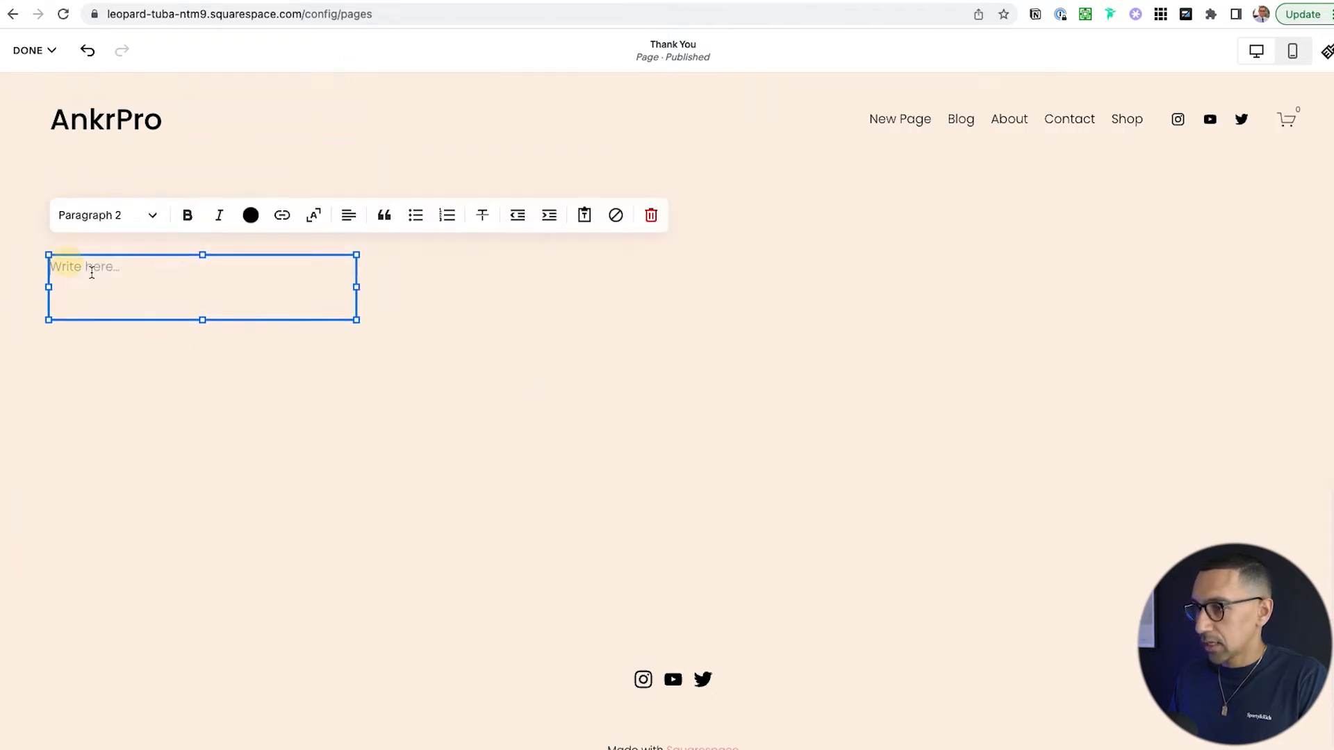
text(Thank You)
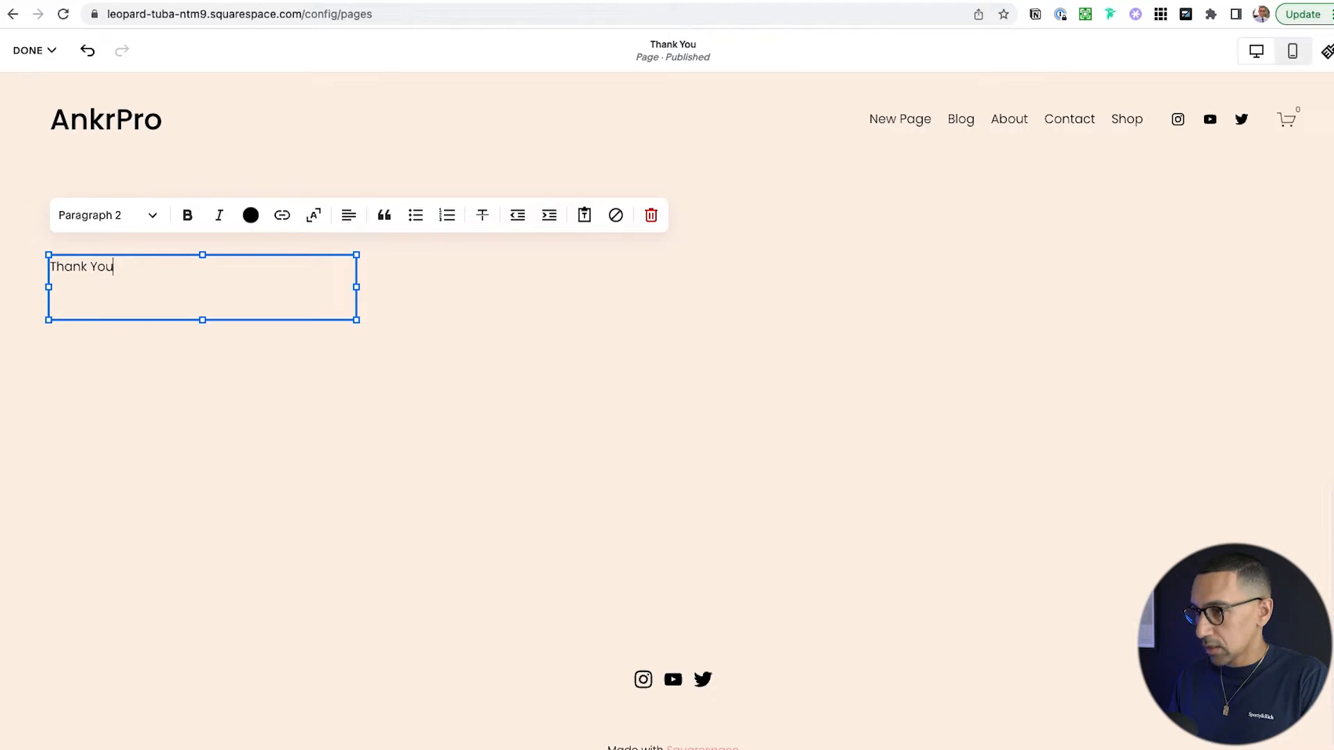
- Make 'Thank You!' a centred Heading 1, widen it to one line, and move it to the page centre
key(alt+super+2)
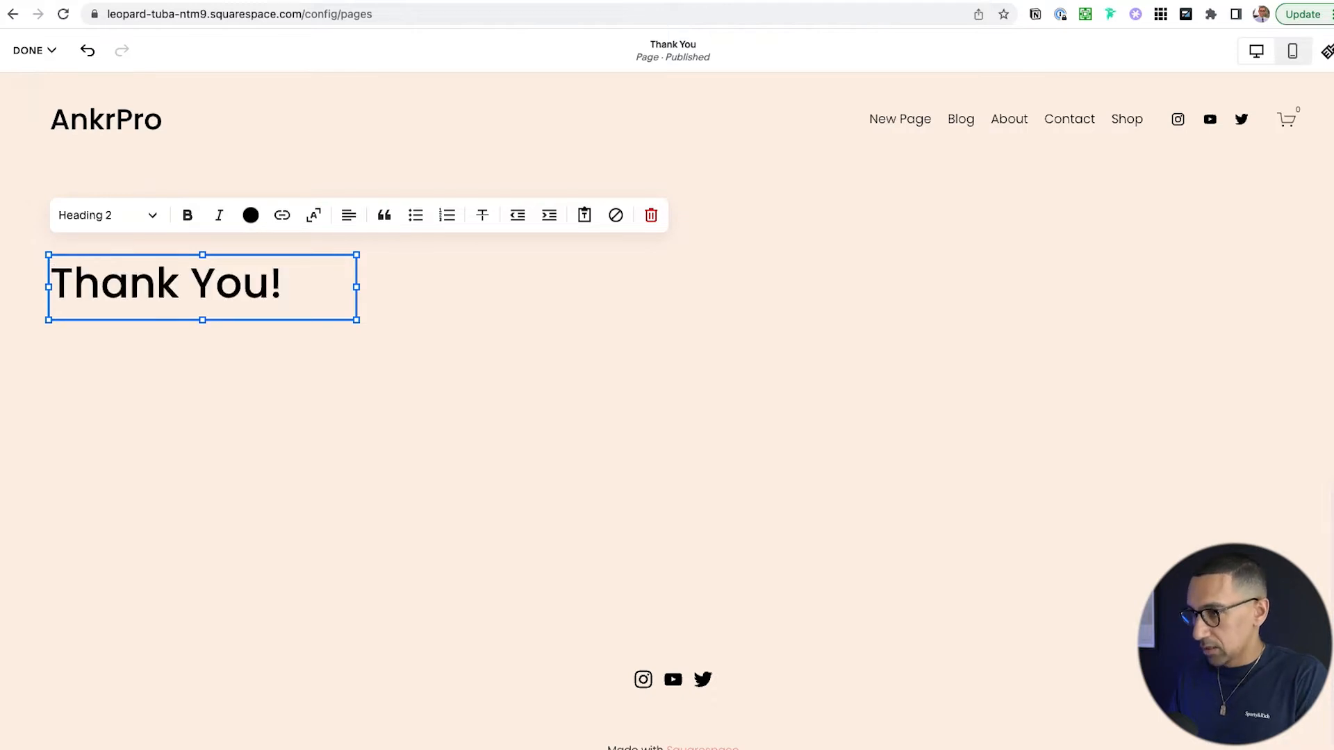
key(alt+super+1)
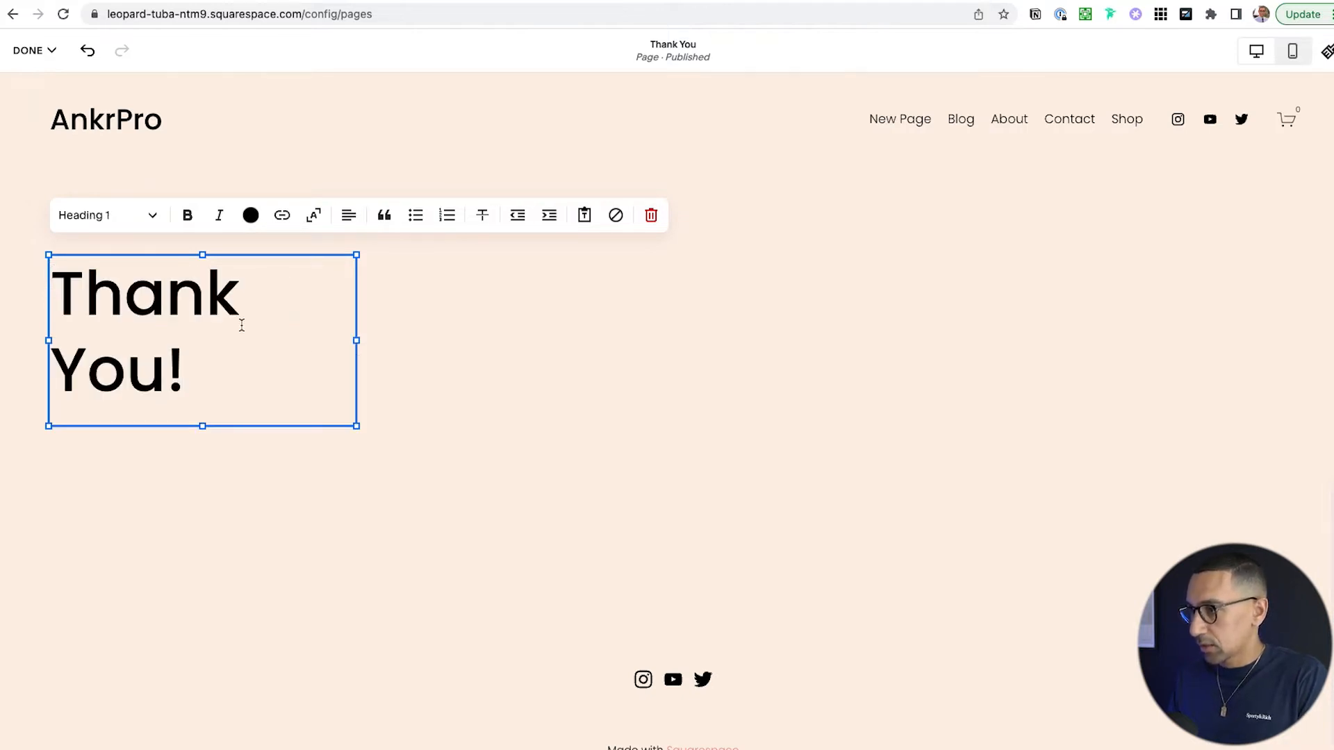
click(404, 342)
drag(356, 340, 561, 342)
click(226, 300)
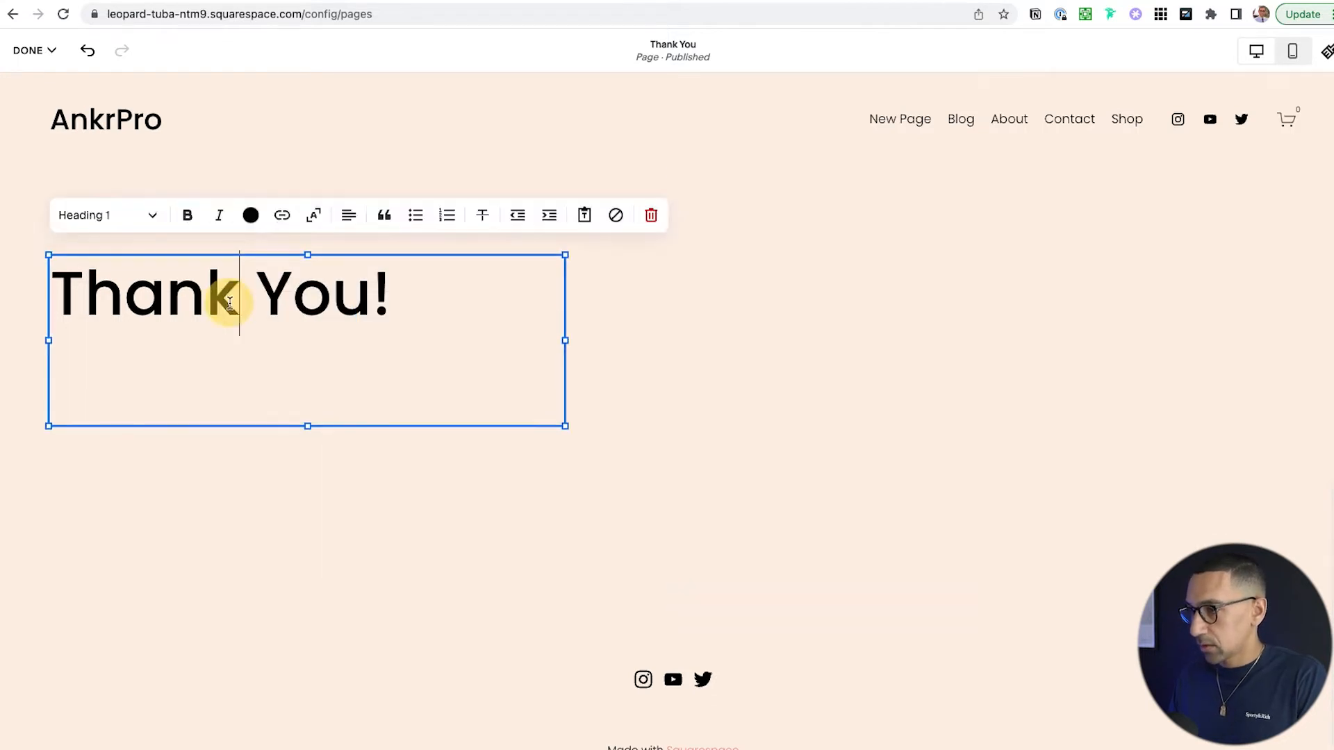
key(shift+super+e)
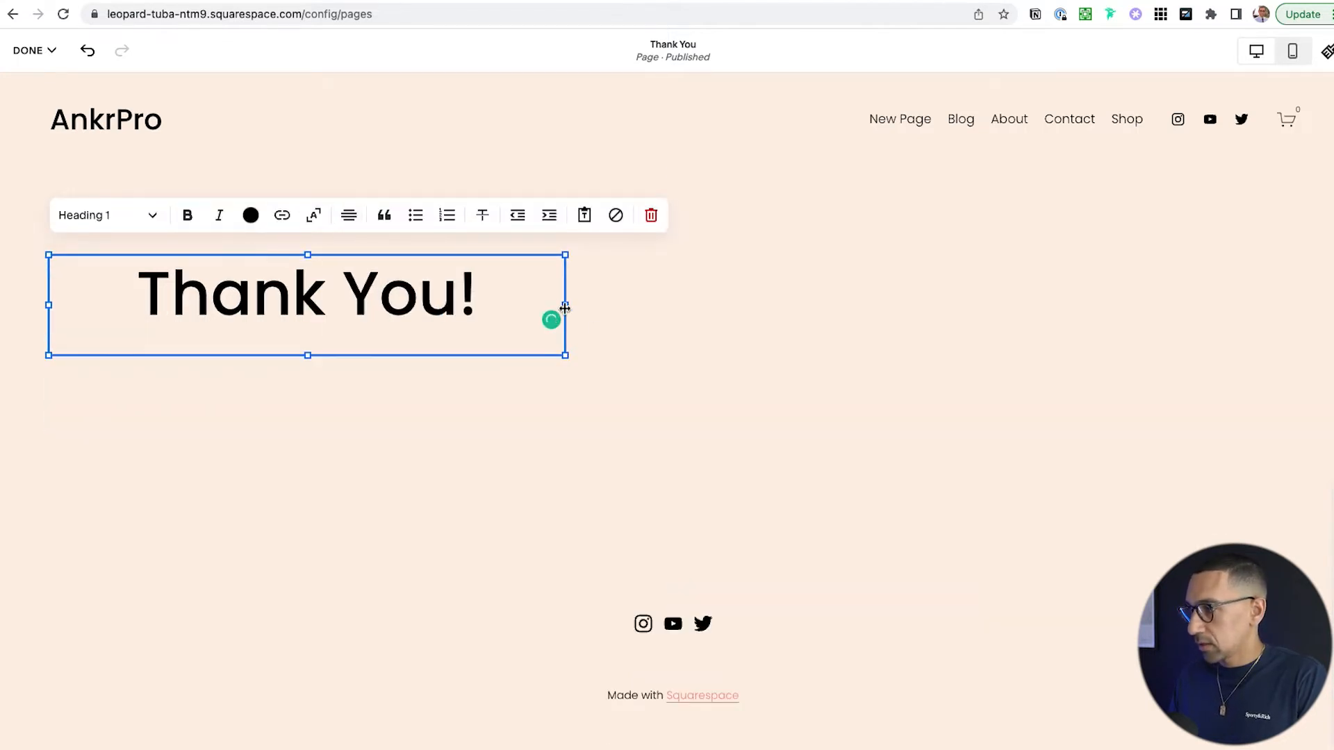
drag(487, 258, 853, 259)
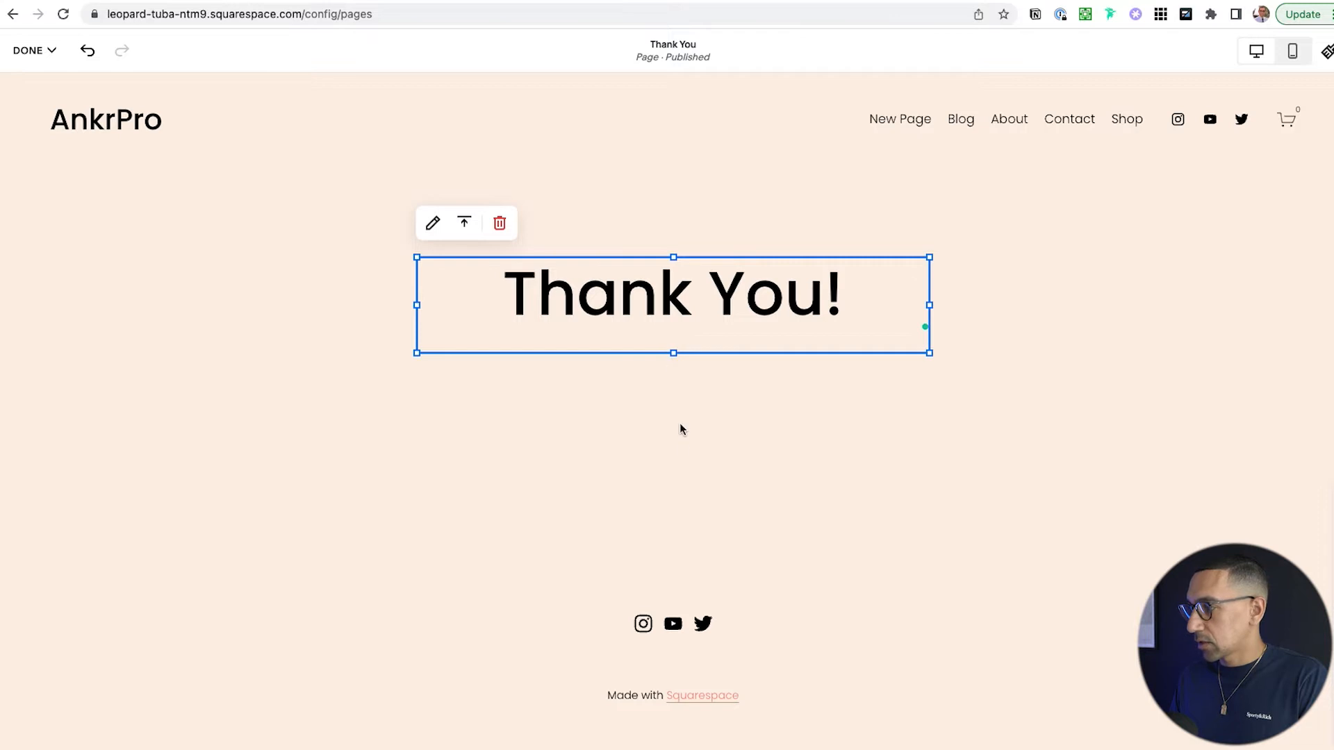
- Add a centred line below the heading promising contact within 24-48 business hours, then narrow the block
click(872, 292)
key(Return)
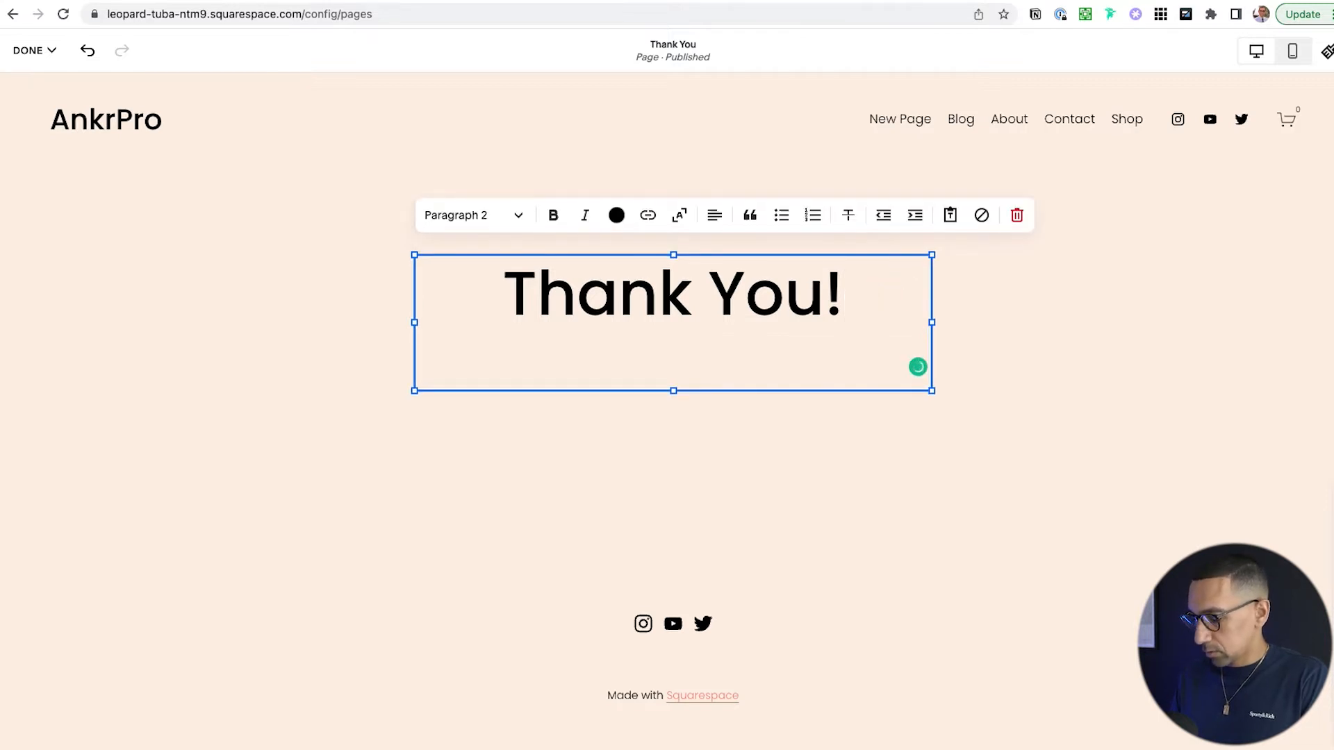
text(Thank you for )
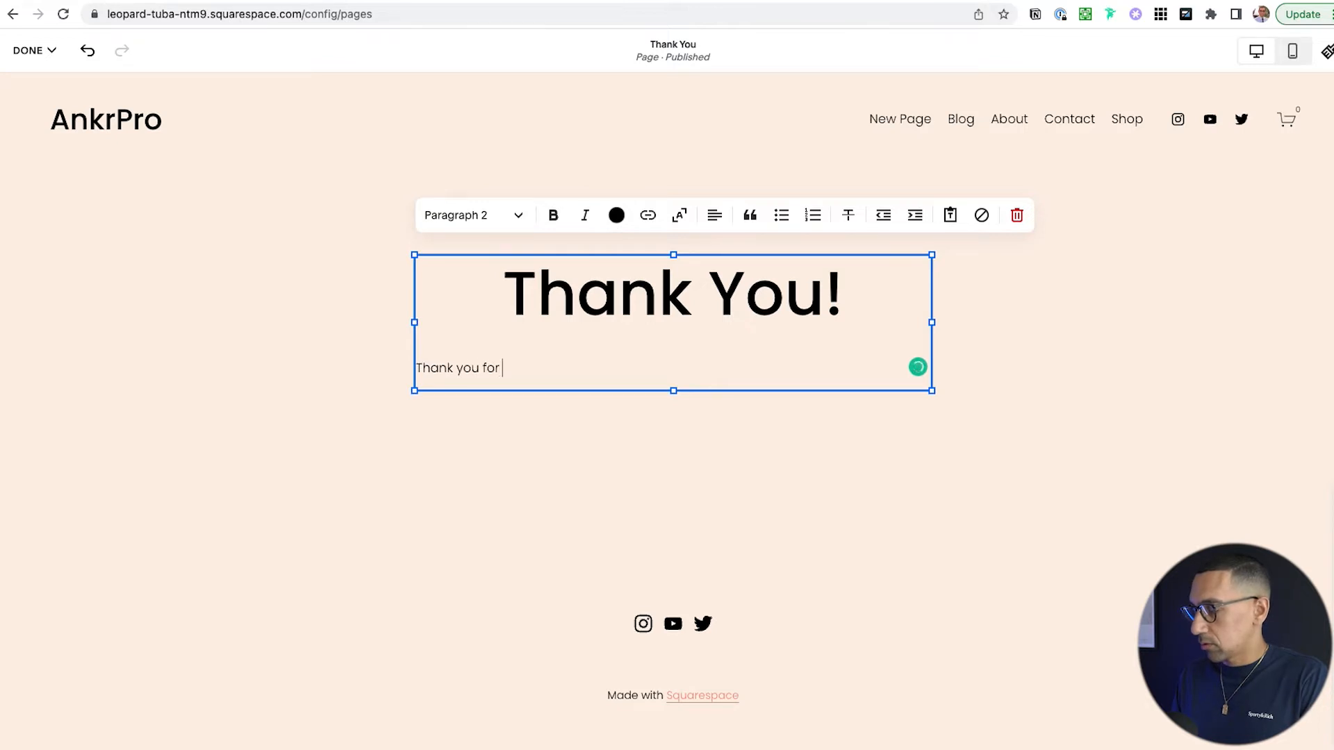
text(filling )
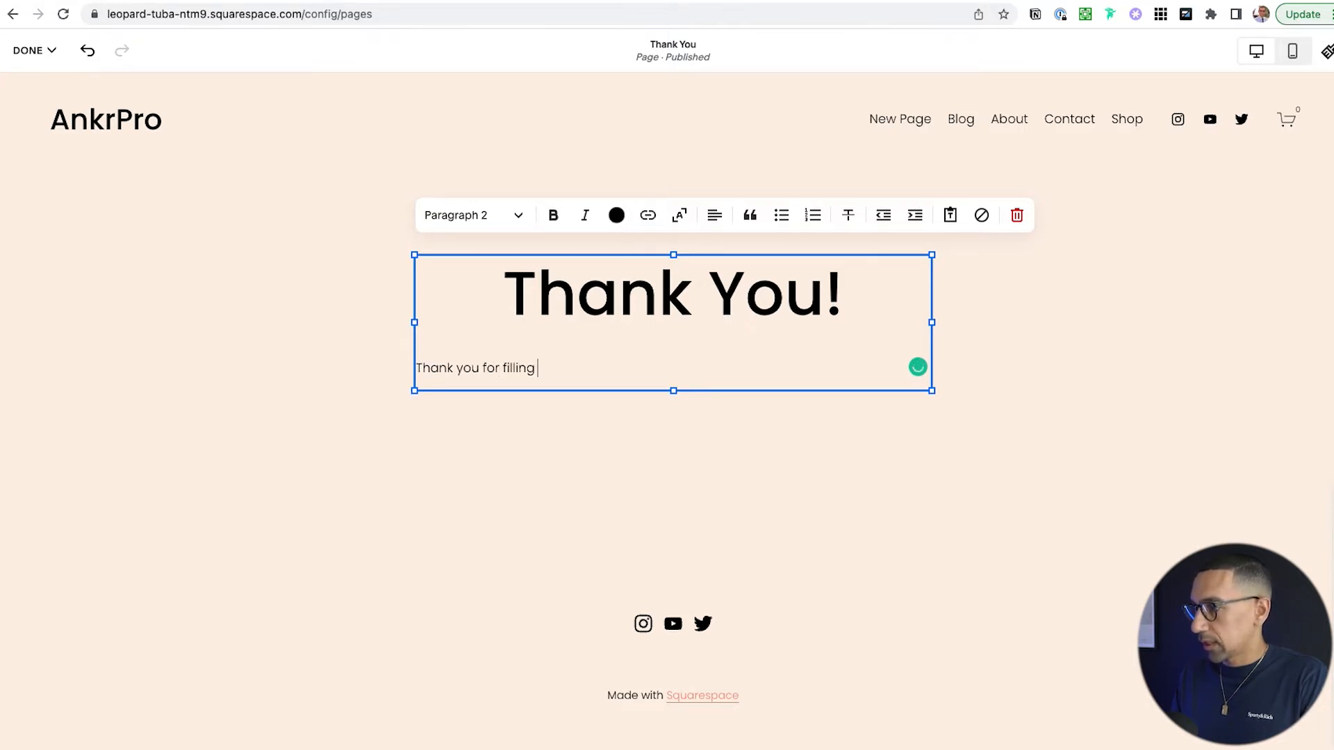
text(out the form and we wi)
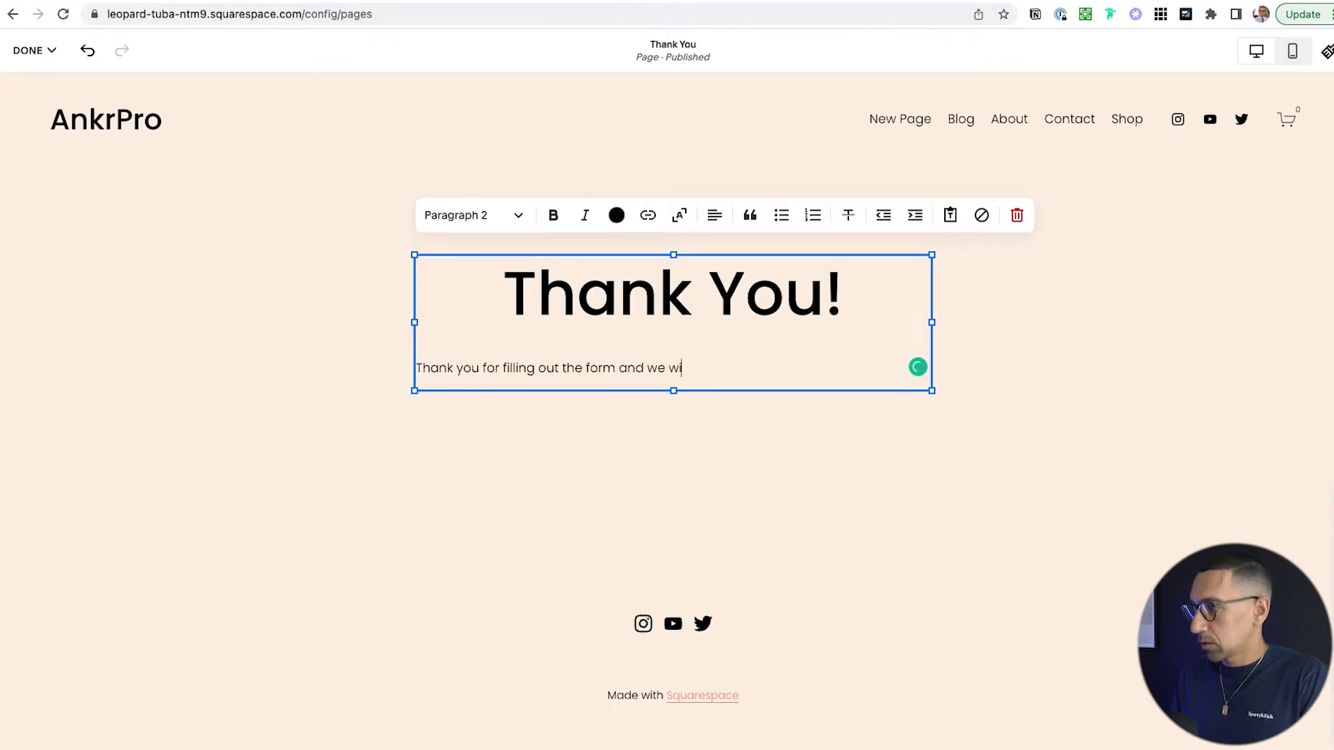
text(ll contact you within 24)
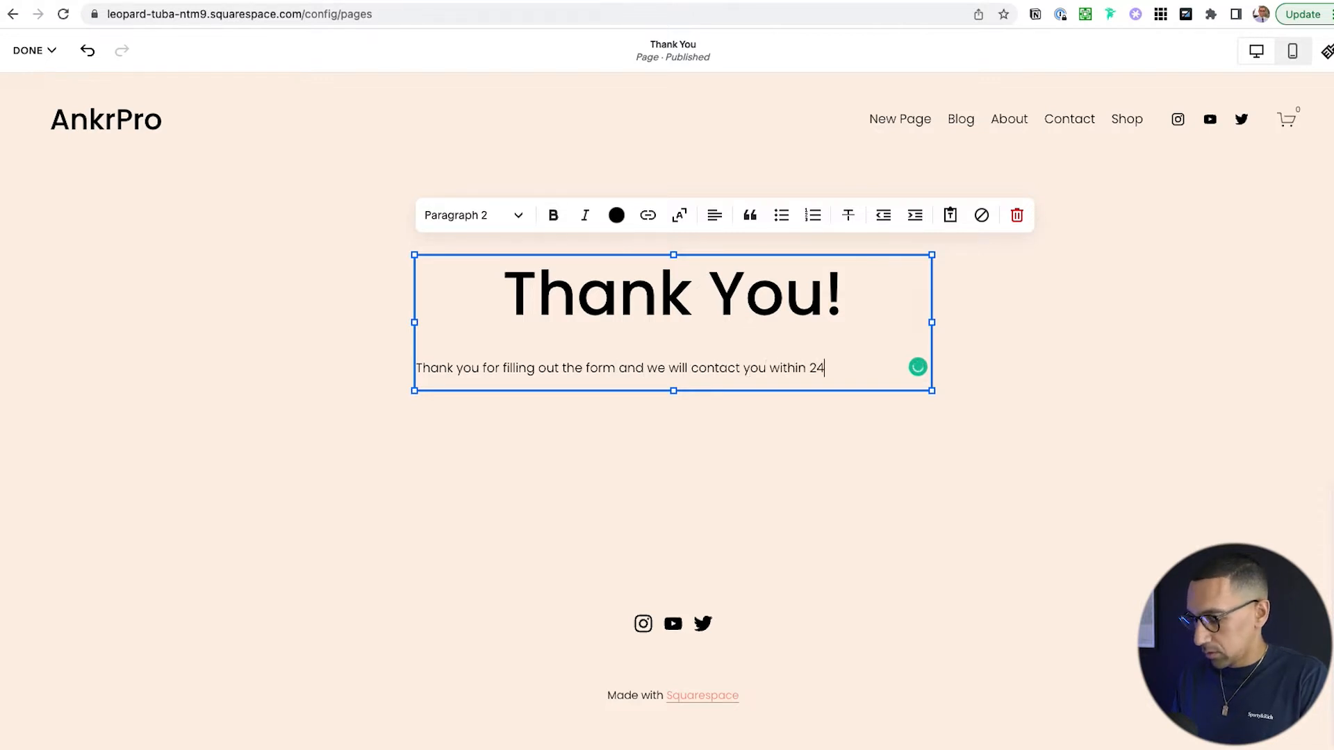
text(-48 business hours.)
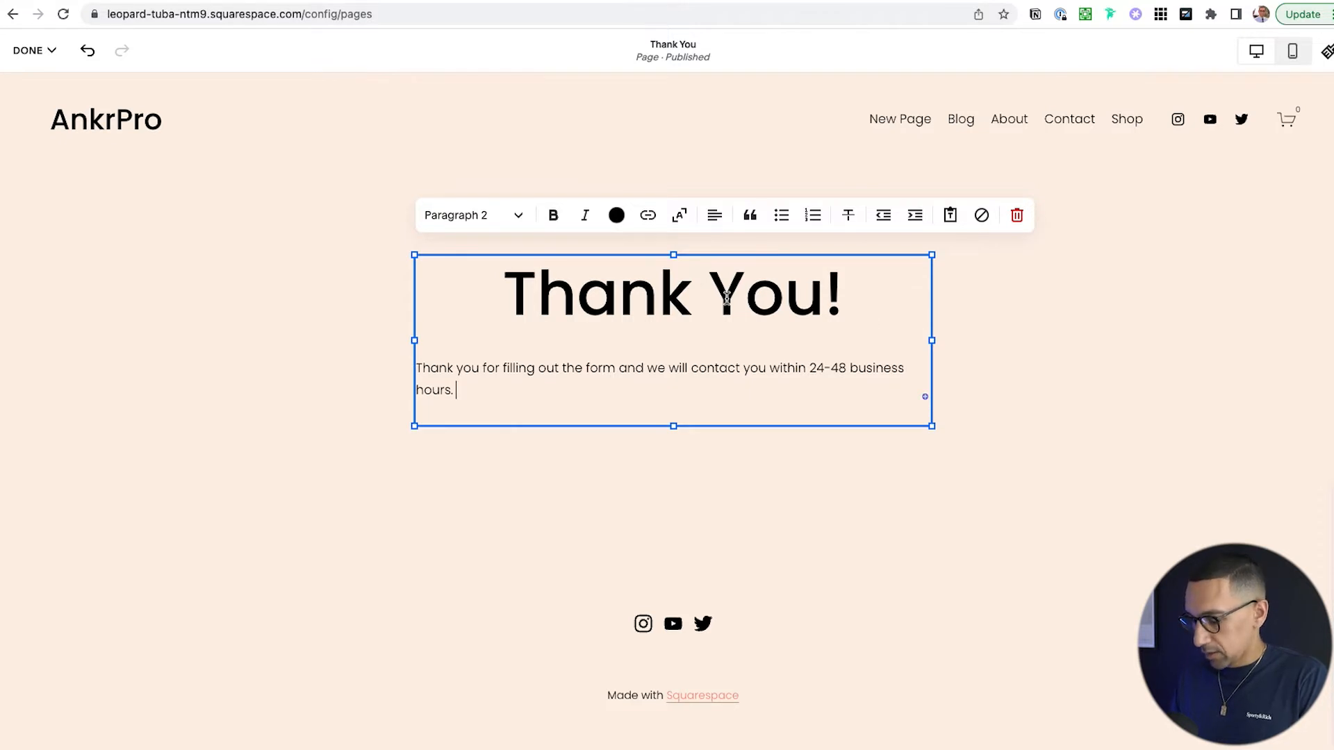
key(super+shift+e)
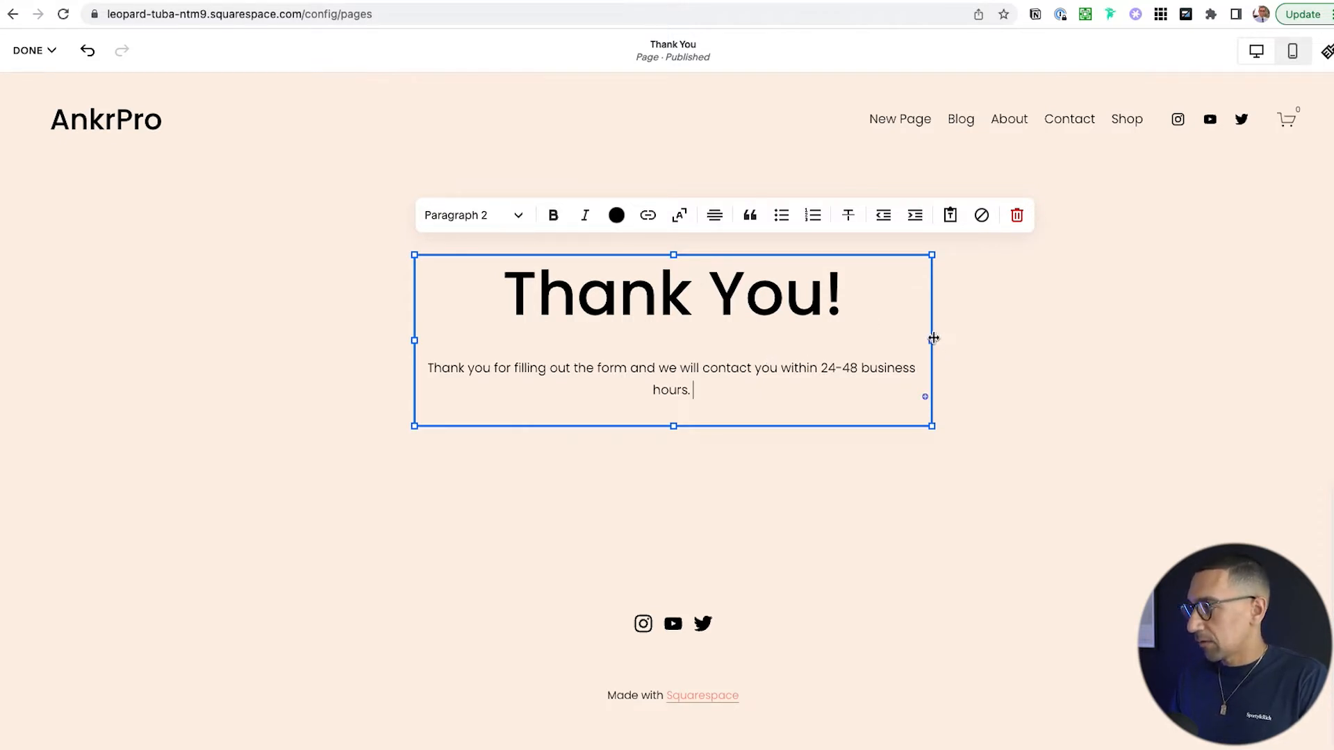
drag(930, 340, 883, 341)
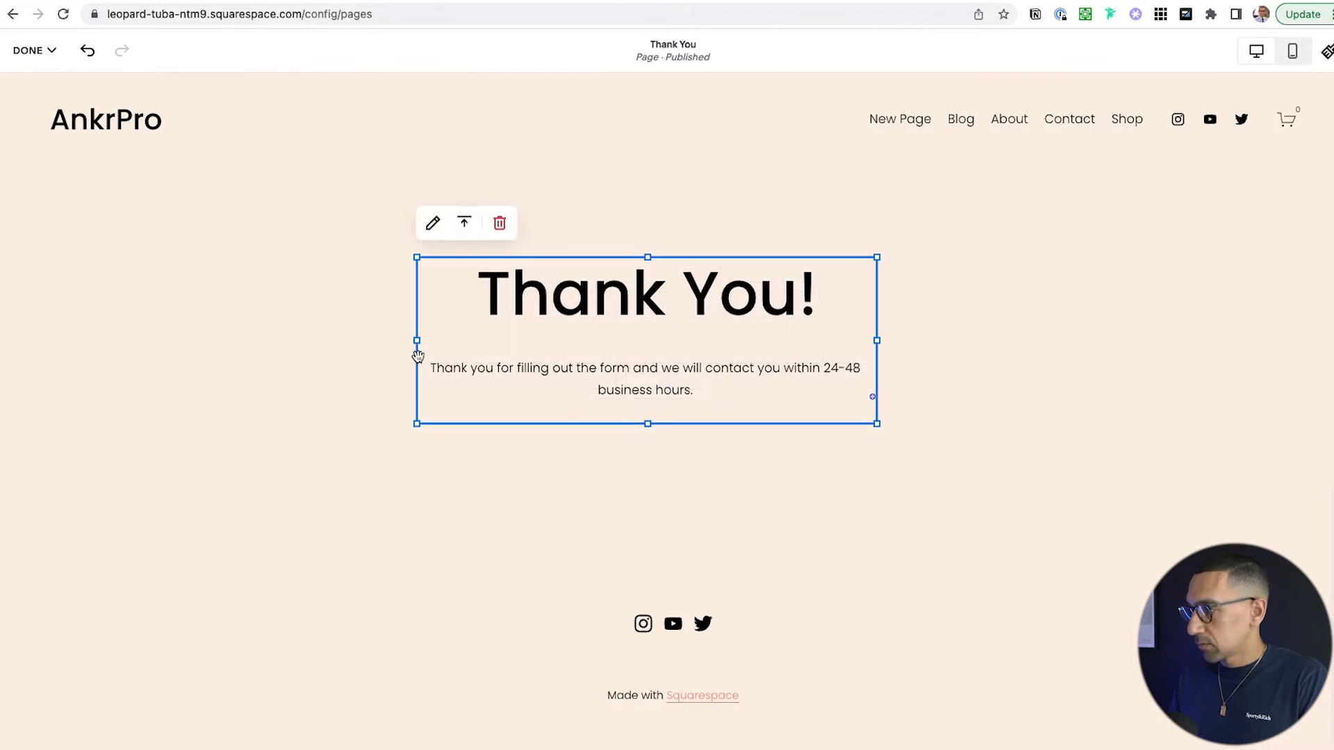
drag(416, 343, 462, 346)
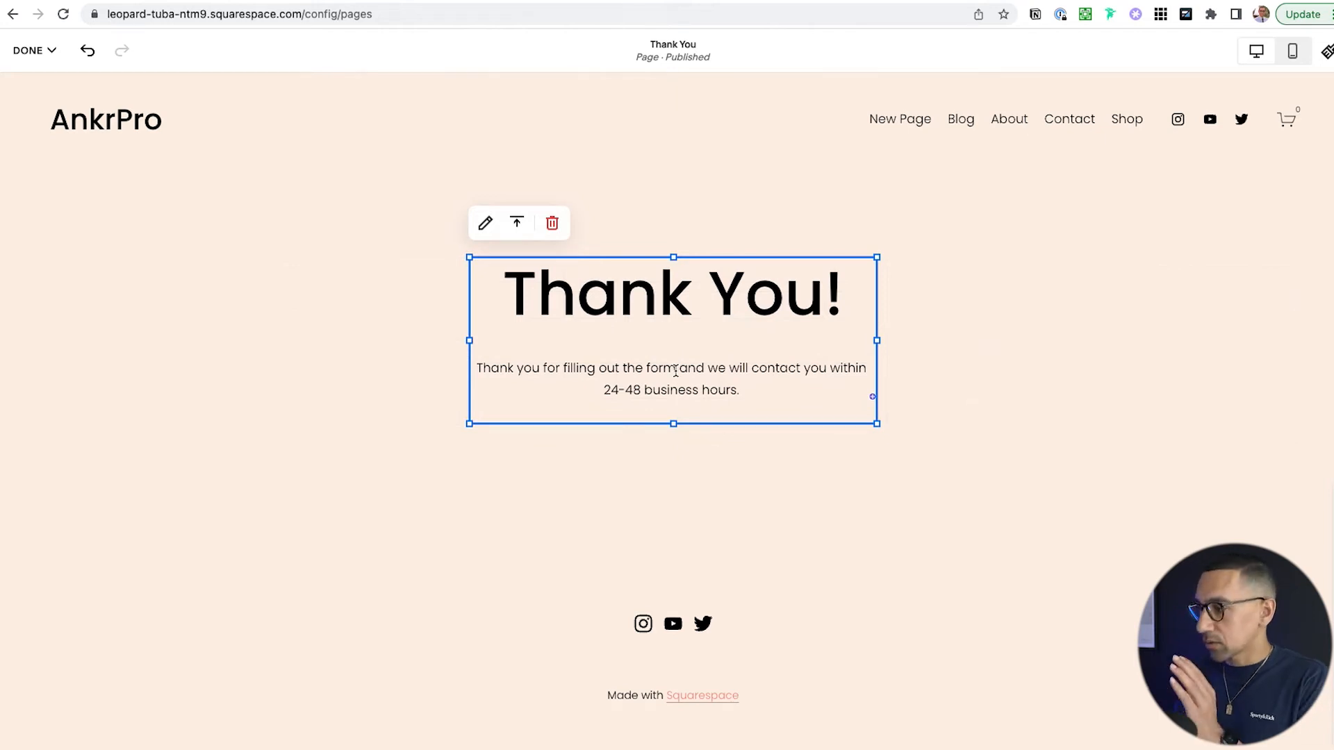
click(997, 342)
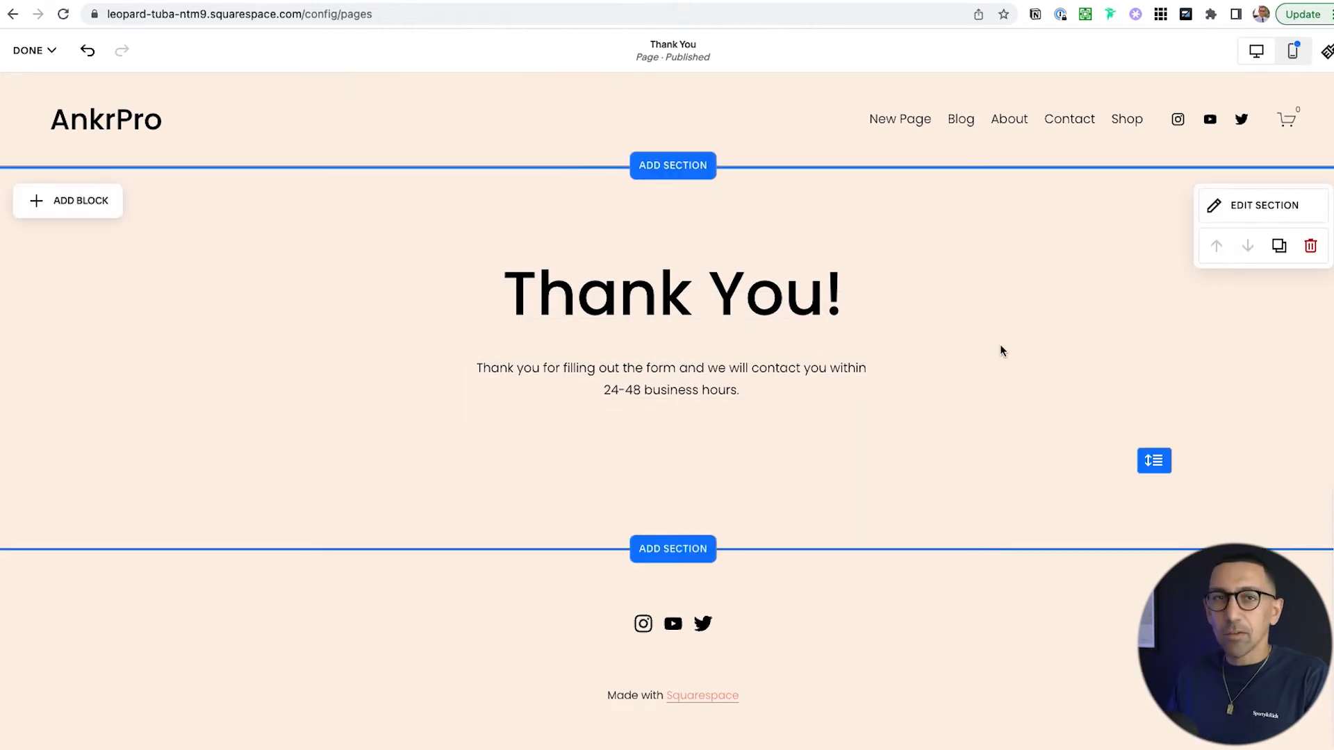
- Browse the section templates, including product layouts, then add a blank section above the footer
click(677, 542)
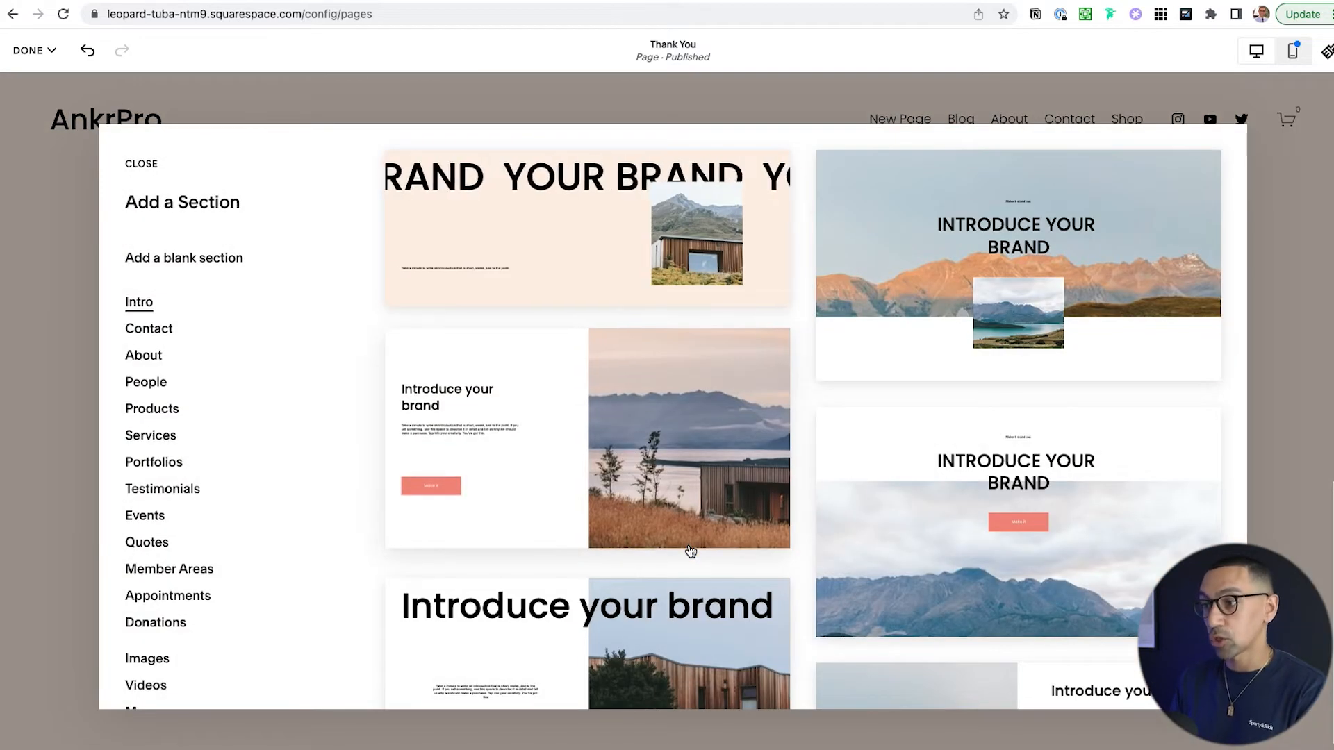
click(165, 413)
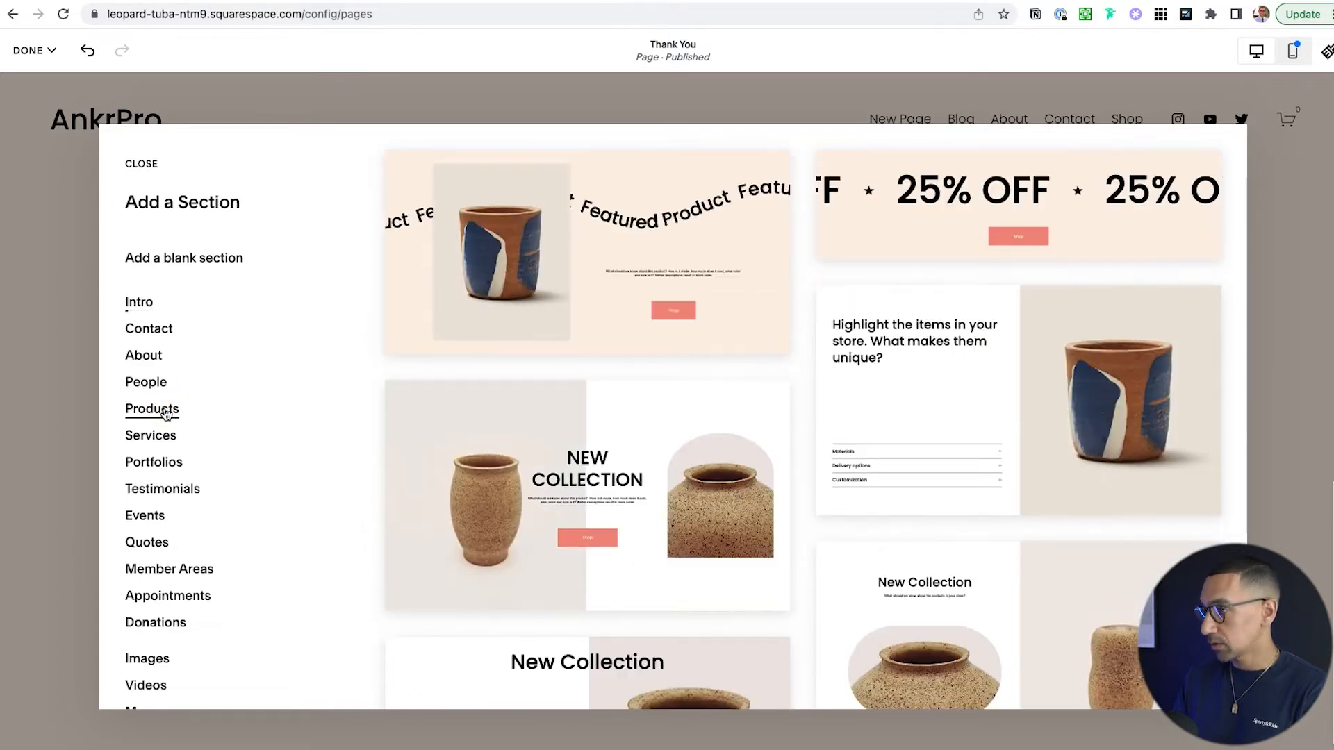
scroll(935, 340, down, 6)
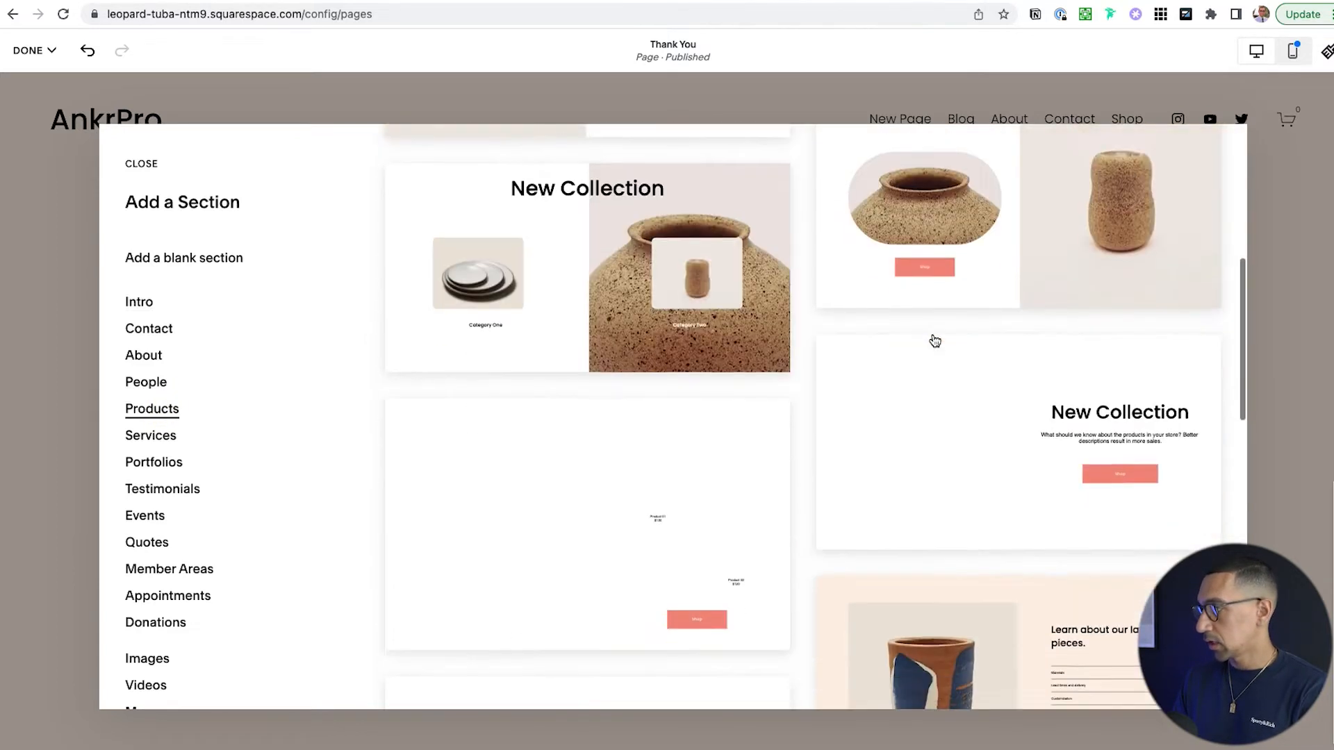
scroll(935, 340, down, 2)
scroll(934, 340, down, 2)
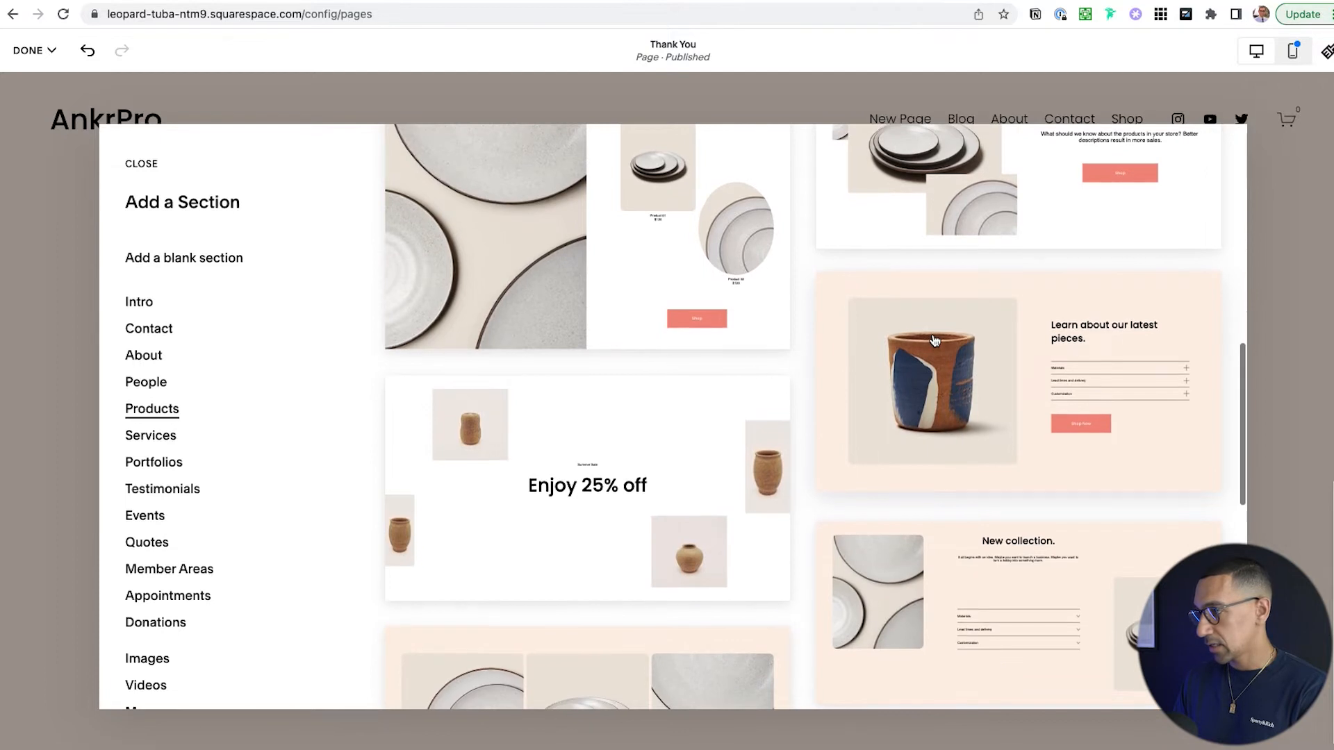
scroll(934, 341, down, 5)
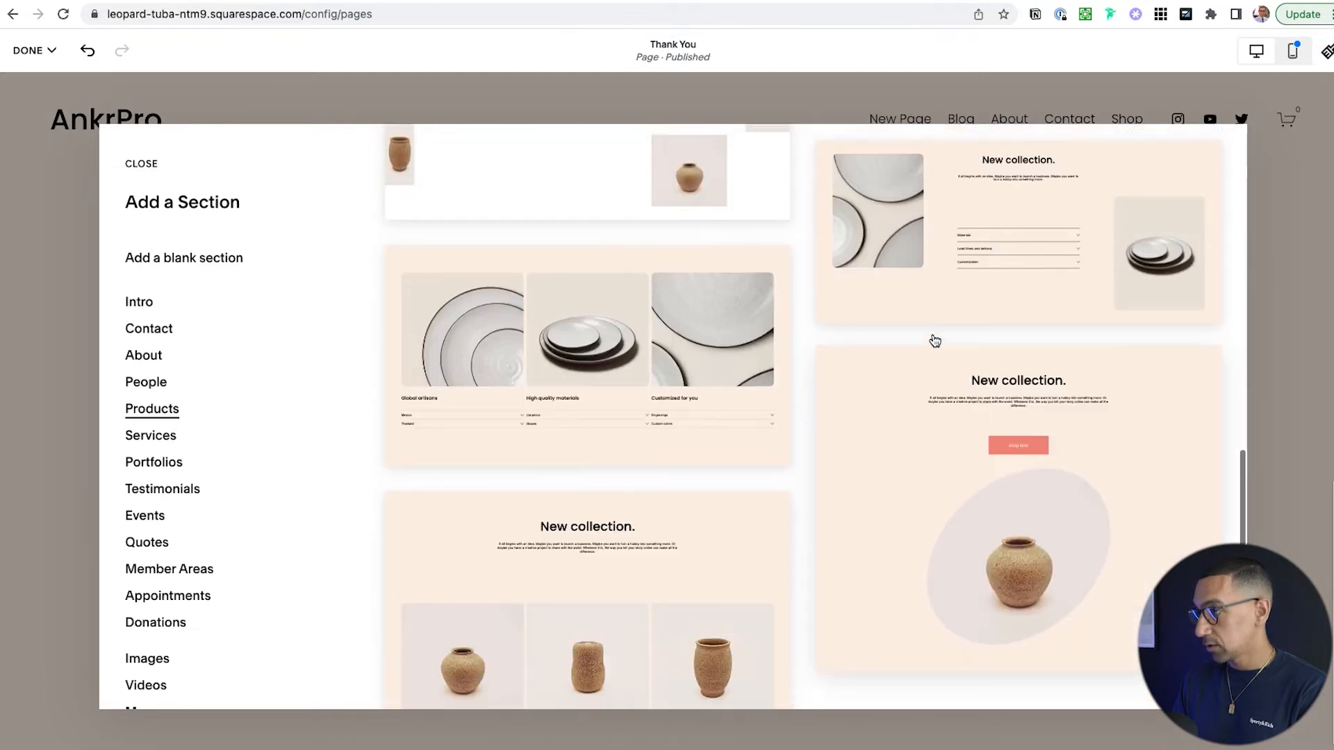
scroll(934, 341, up, 5)
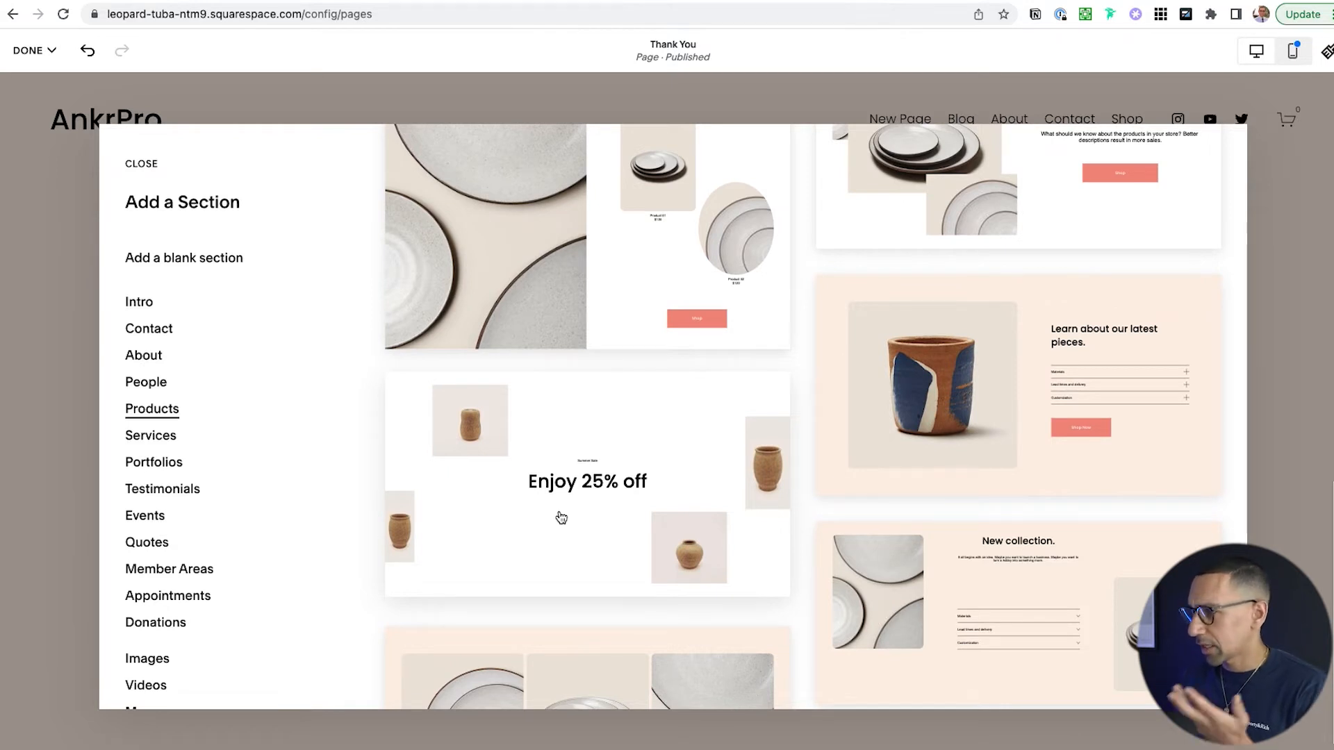
scroll(517, 485, up, 2)
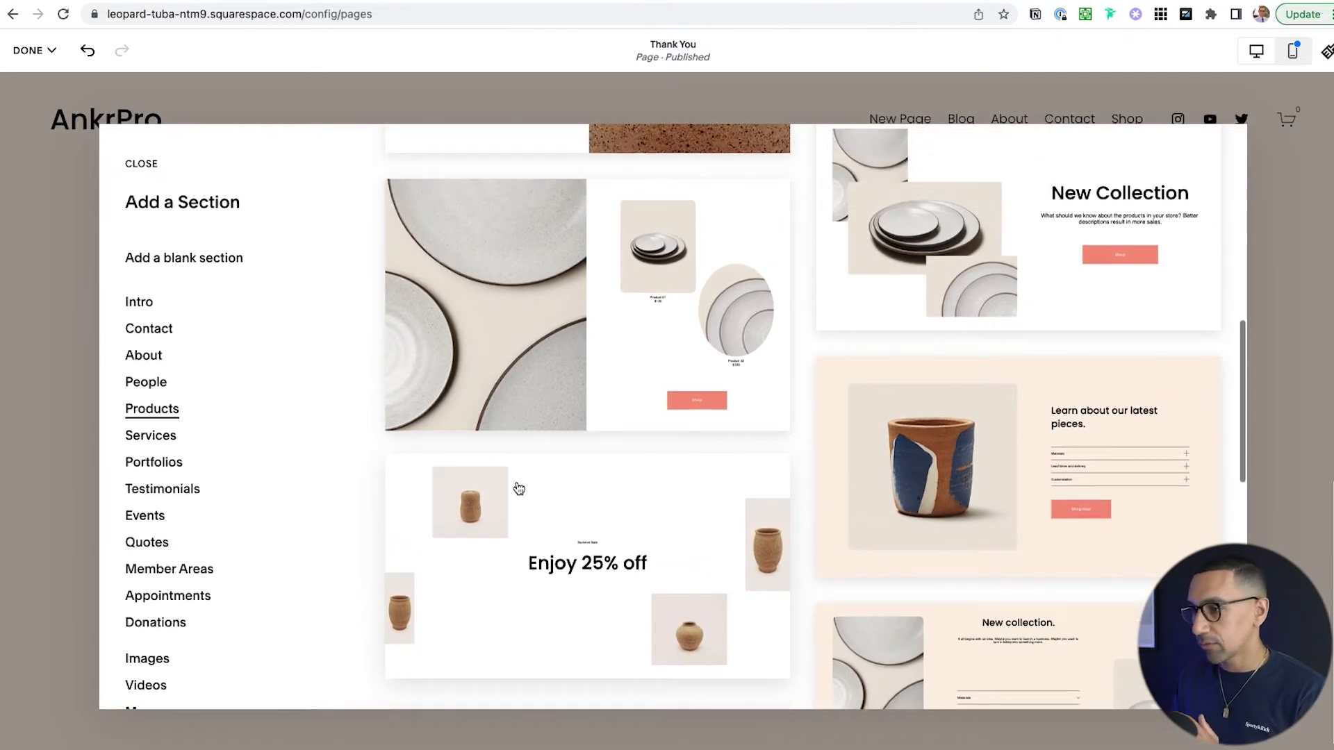
click(169, 258)
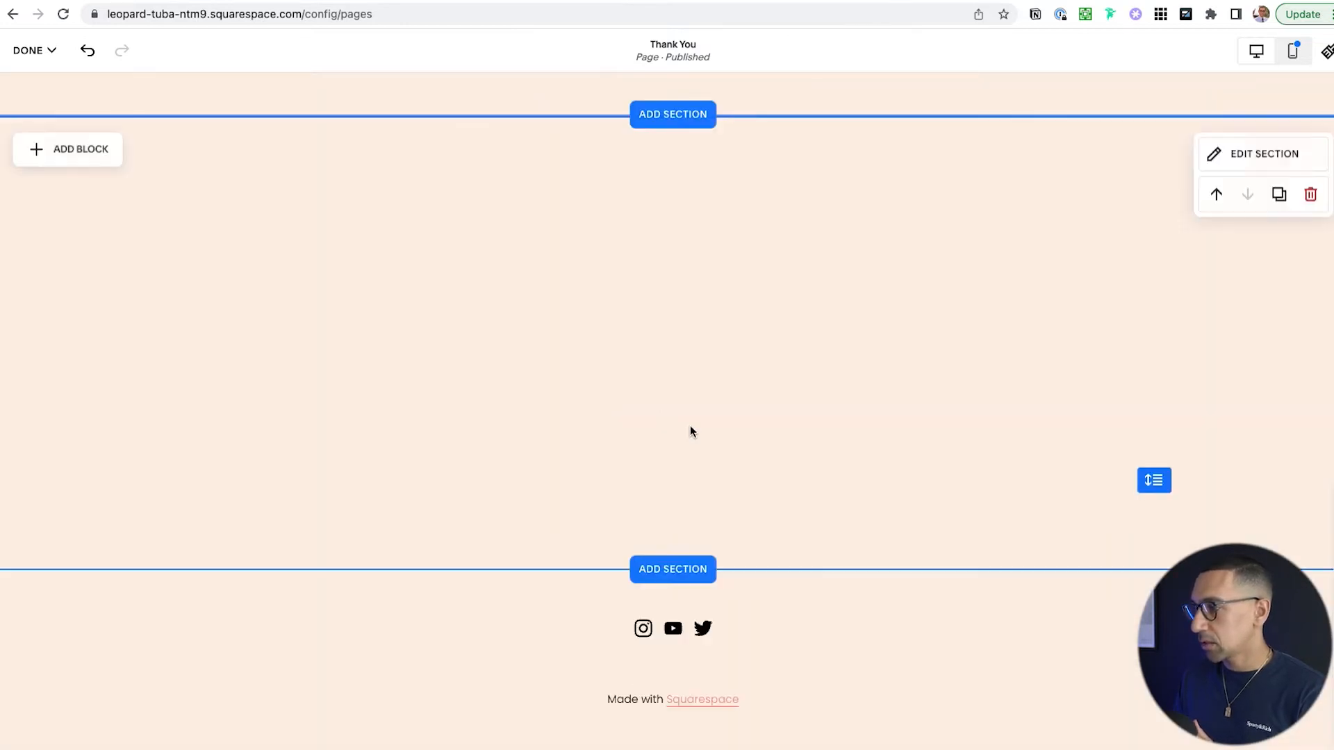
- Insert a Summary block found by searching 'sum' and widen it across the section
click(101, 151)
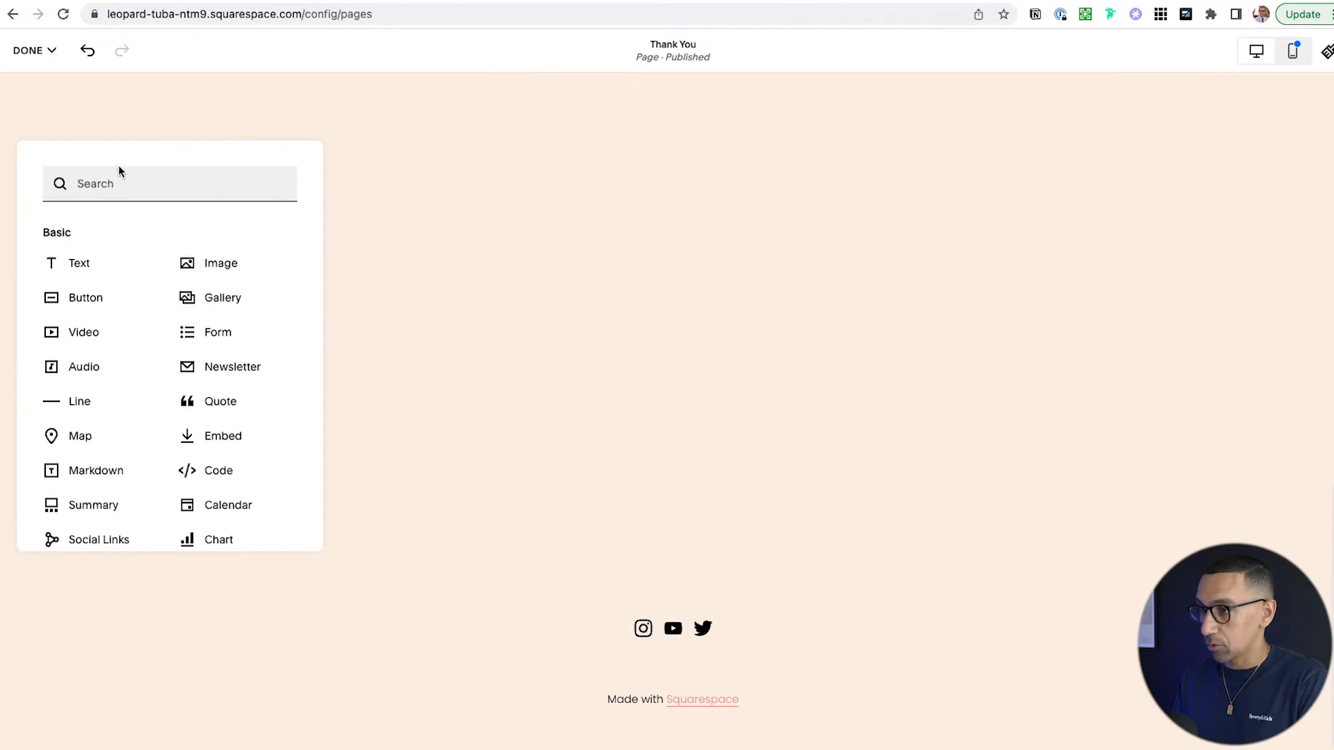
text(summar)
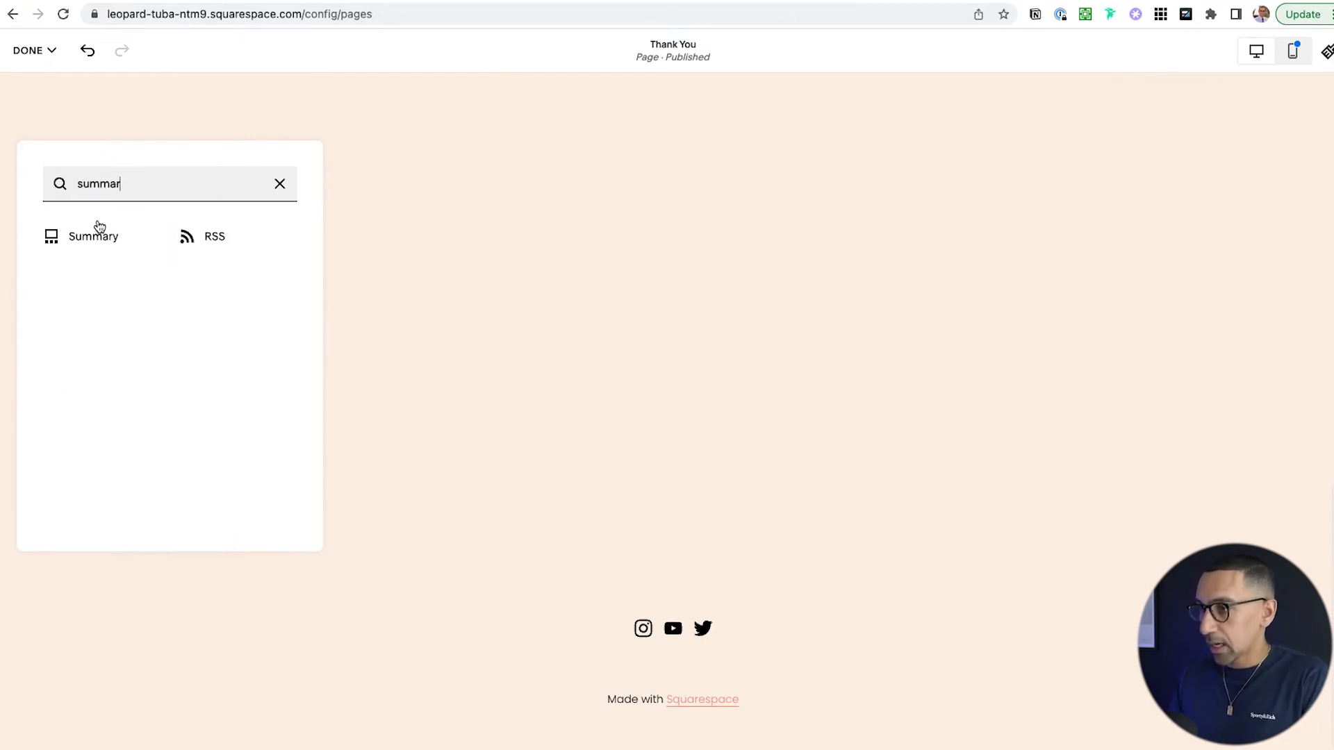
click(93, 235)
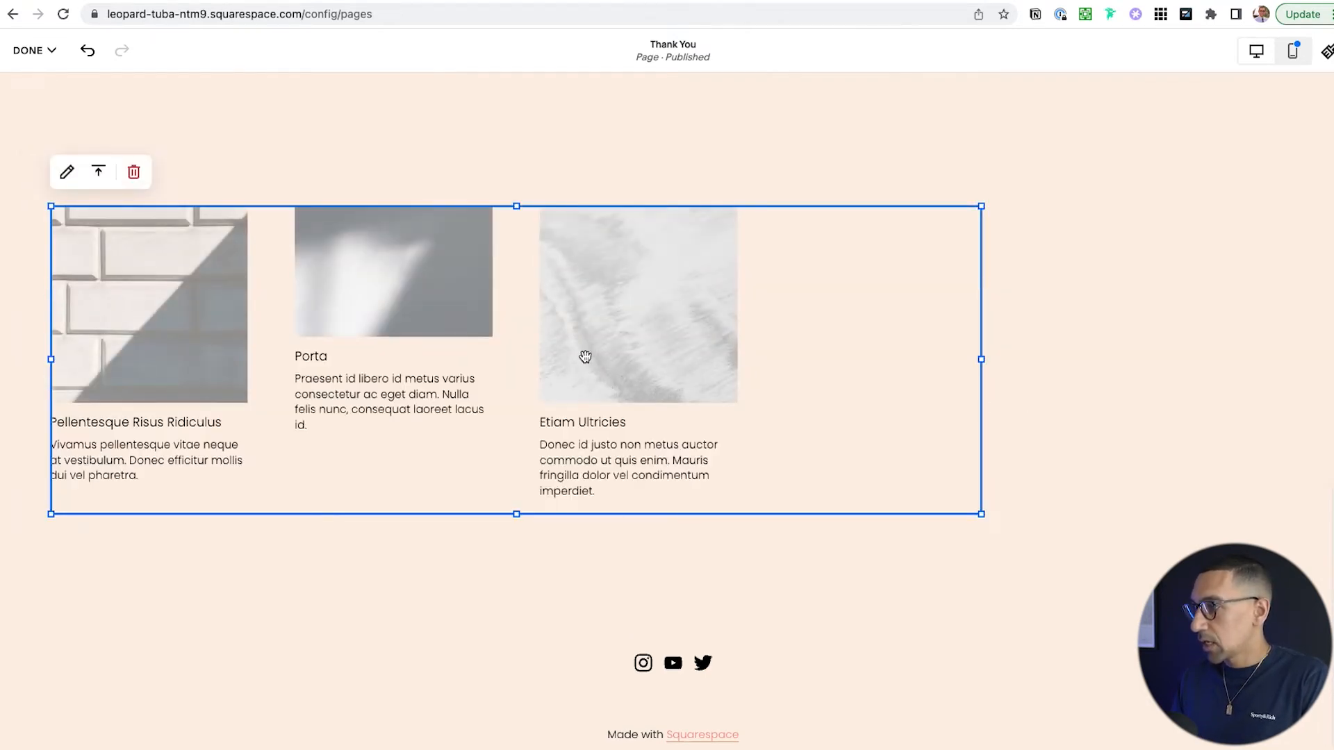
drag(982, 359, 1296, 361)
- Set the Summary block's source page to Shop so it shows Stanton Recipes Ed. 1
click(67, 172)
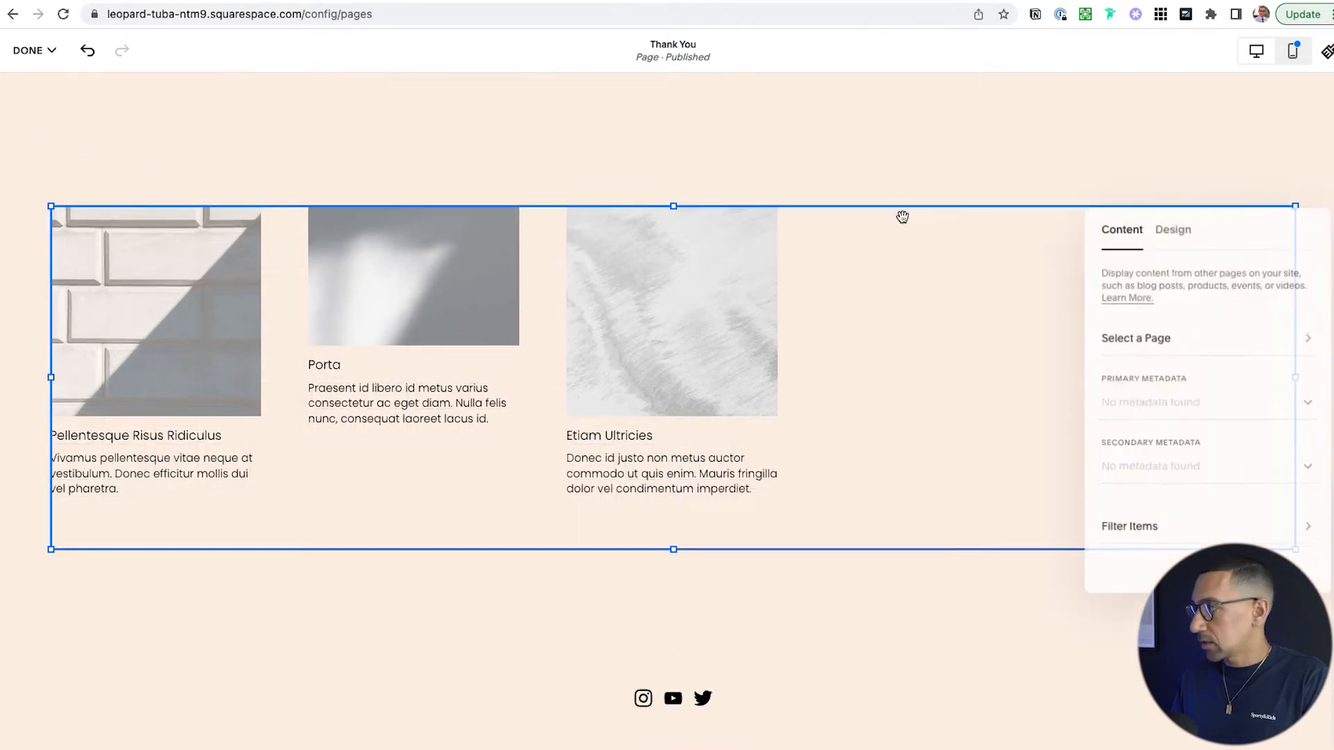
click(1156, 337)
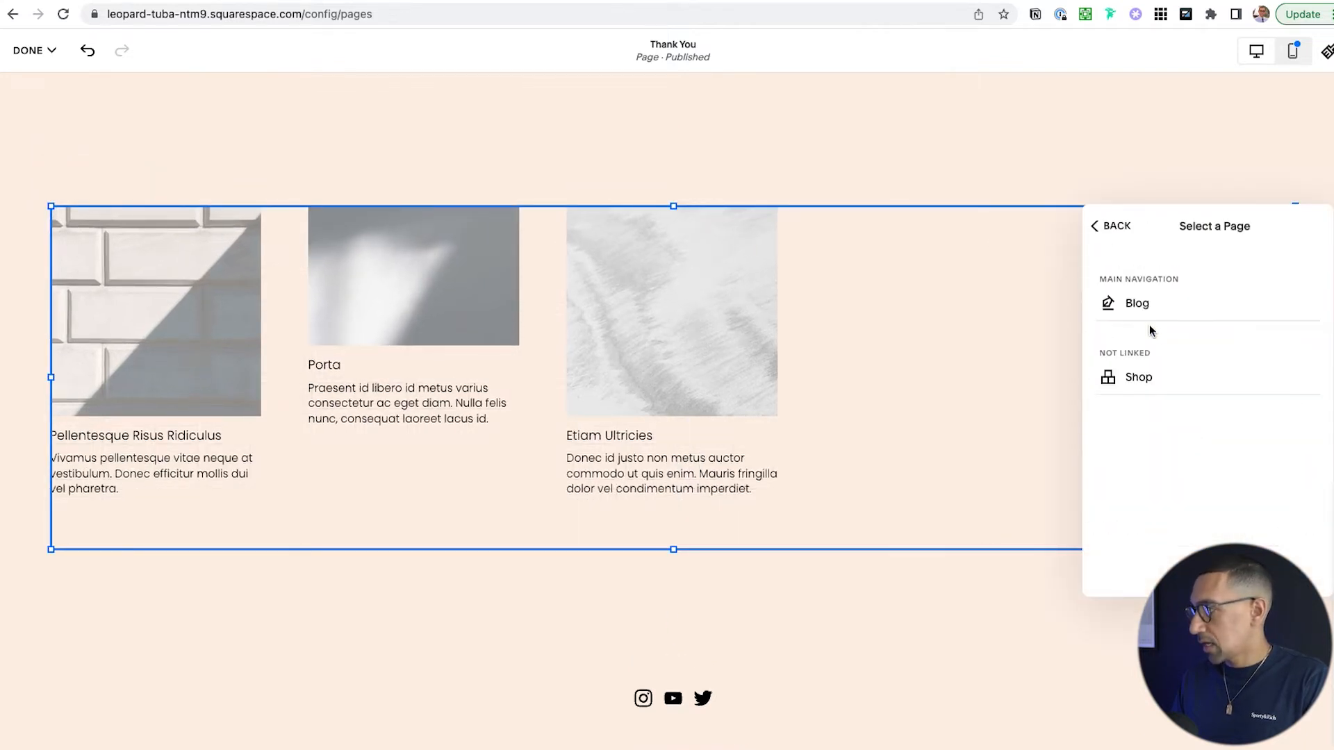
click(1144, 388)
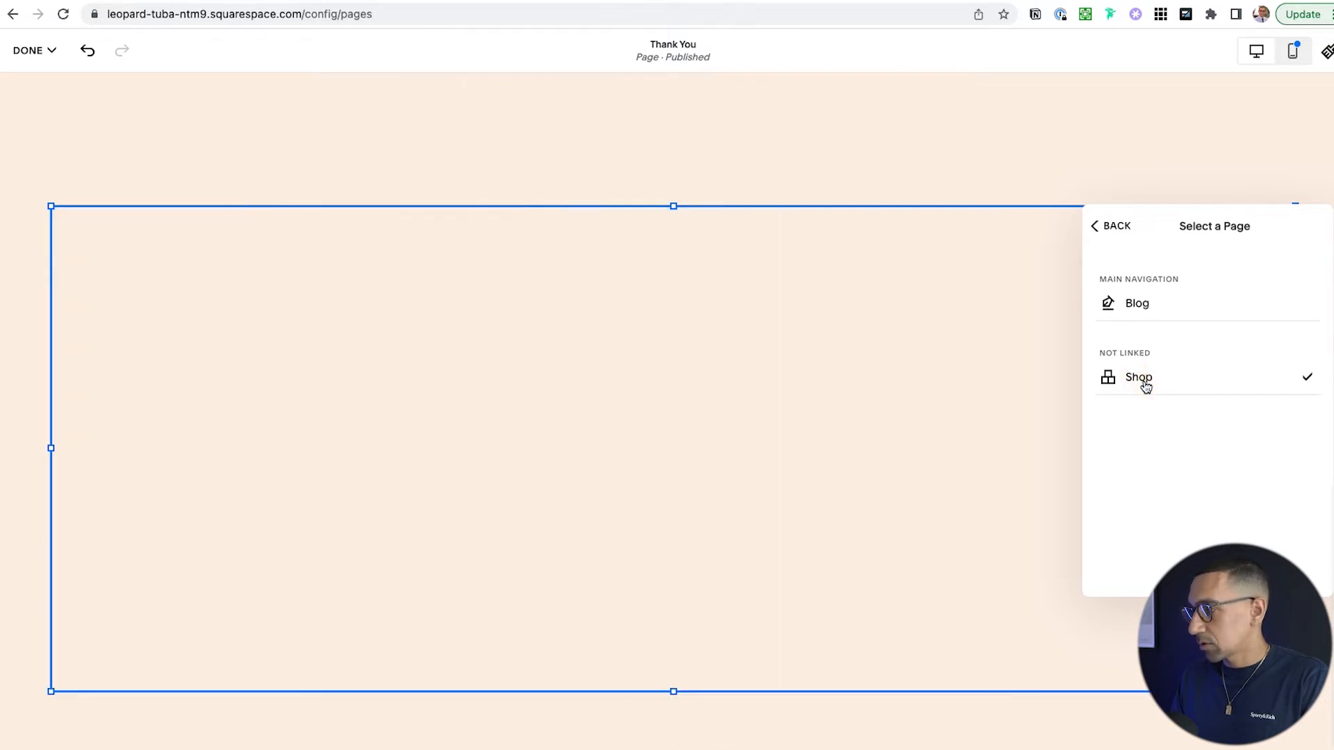
click(1115, 228)
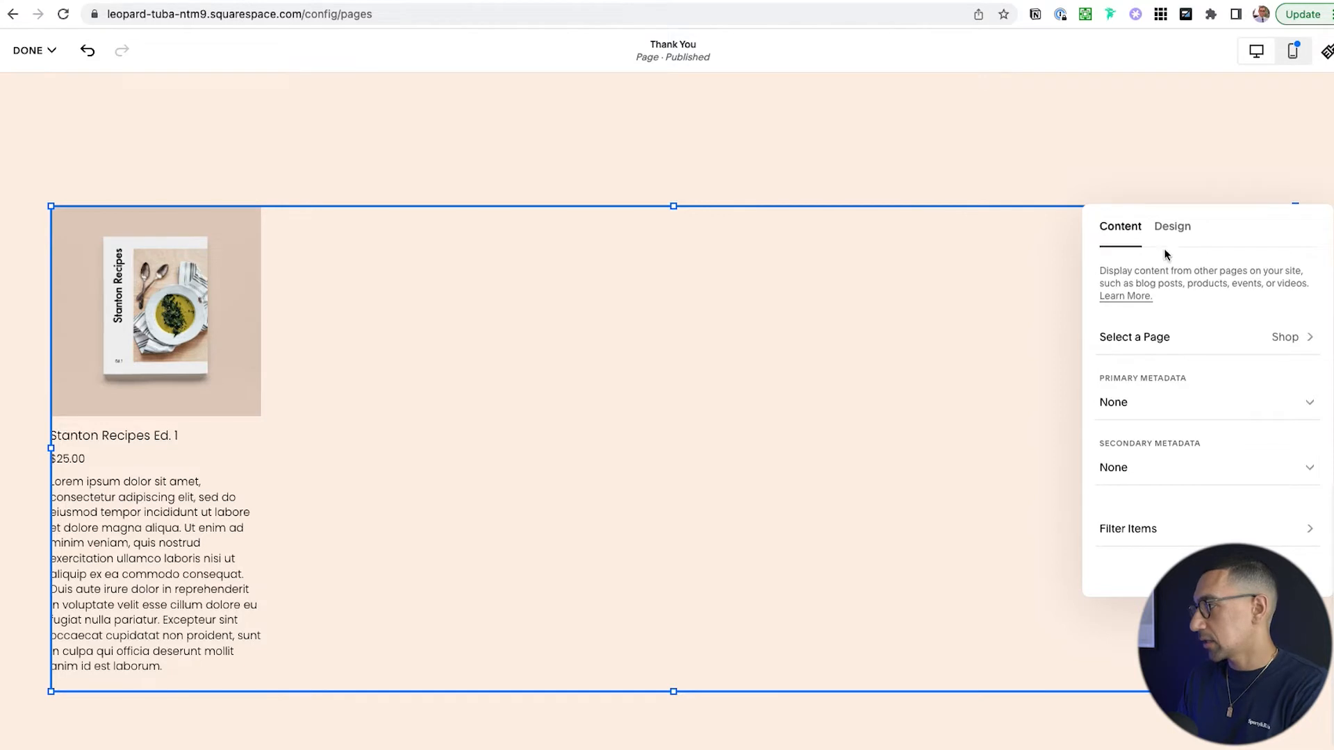
click(1173, 229)
- Give the Summary block a Carousel layout with 30 items and 1:1 Square images
click(1216, 289)
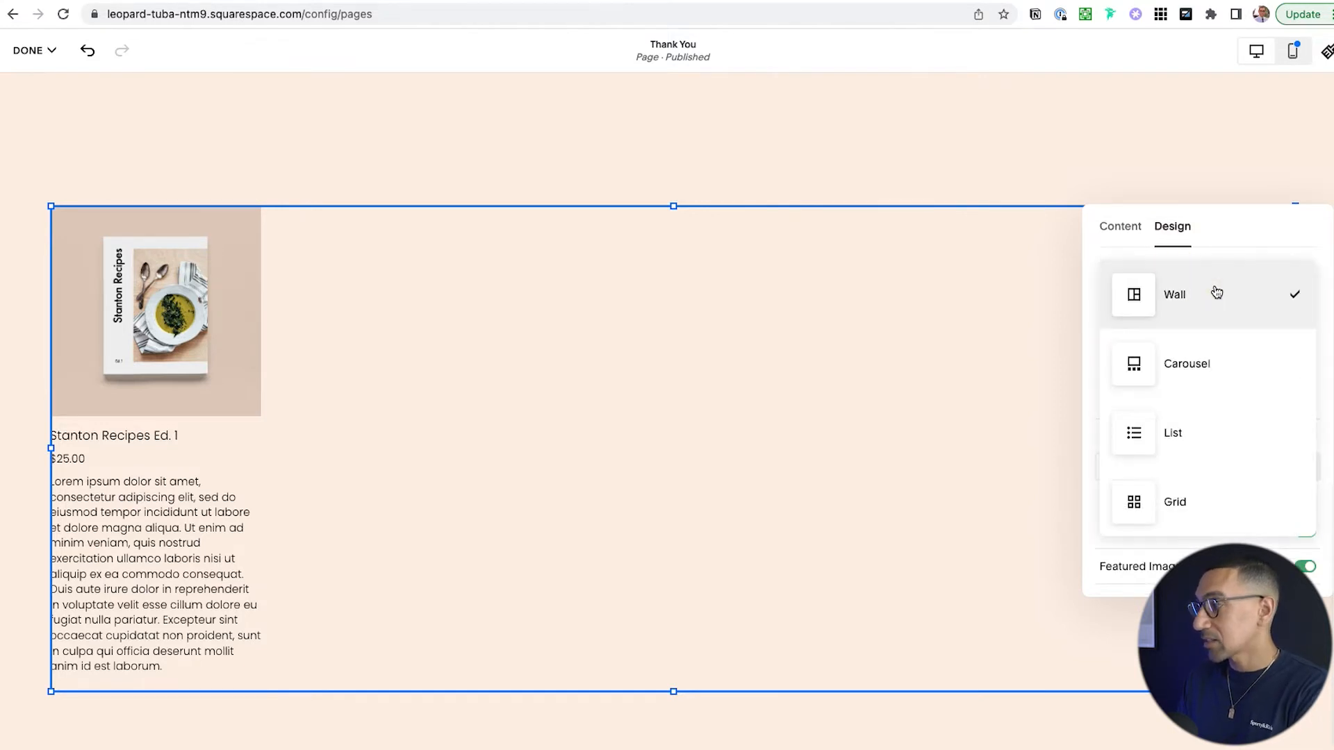
click(1187, 485)
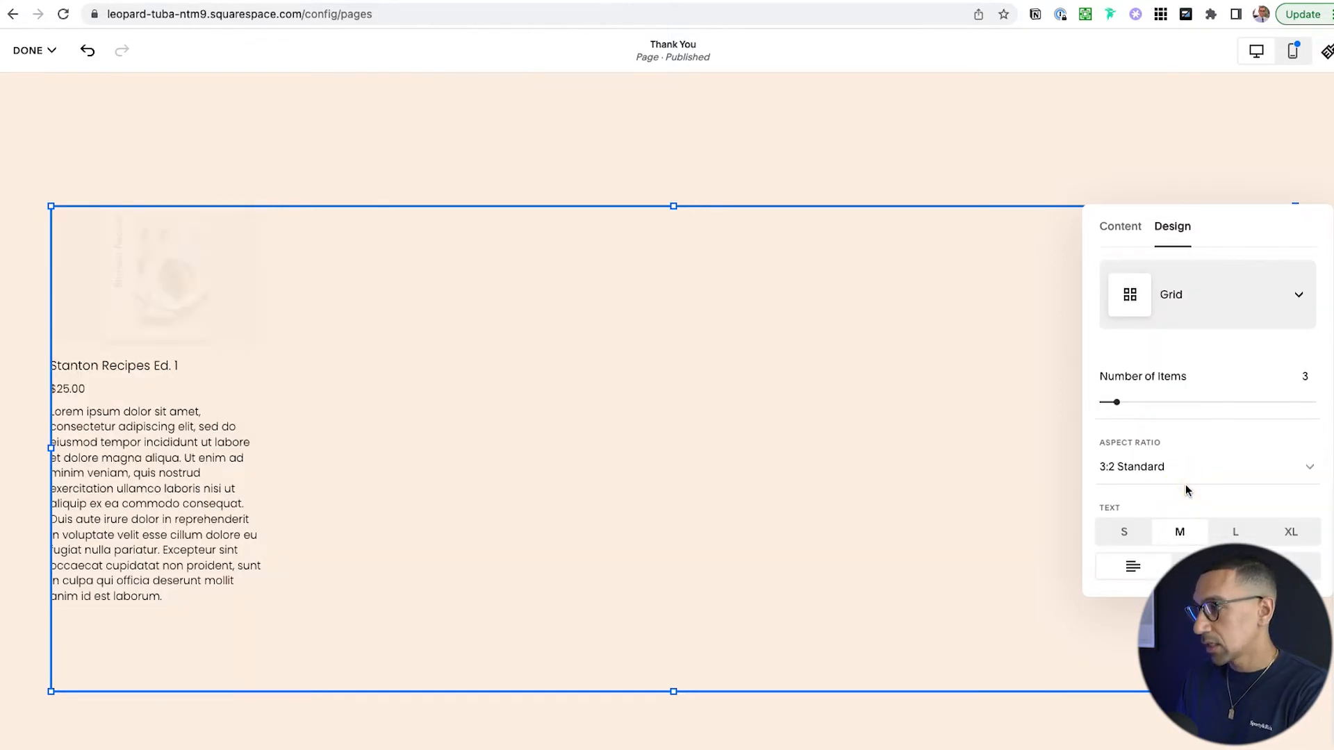
click(1179, 288)
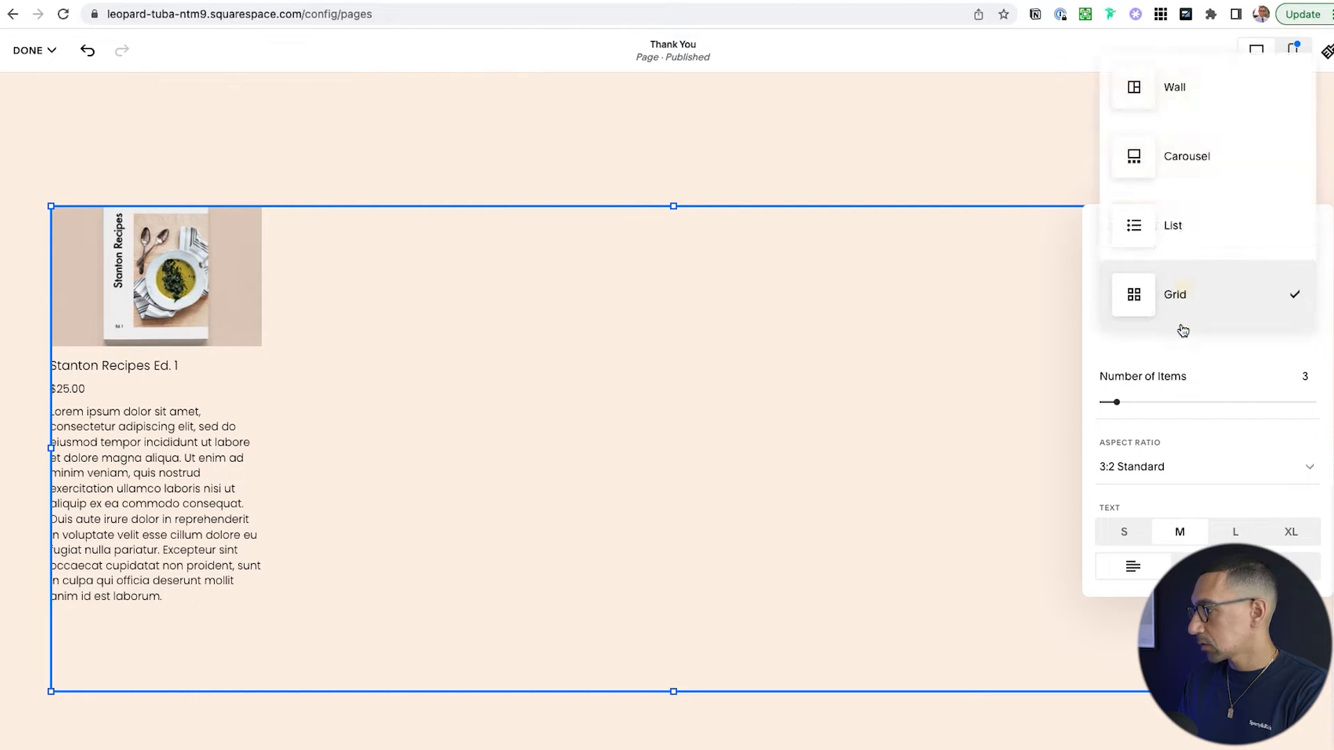
click(1196, 164)
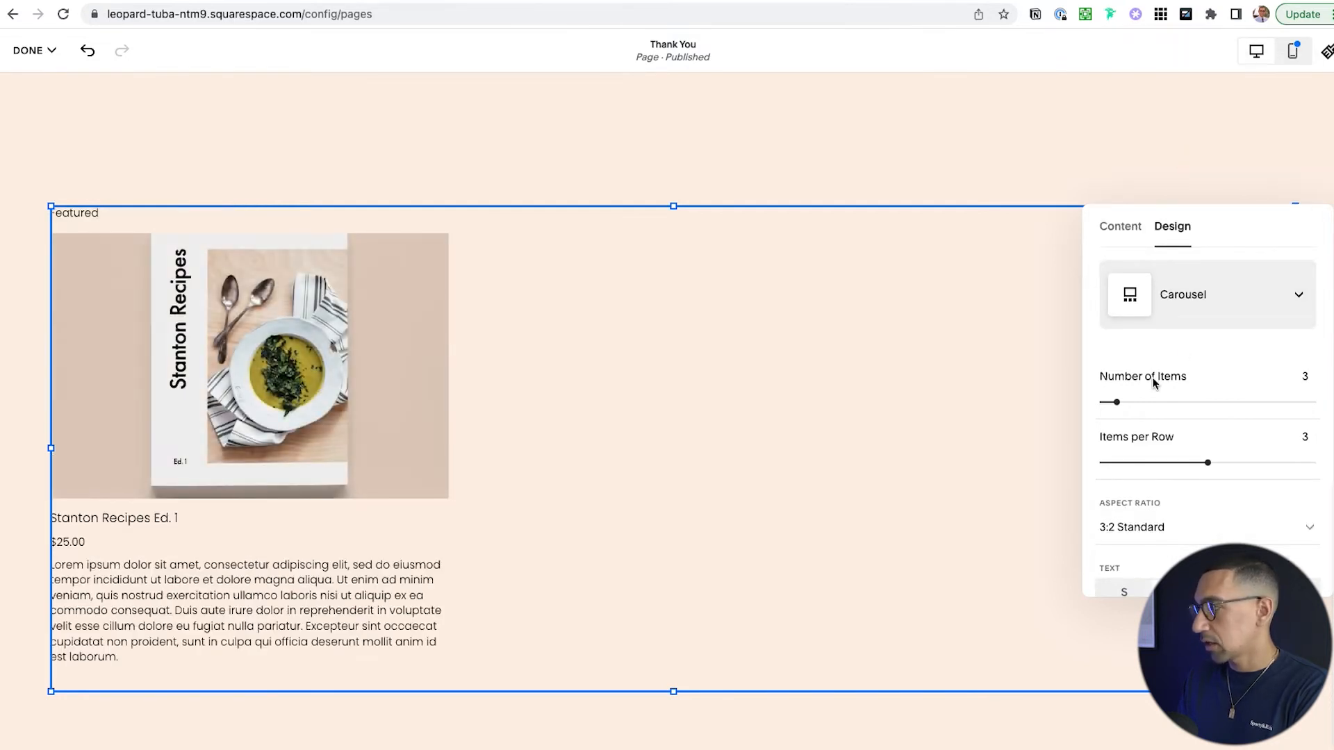
drag(1115, 403, 1331, 407)
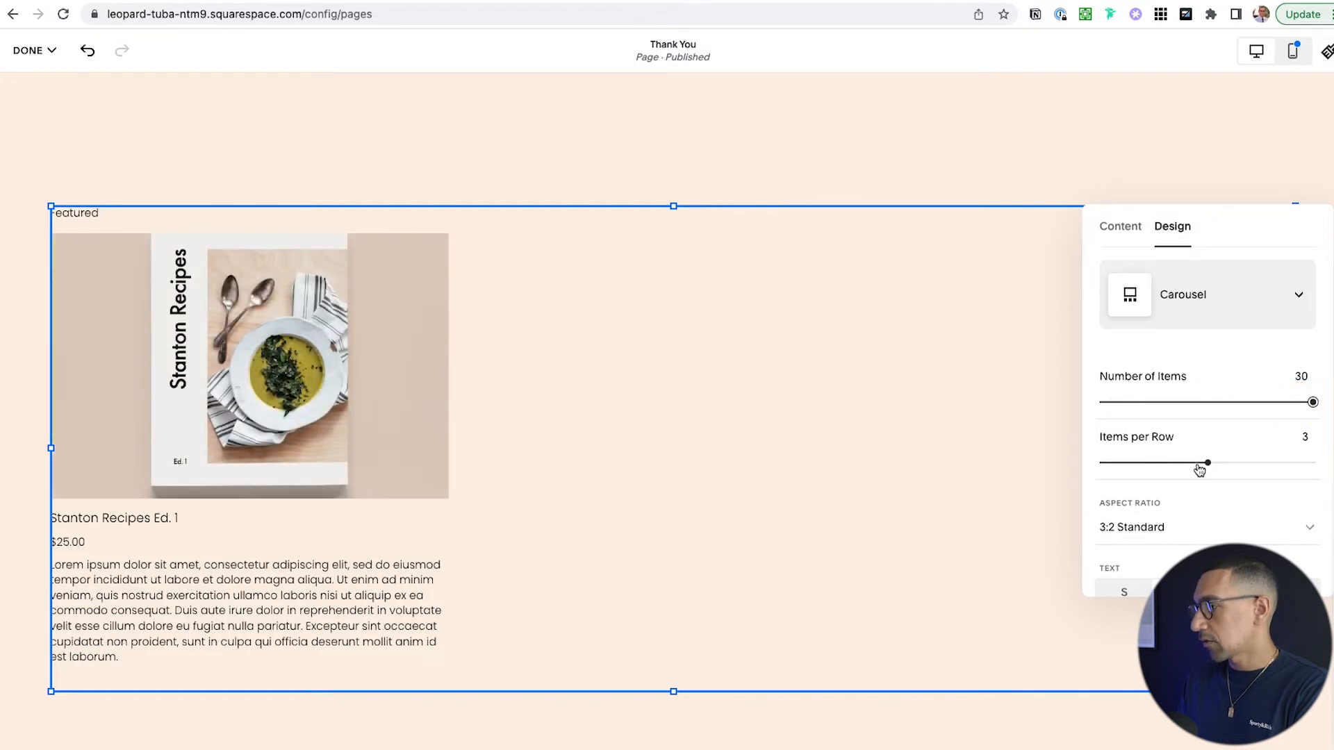
scroll(1209, 465, down, 2)
click(1146, 435)
click(1161, 370)
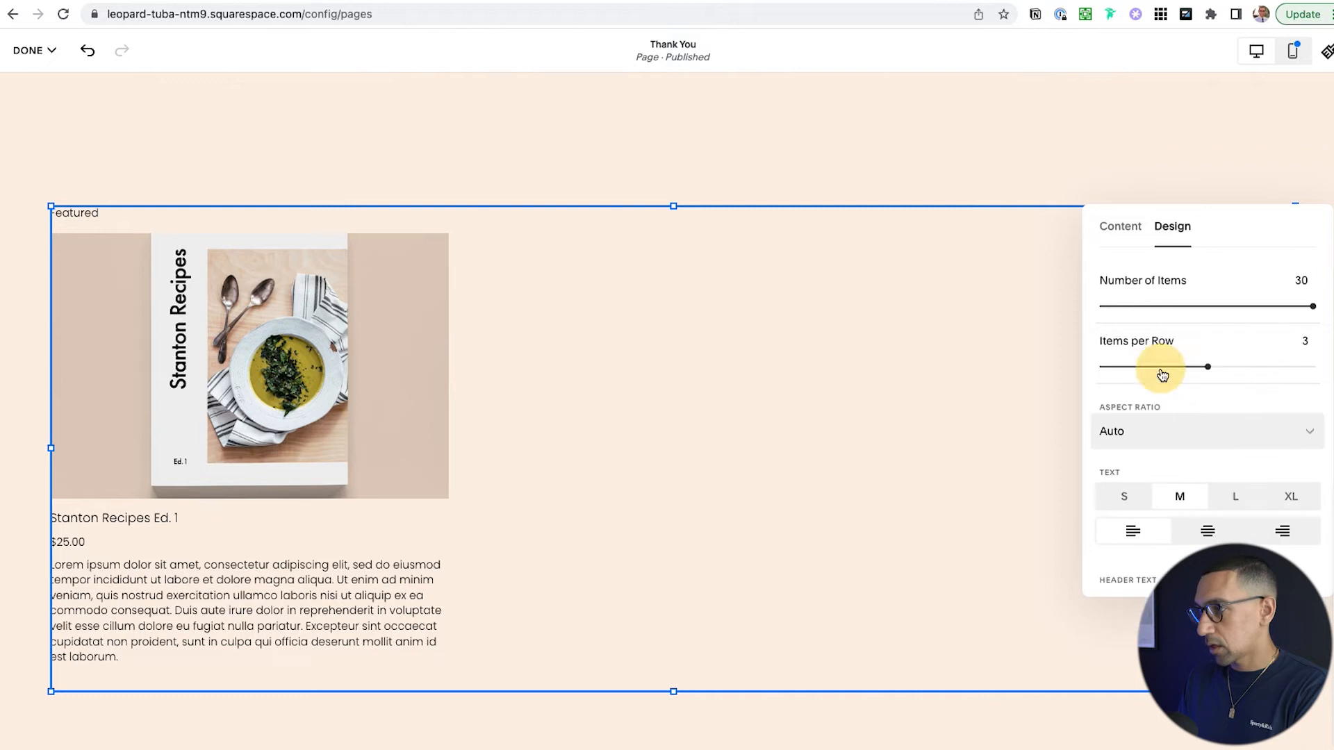
click(1161, 432)
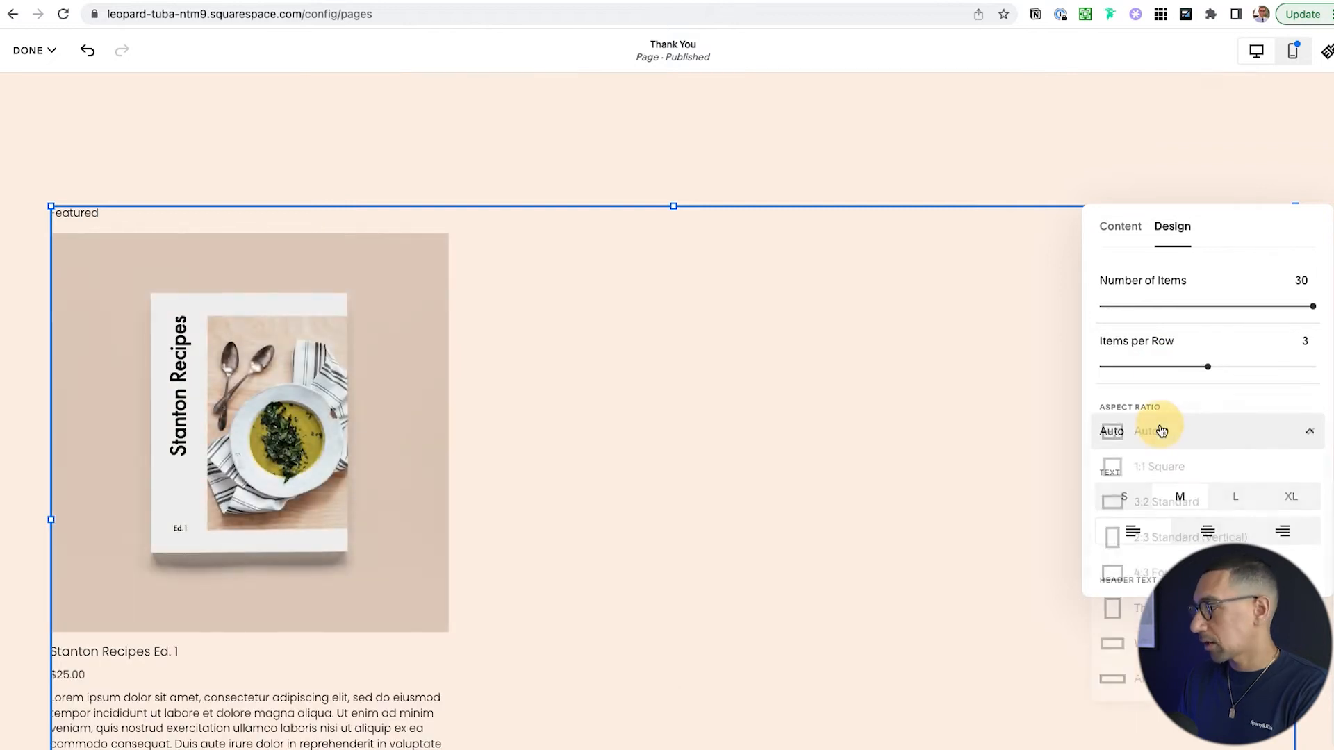
click(1157, 465)
- Make the product text size L and centred, hide the excerpt, and delete the 'Featured' header
scroll(1157, 438, down, 3)
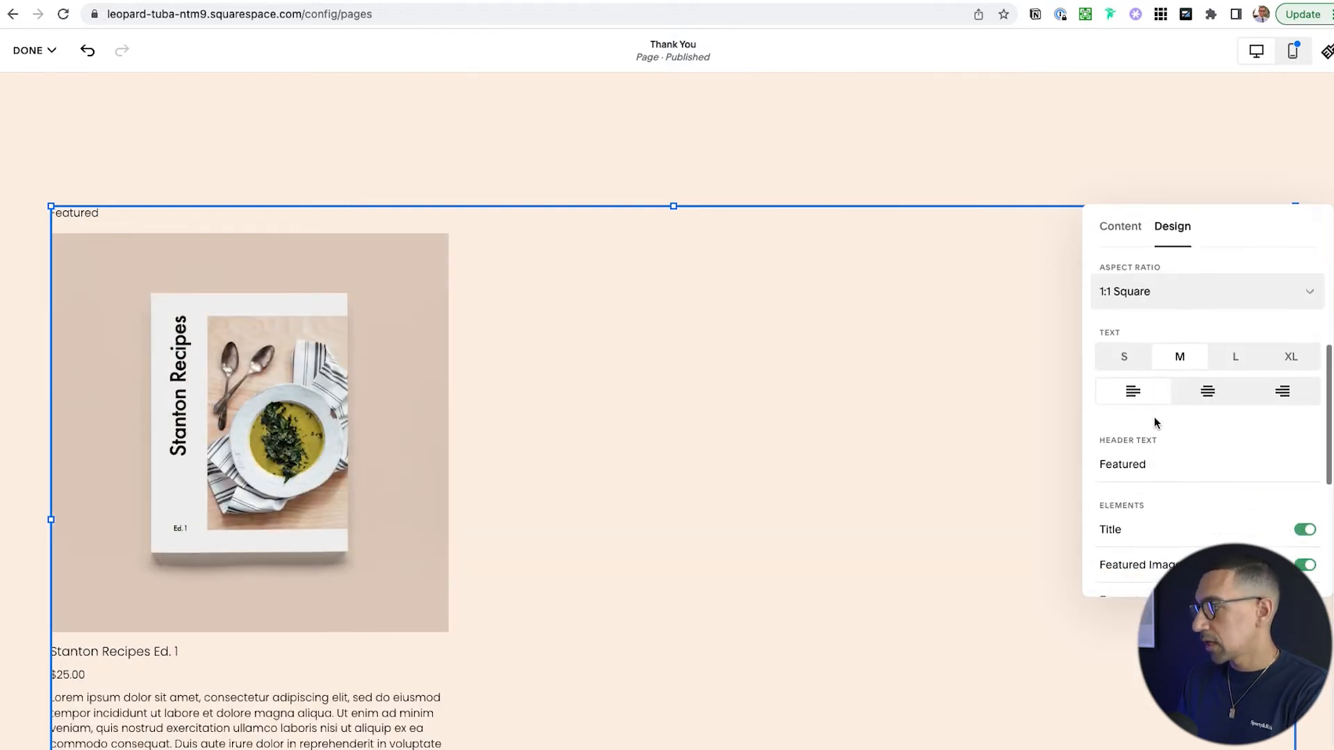
click(1229, 363)
scroll(1228, 373, down, 2)
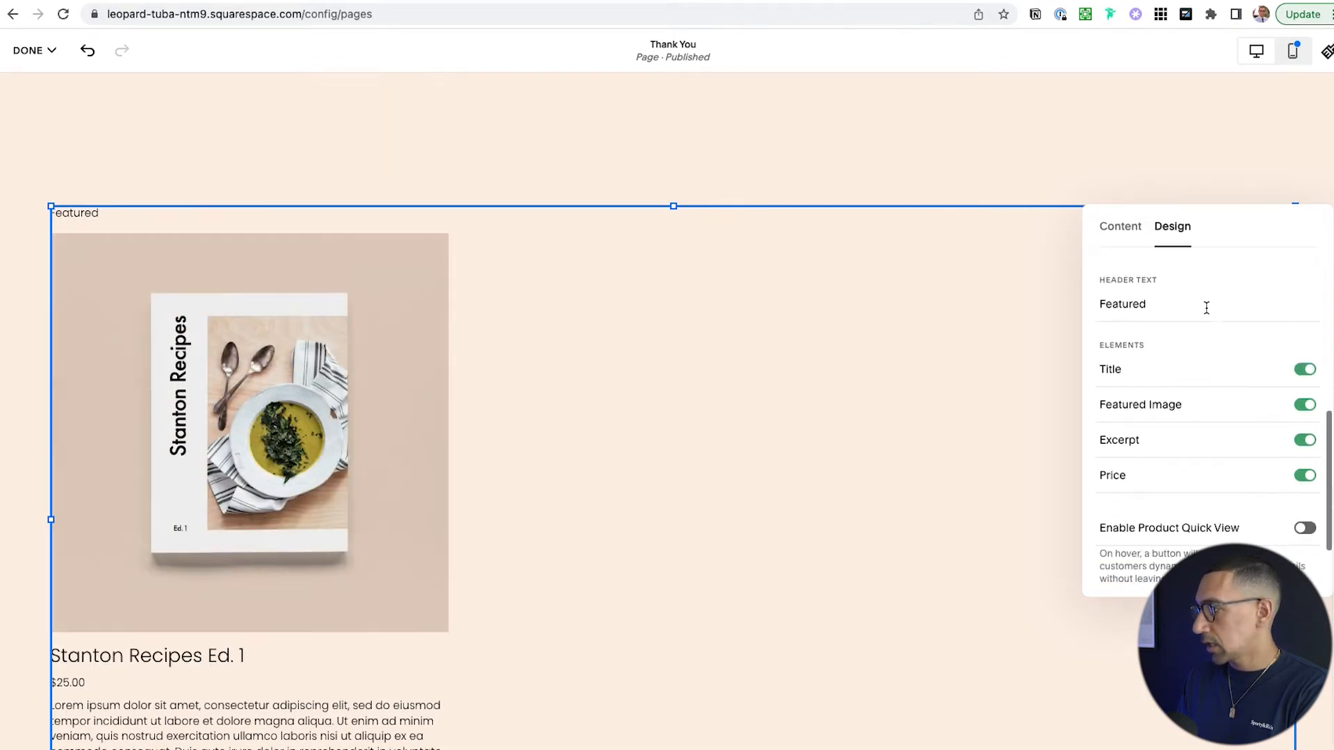
scroll(1206, 304, up, 2)
click(1207, 272)
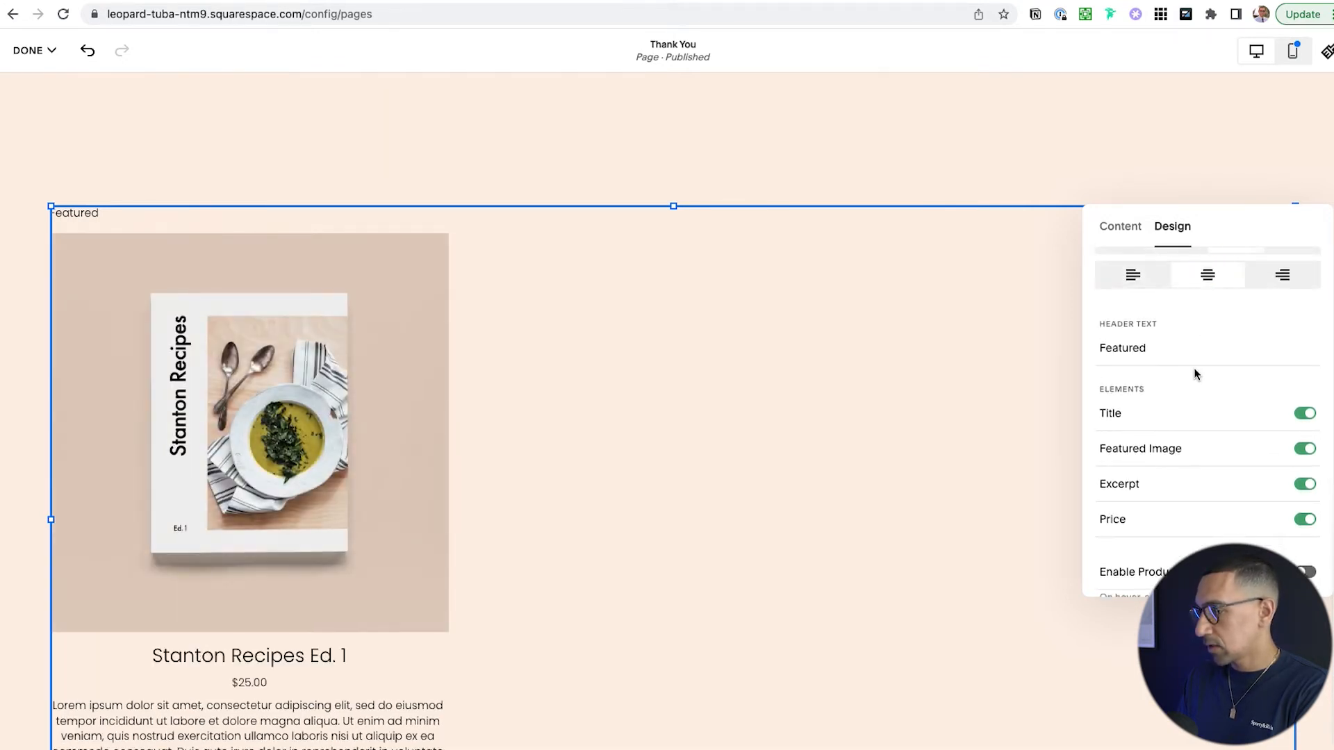
scroll(1194, 369, down, 2)
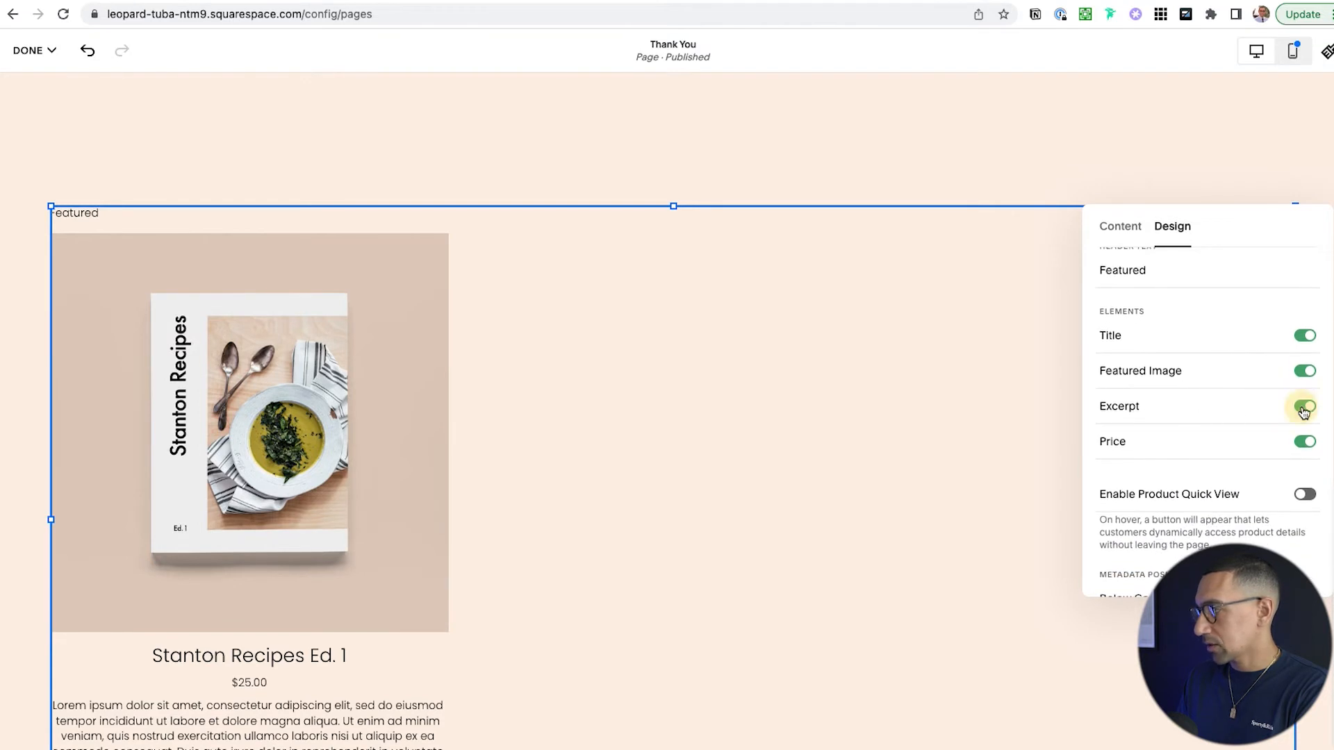
click(1304, 406)
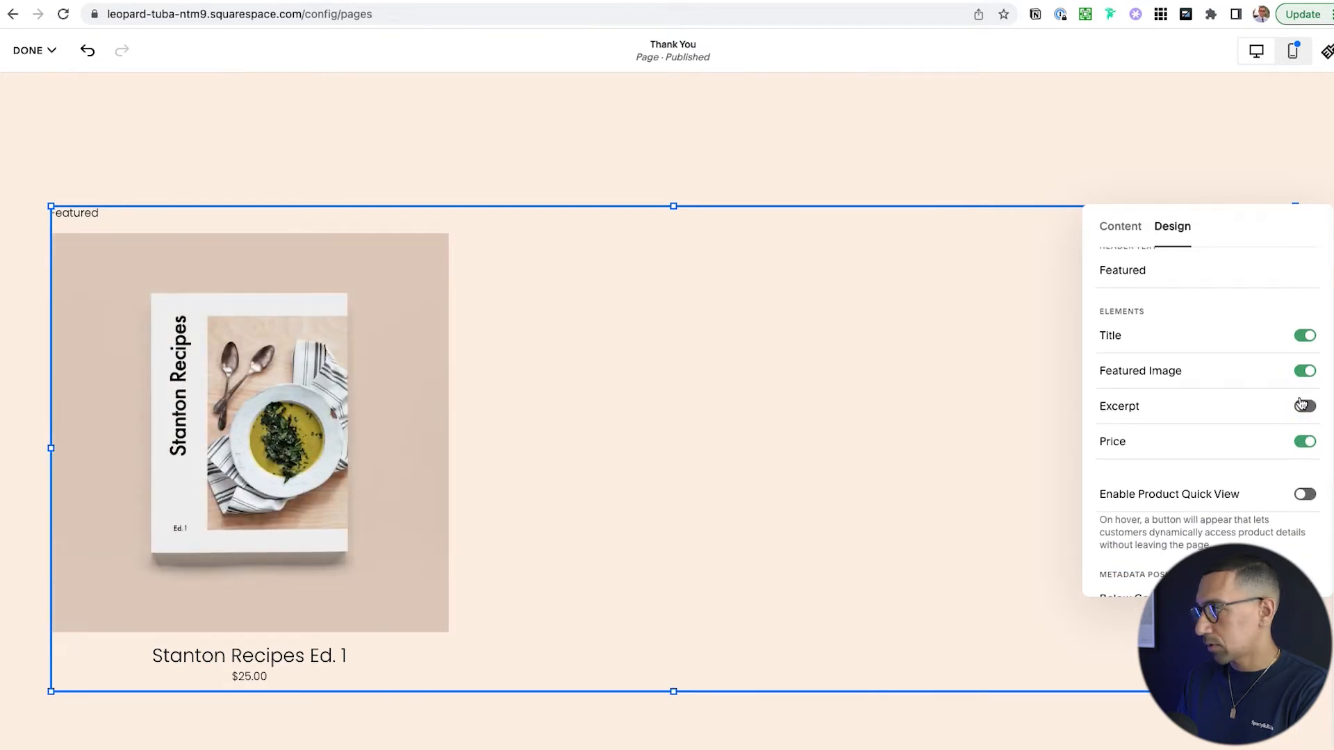
scroll(1216, 422, up, 1)
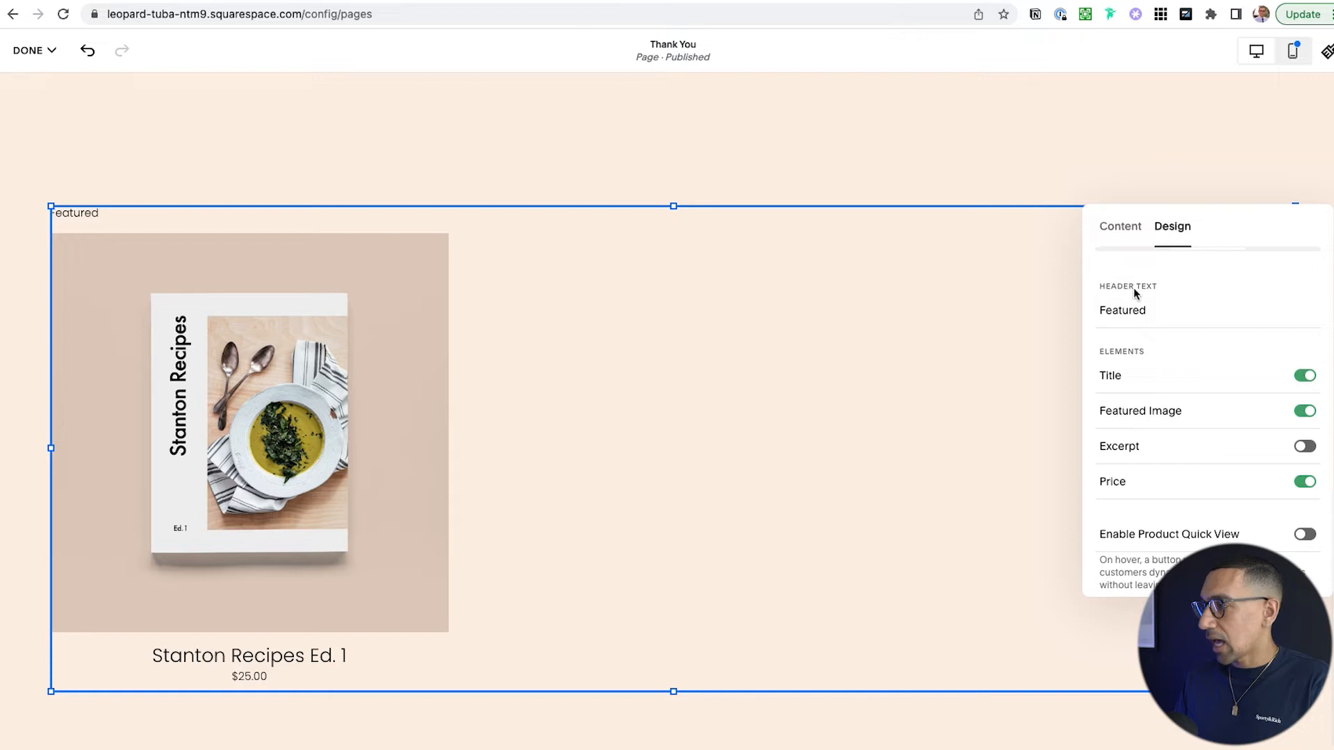
double_click(1146, 308)
key(BackSpace)
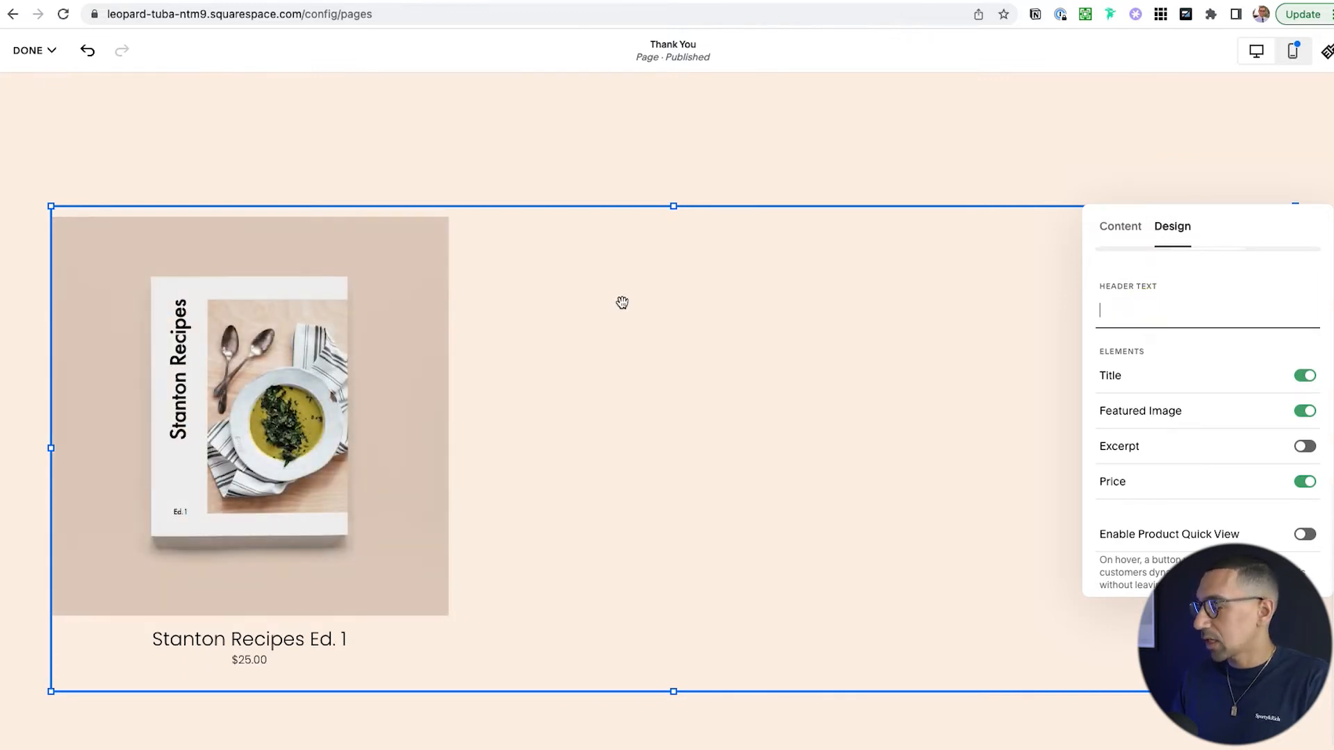
- Add a full-width Heading 3 text block reading 'Some other things to checkout...'
click(567, 169)
click(79, 152)
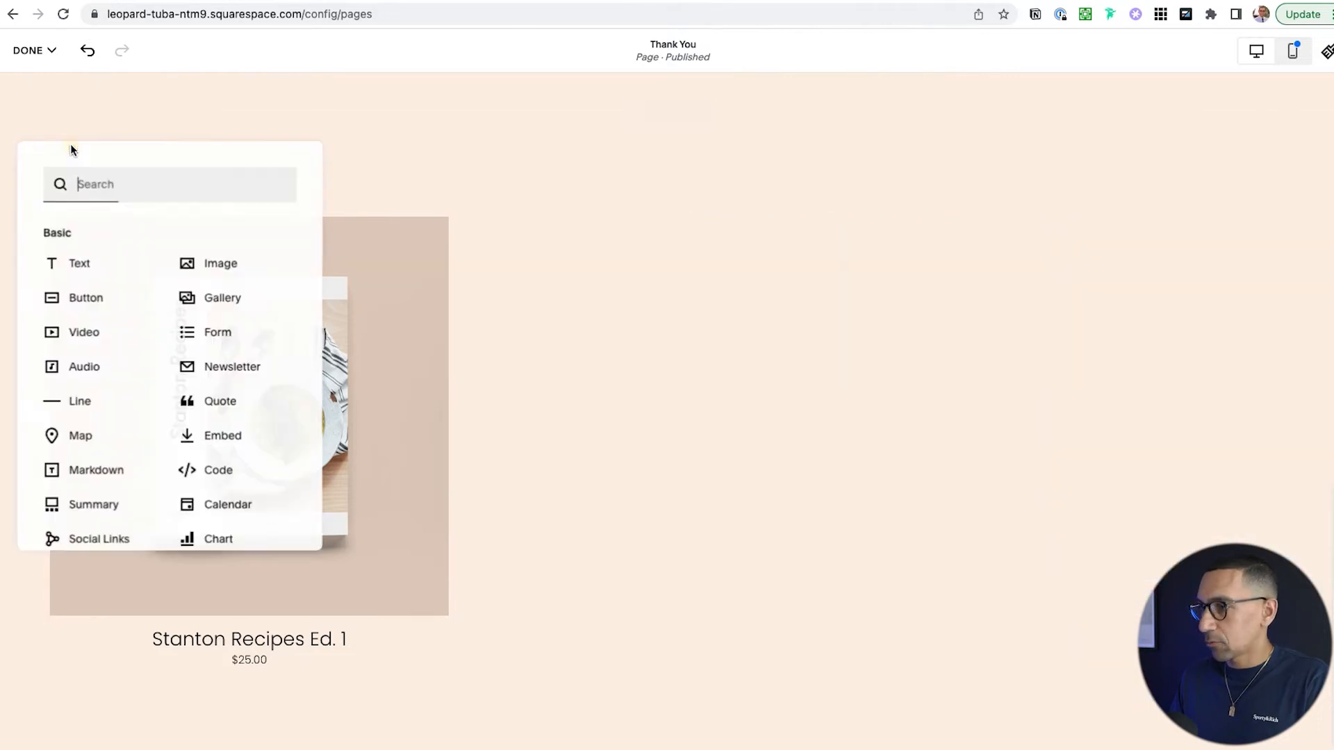
click(79, 265)
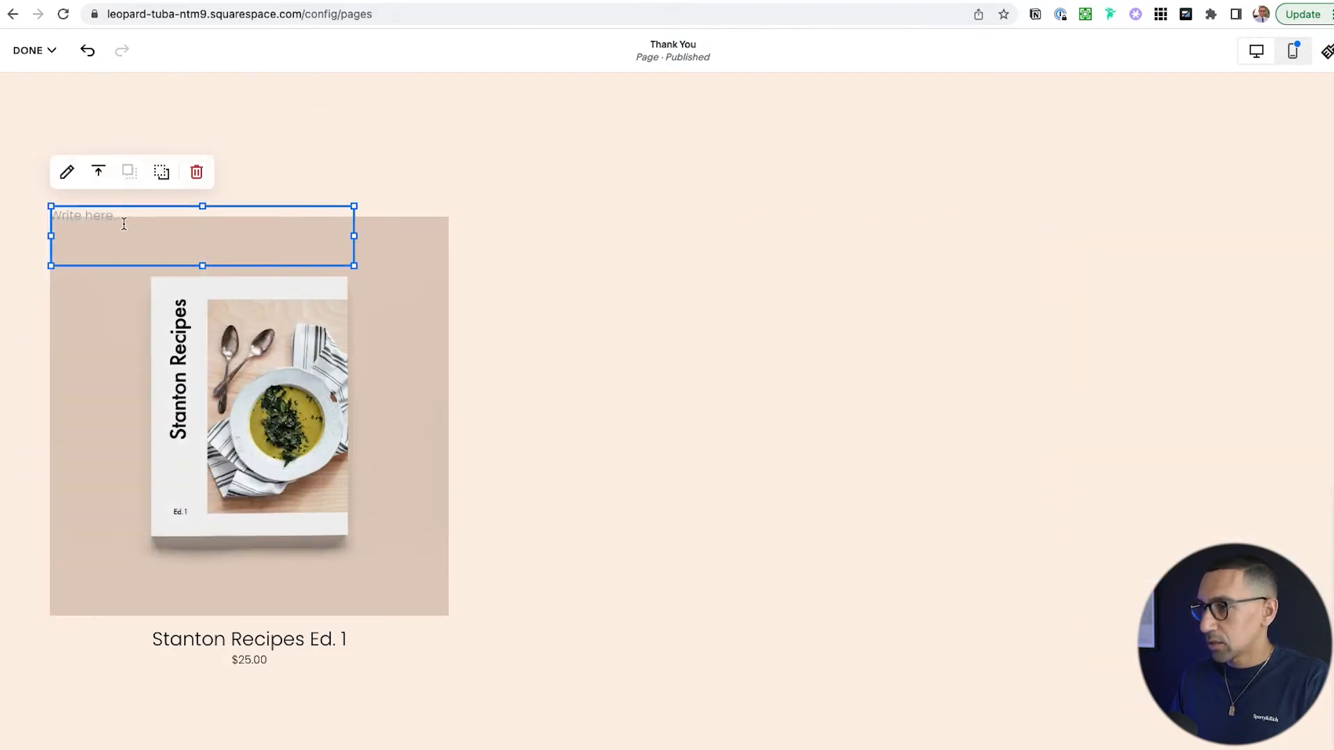
text(Some other things to checkout...)
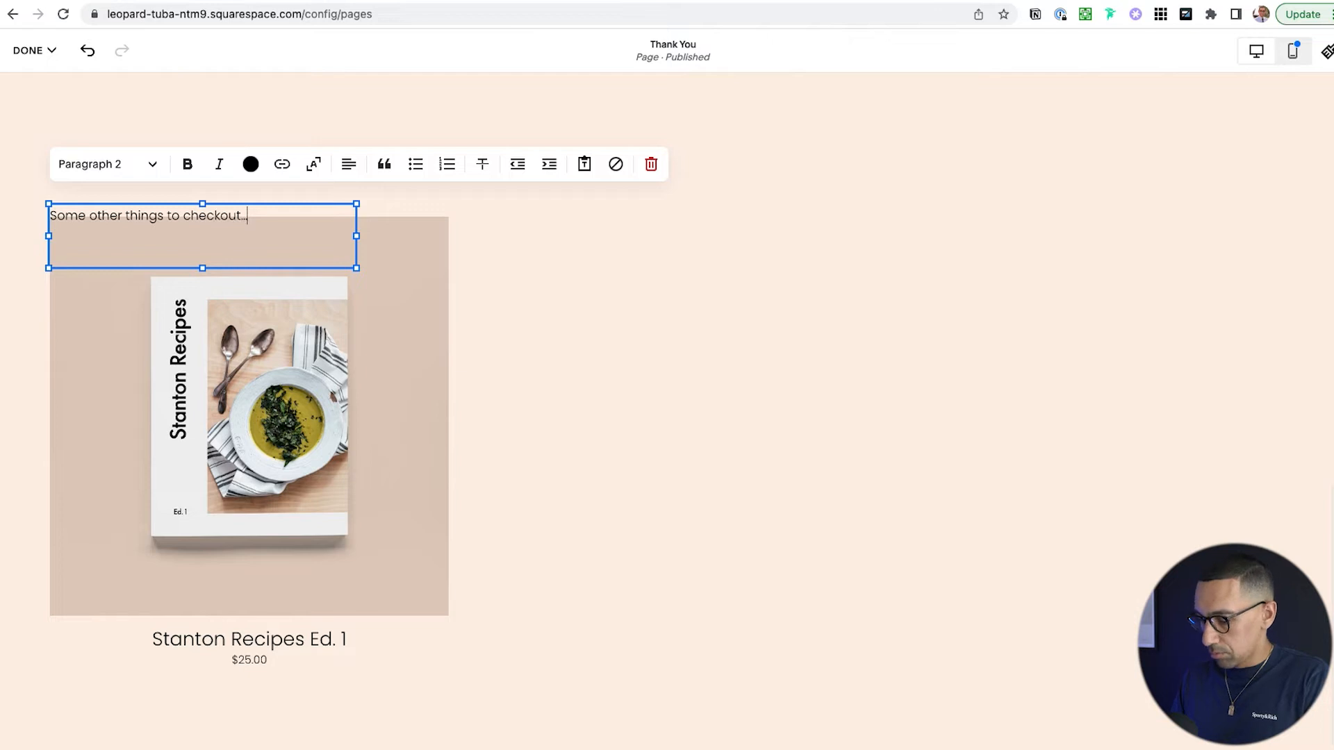
key(super+alt+3)
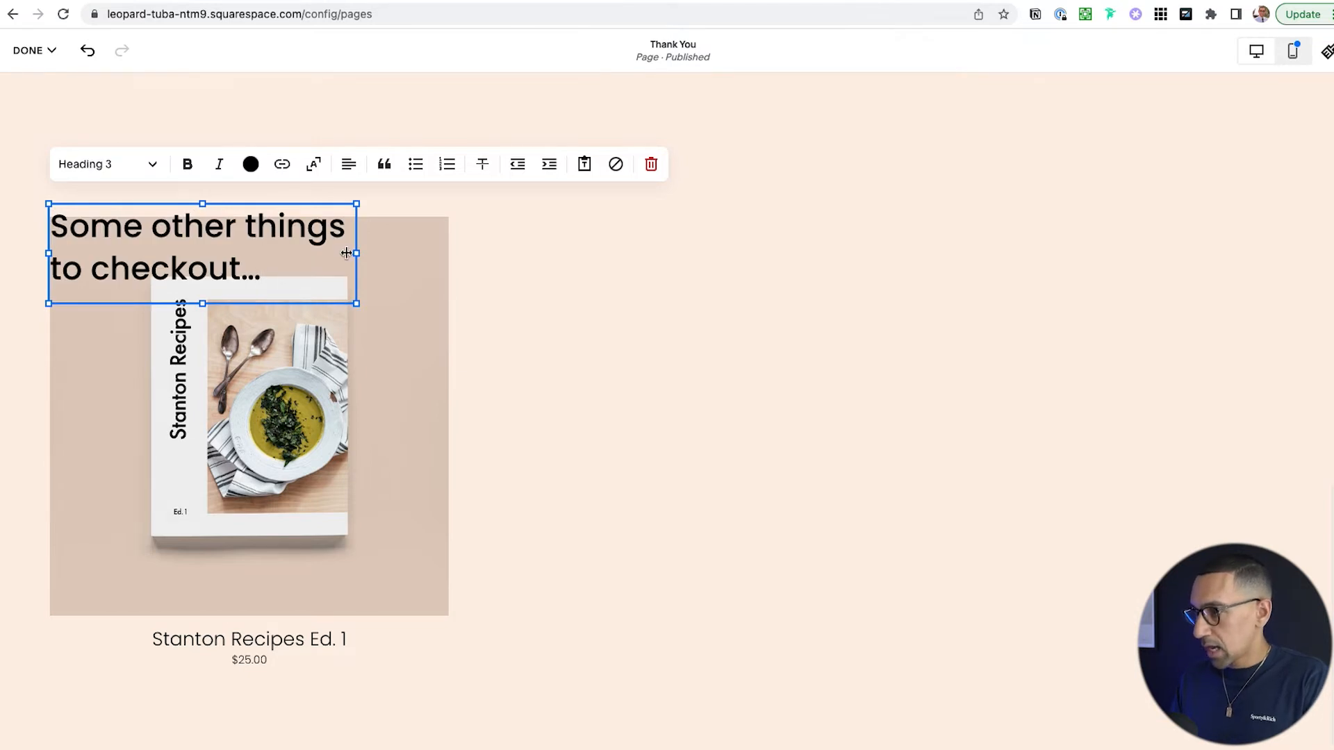
drag(357, 254, 1291, 249)
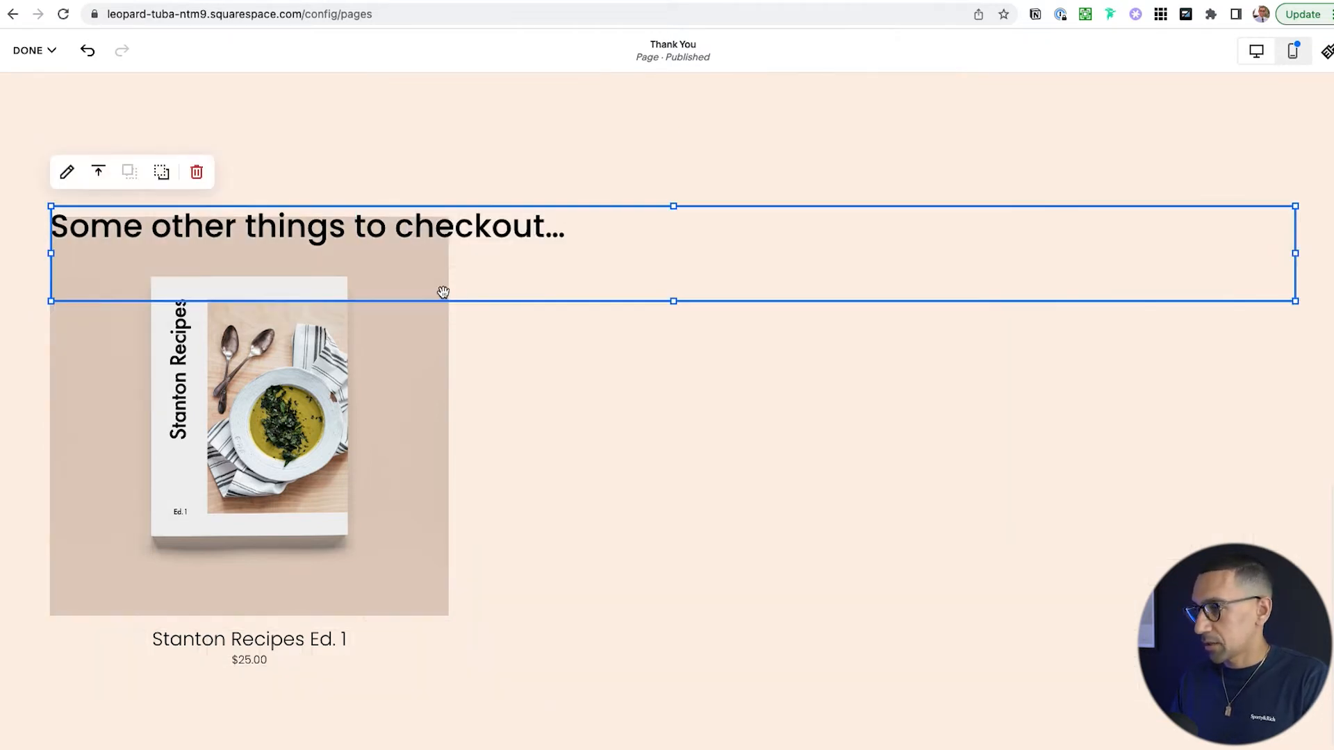
- Centre the heading and move the Stanton Recipes product block below it
double_click(429, 229)
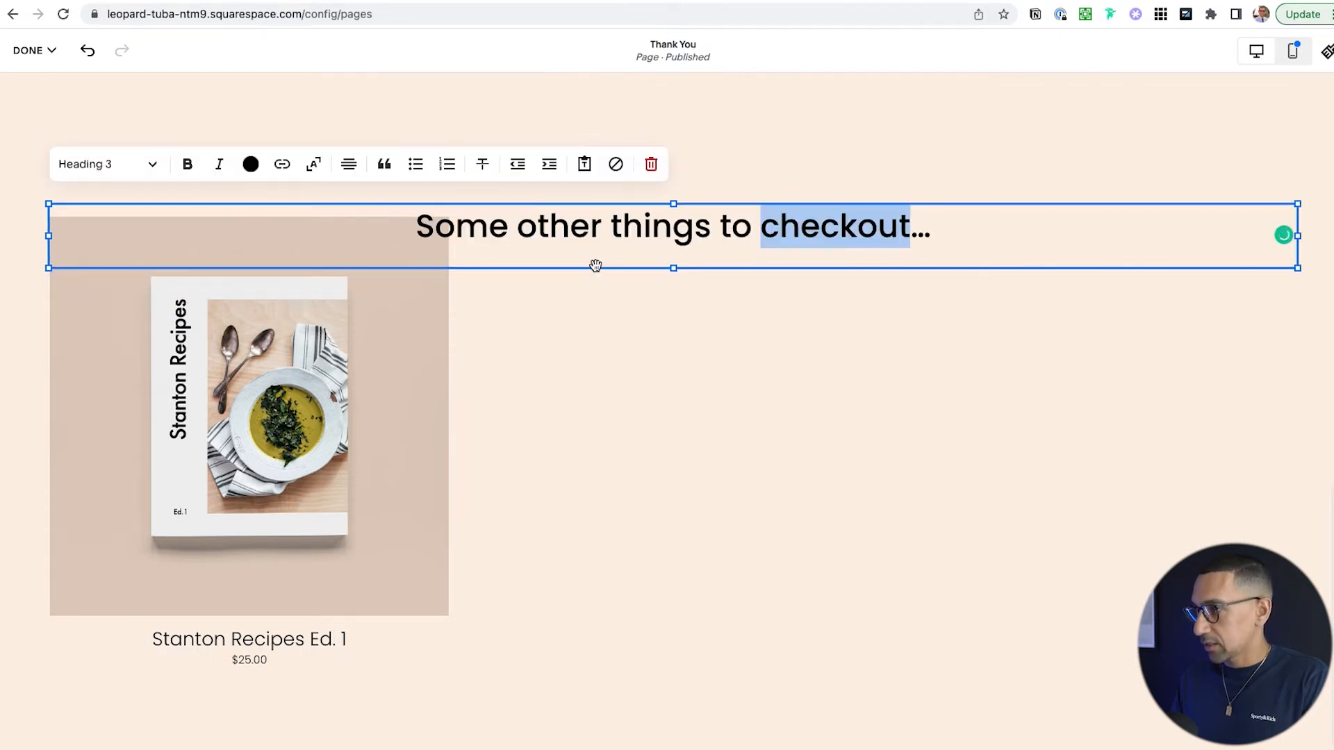
click(286, 362)
mouse_move(290, 440)
mouse_down()
mouse_move(295, 500)
mouse_move(344, 483)
mouse_up()
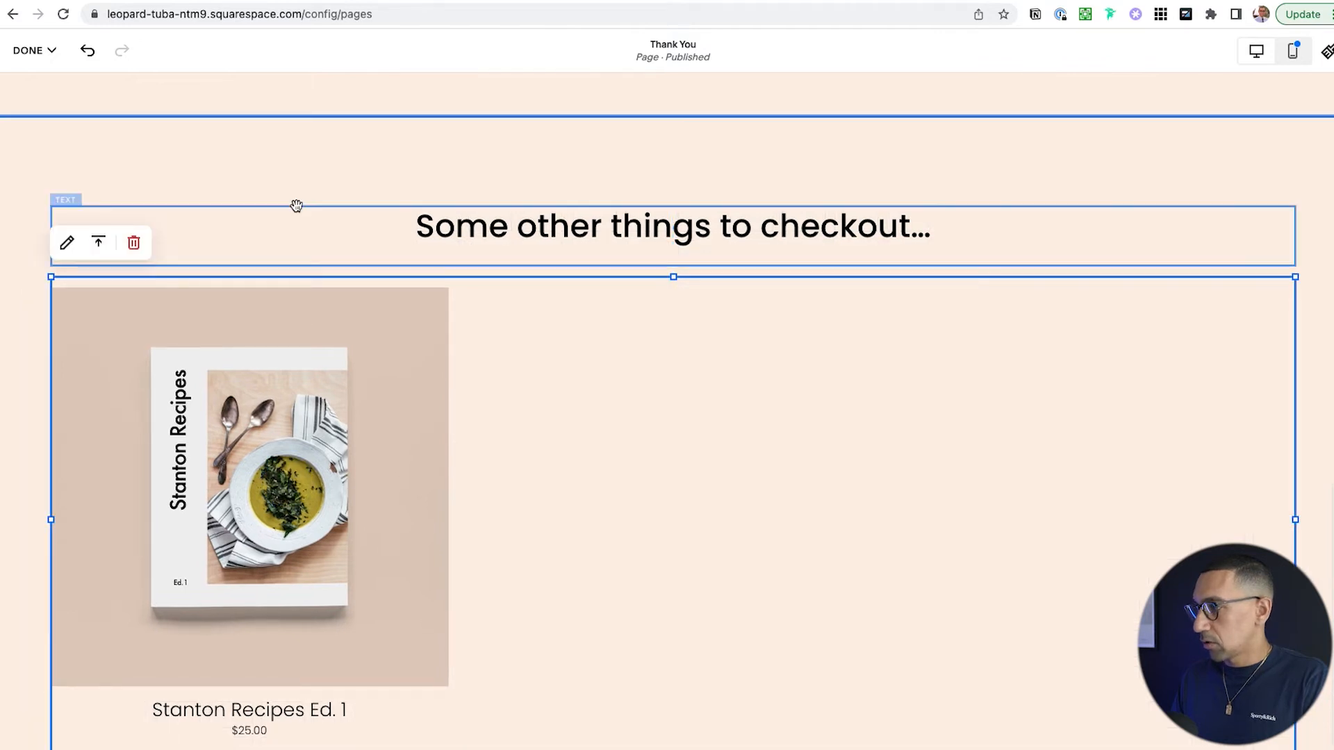
scroll(295, 201, down, 3)
scroll(1009, 296, up, 4)
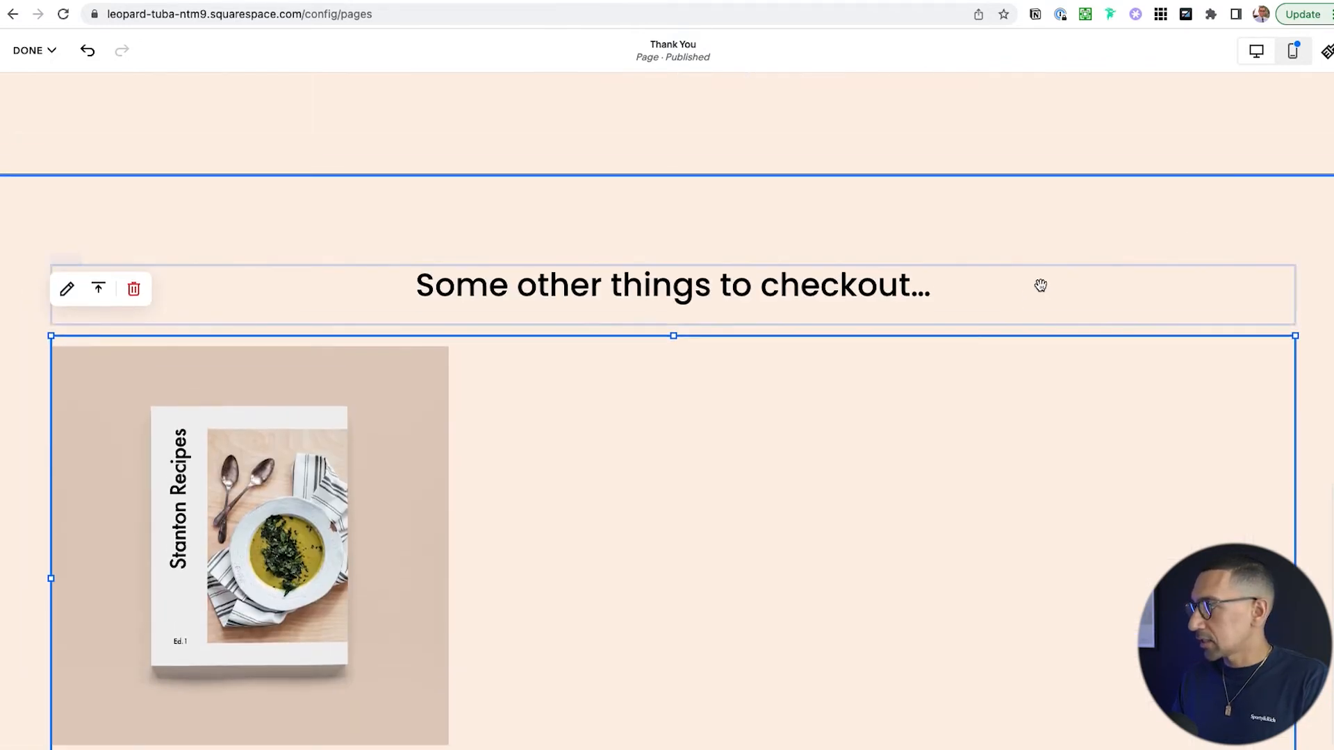
click(1203, 209)
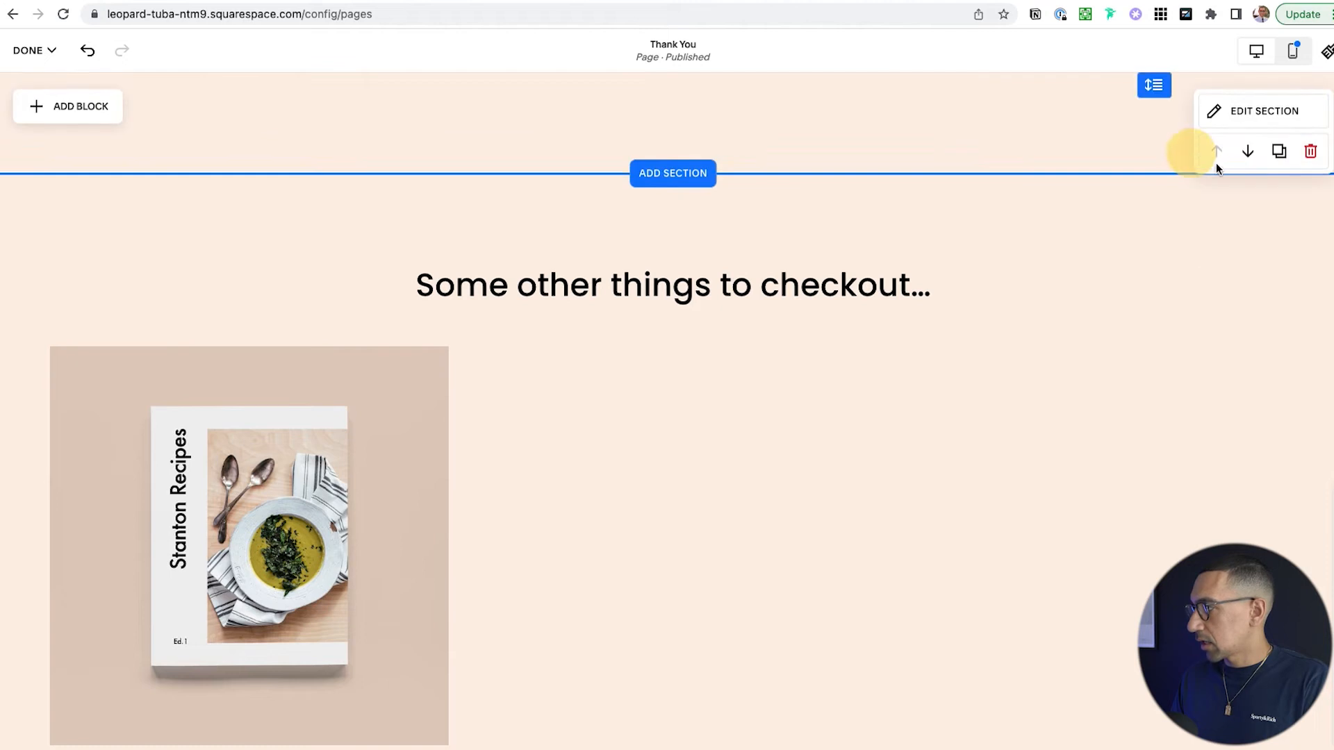
- Apply the Lightest 1 colour theme to the top section, giving it a white background
scroll(1220, 163, up, 1)
click(1236, 112)
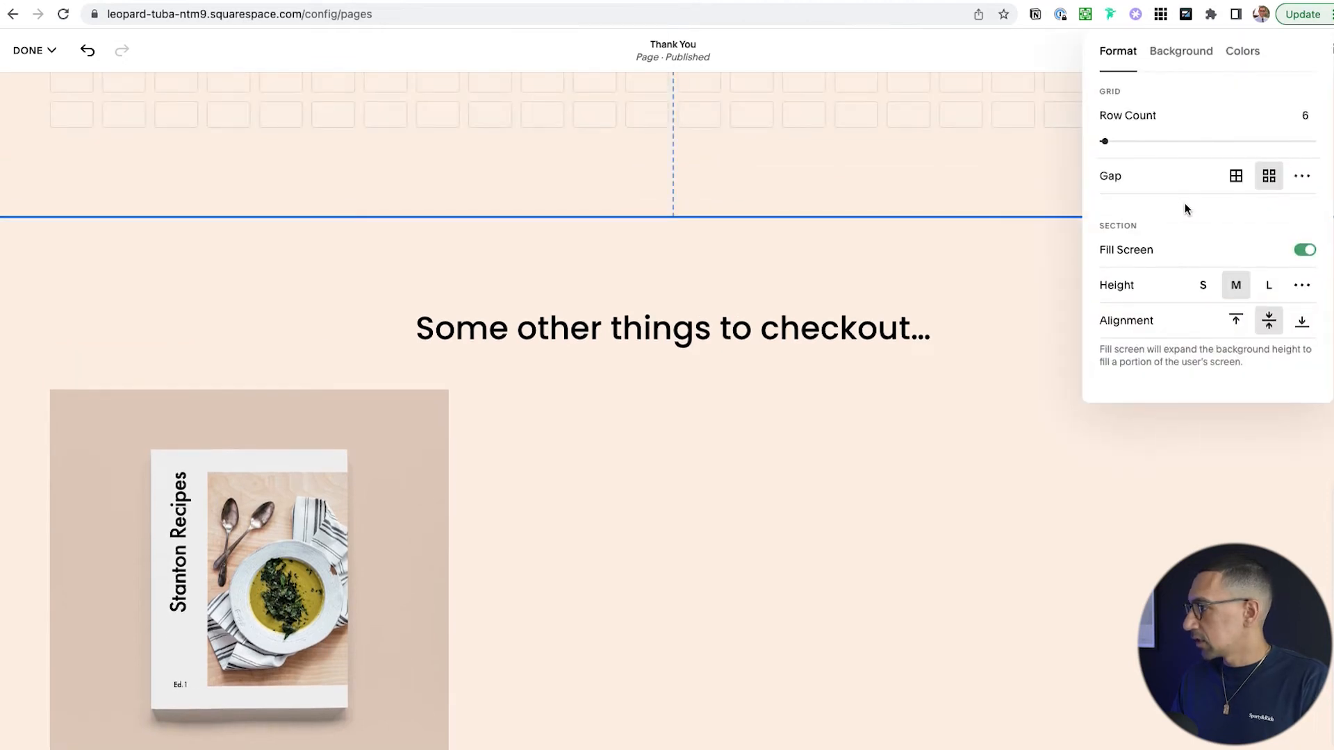
click(1198, 52)
click(1241, 52)
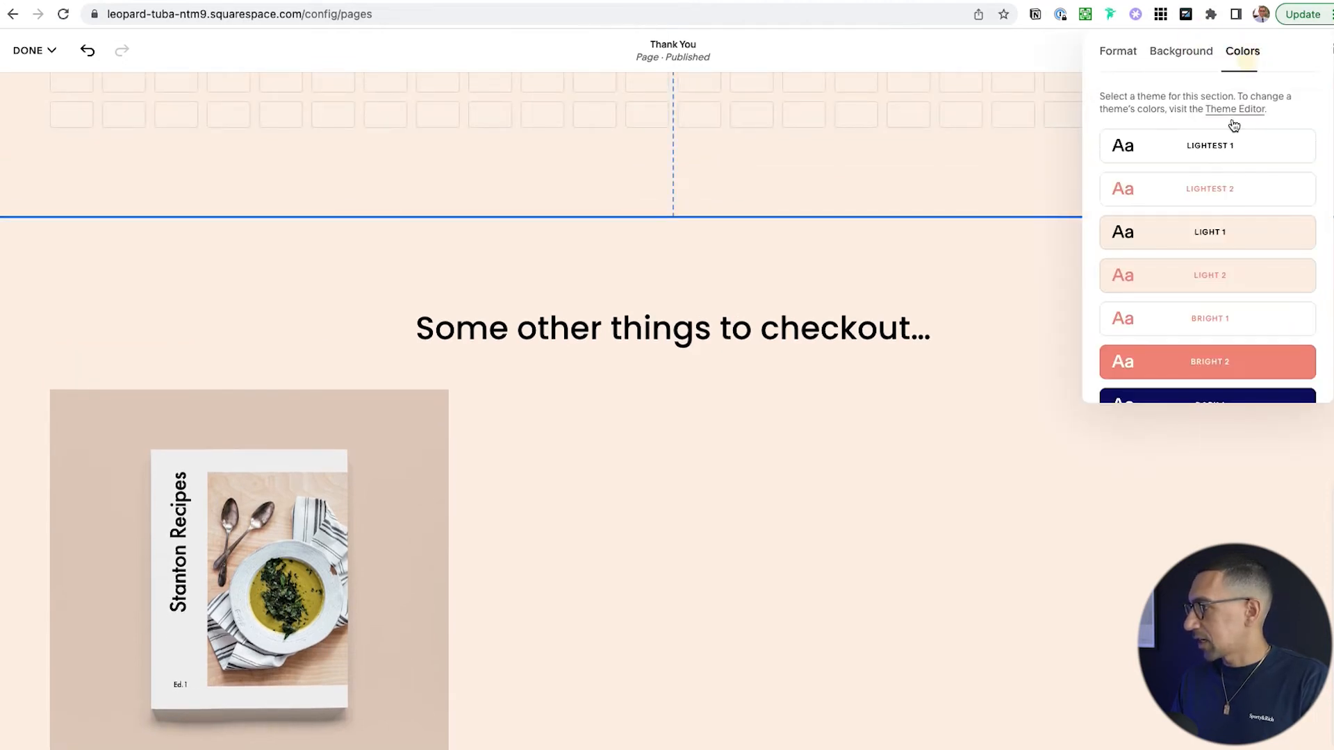
click(1195, 144)
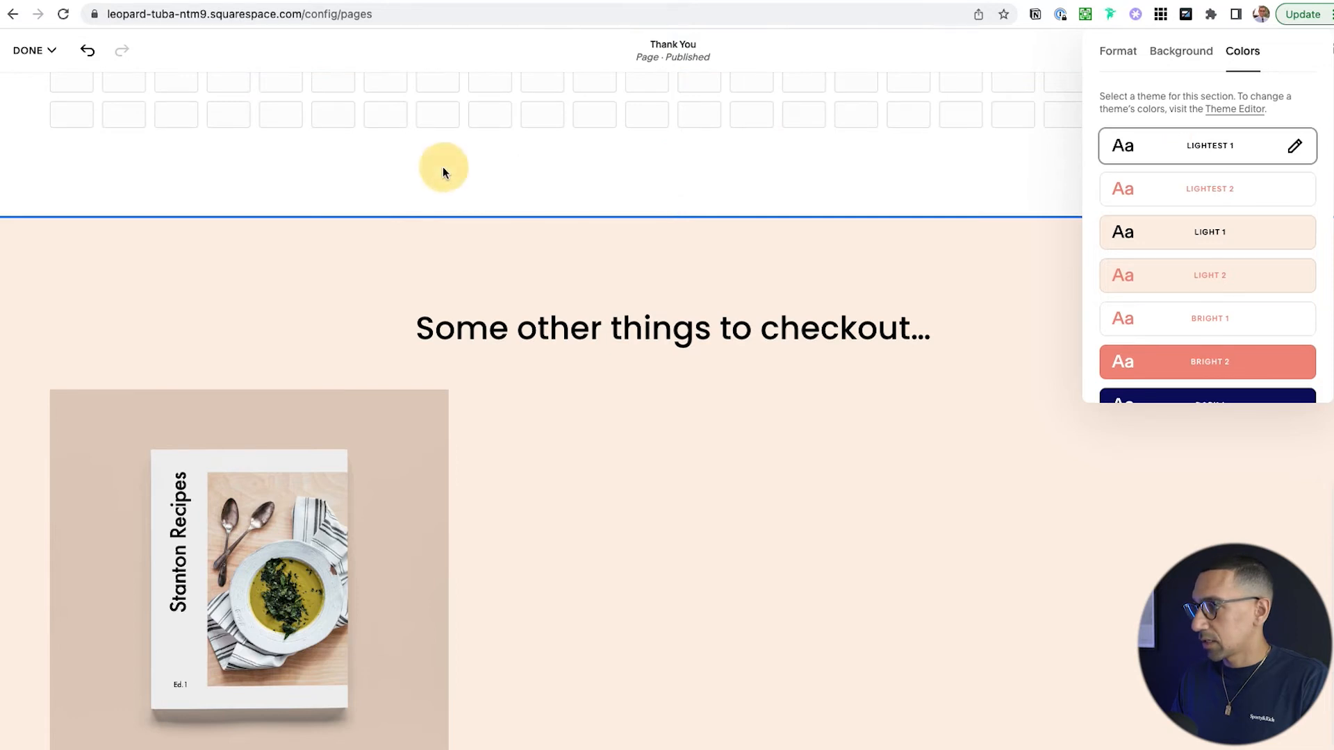
click(443, 172)
scroll(438, 208, up, 5)
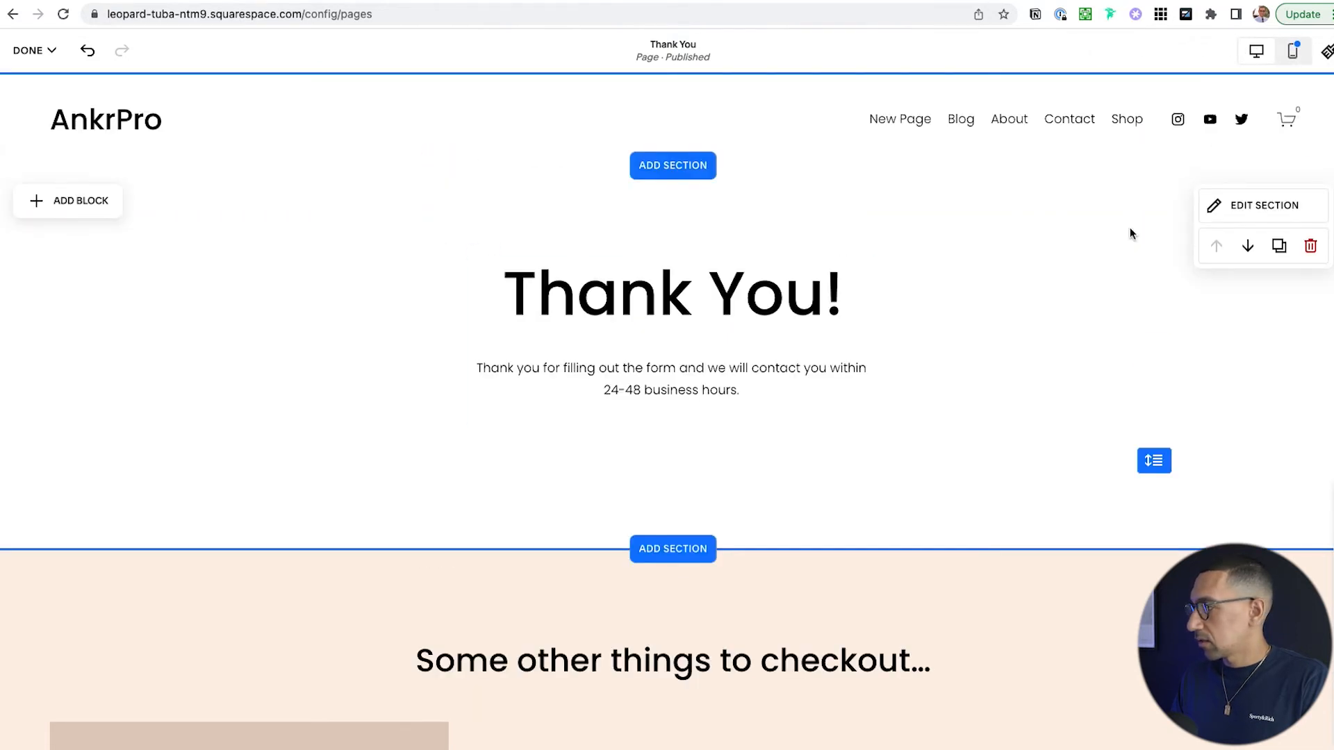
- Turn on a bottom-only site header border with thickness S
click(677, 128)
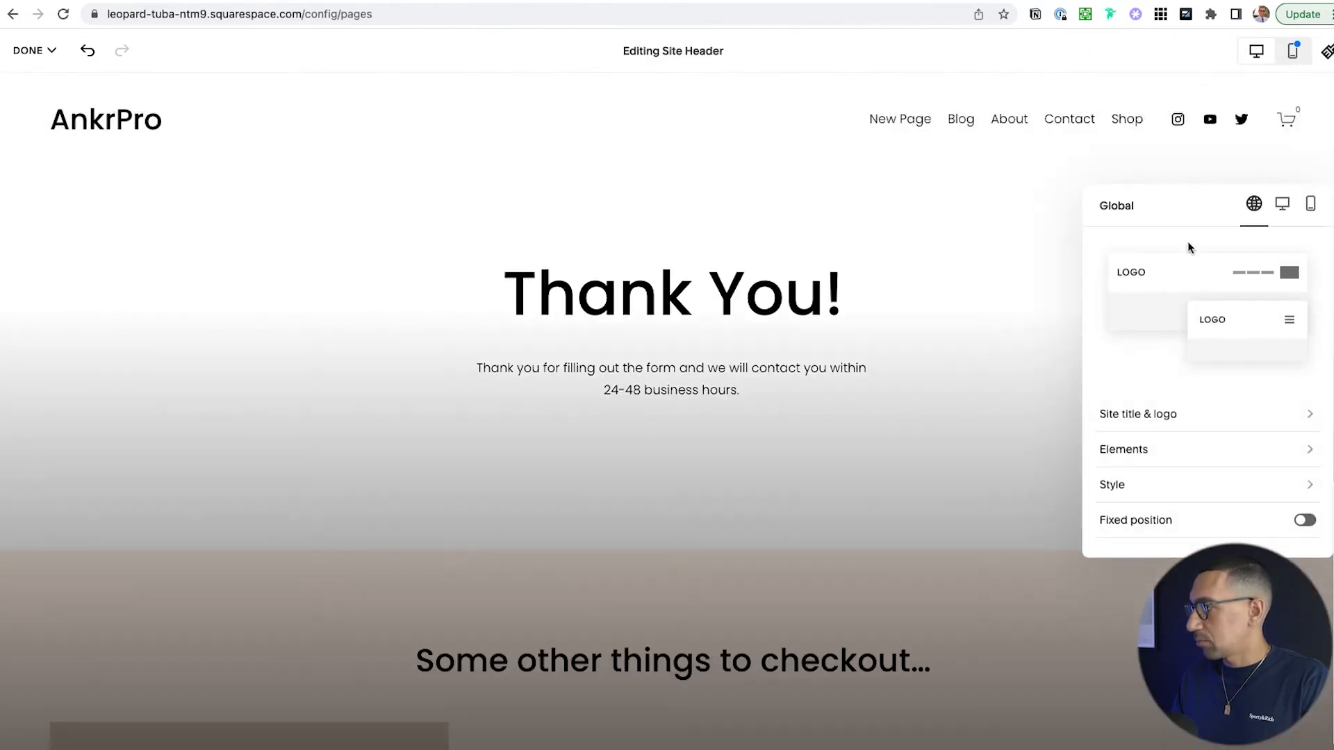
click(1282, 205)
scroll(1203, 340, down, 3)
scroll(1206, 379, up, 3)
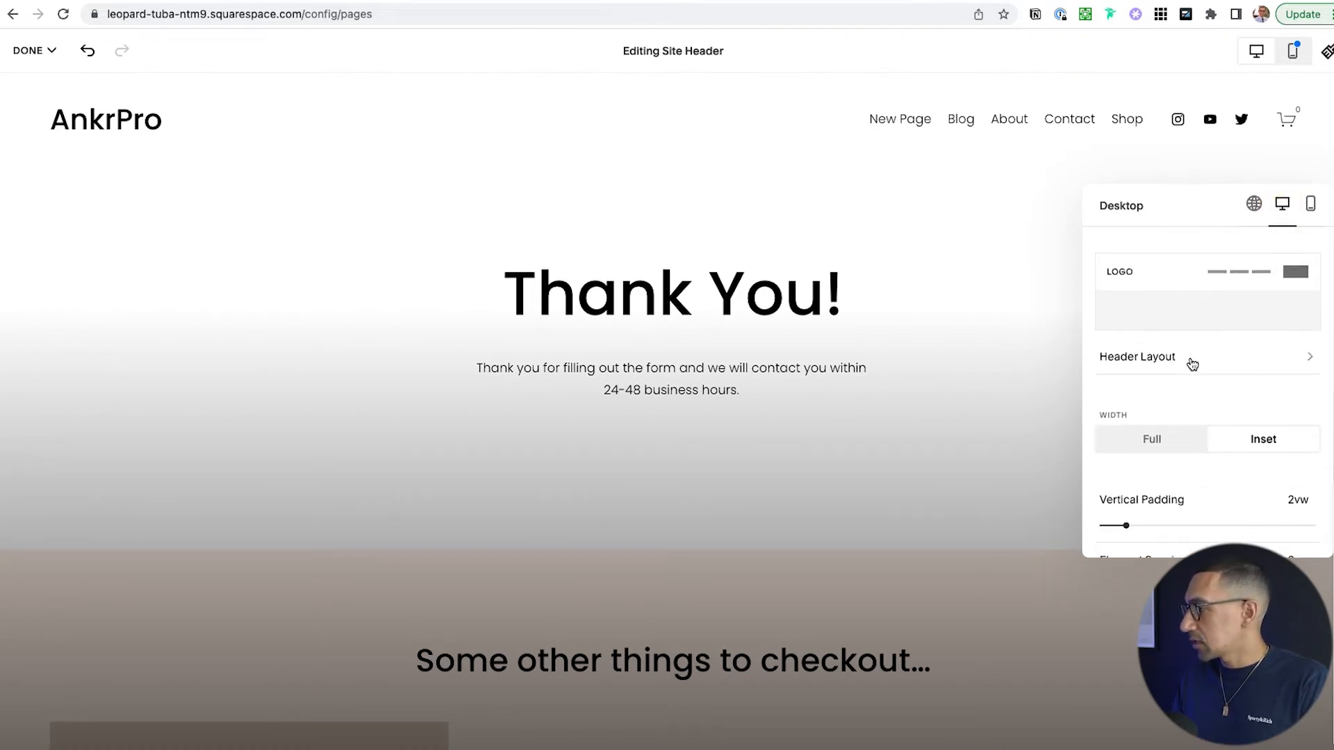
click(1191, 360)
click(1125, 208)
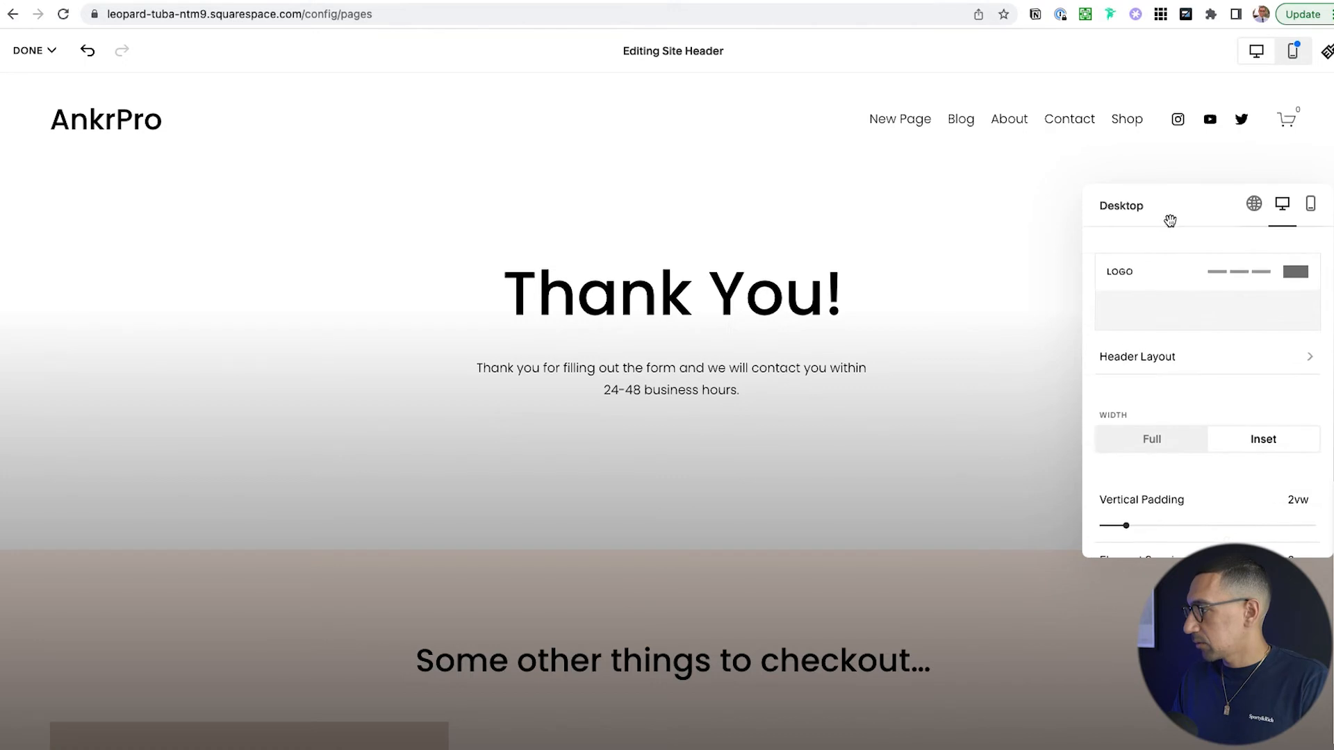
click(1253, 204)
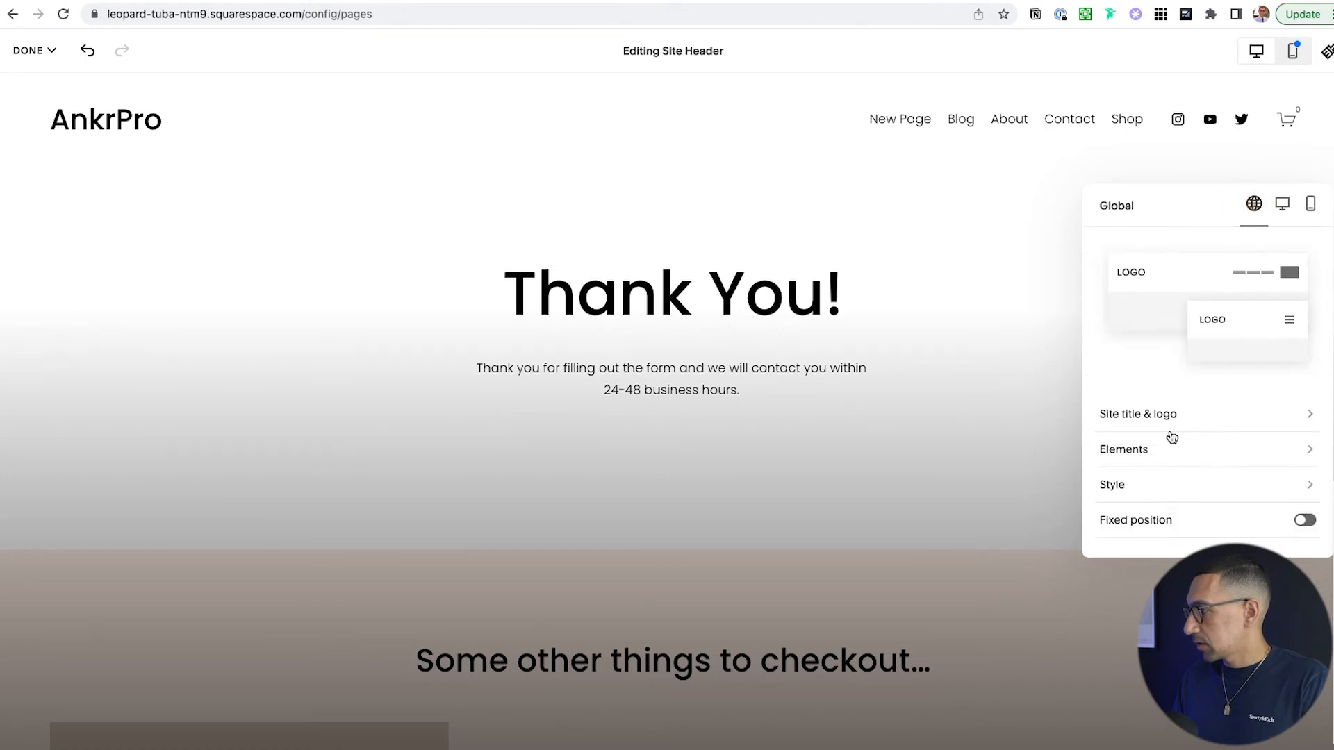
click(1135, 485)
click(1160, 340)
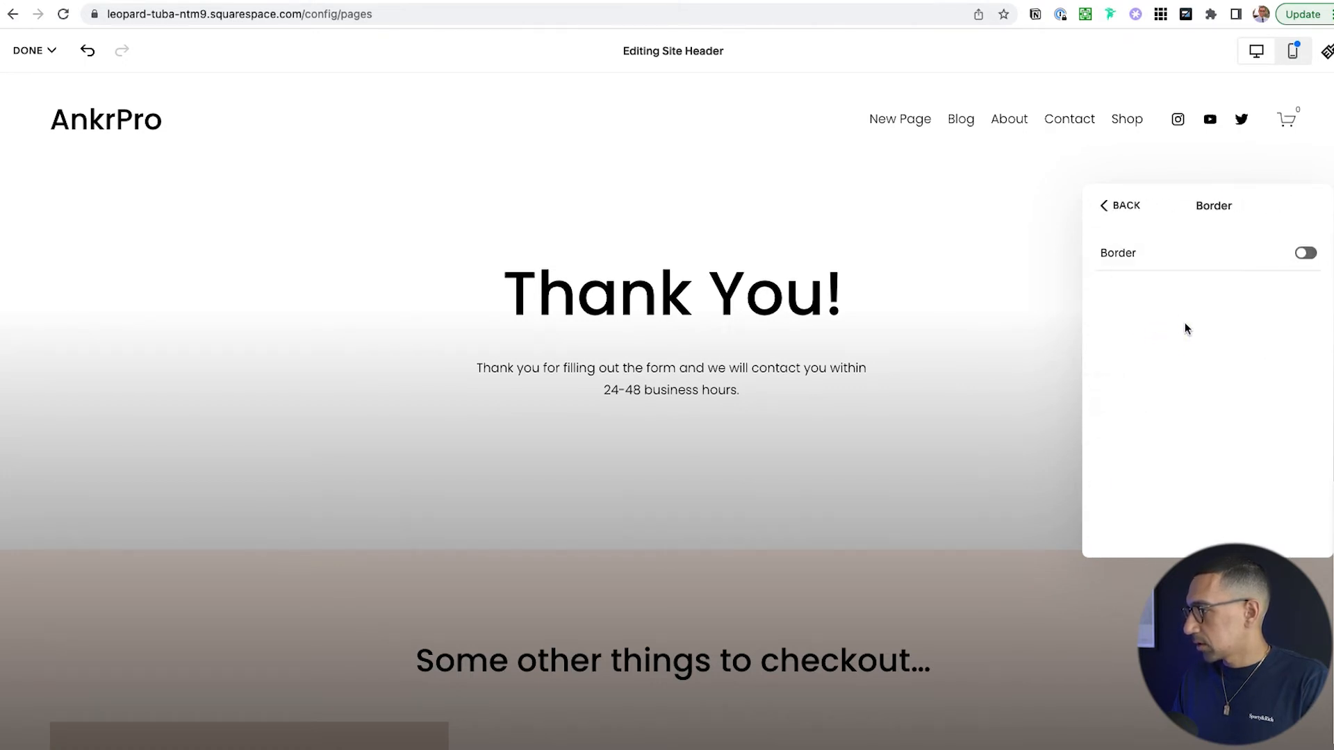
click(1215, 258)
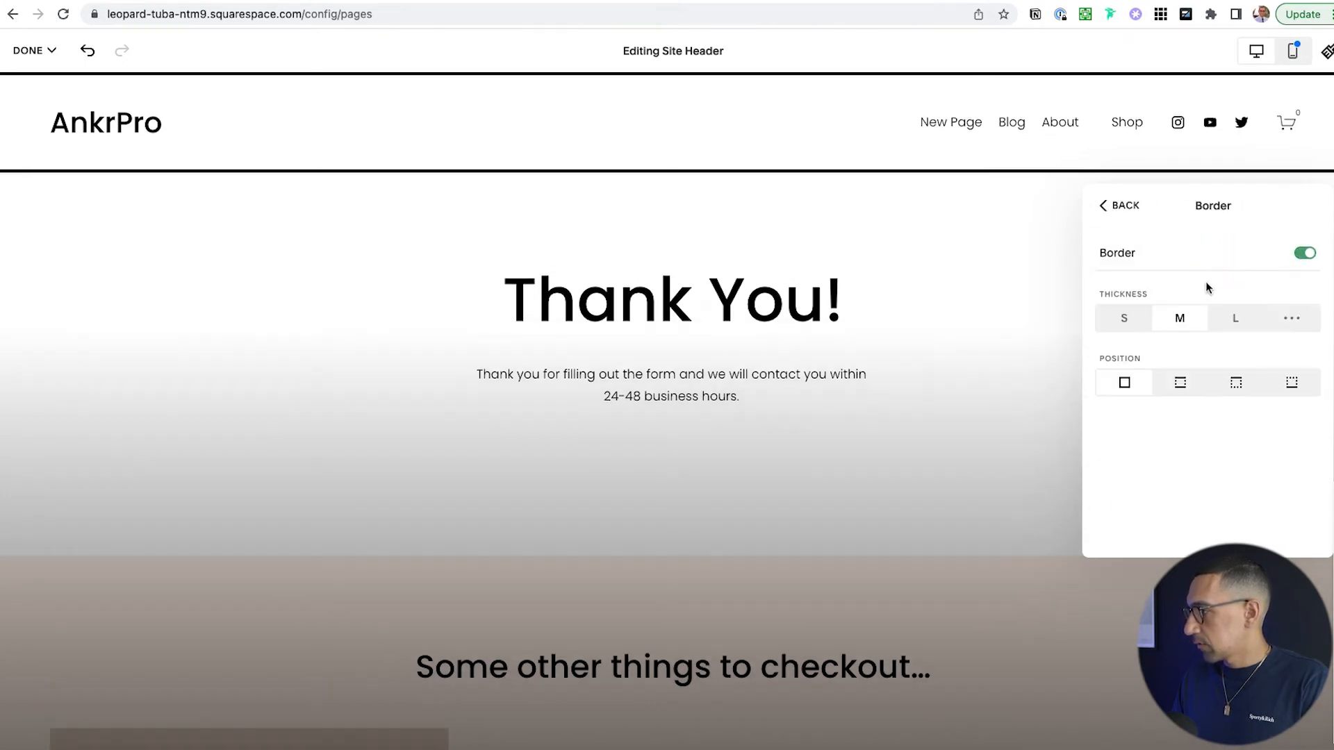
click(1292, 384)
click(1107, 325)
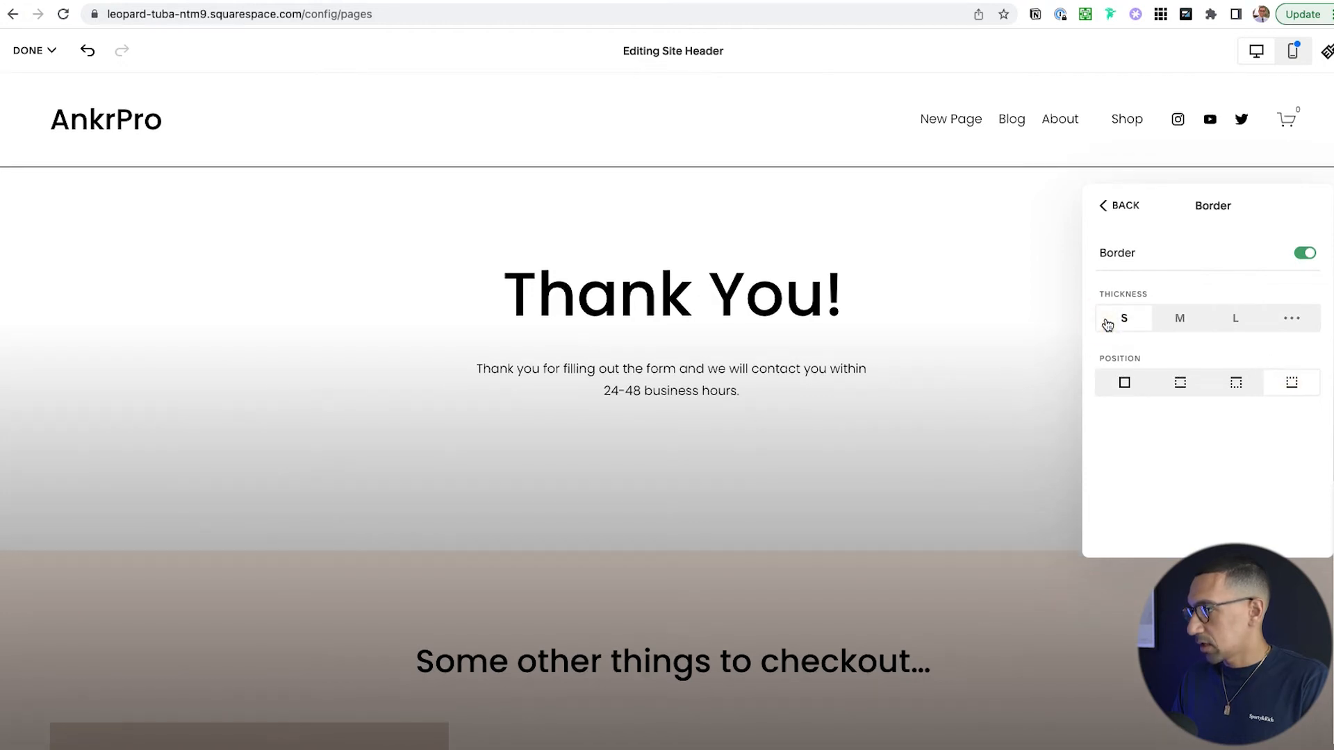
- Finish editing the header and save the page changes
click(1129, 207)
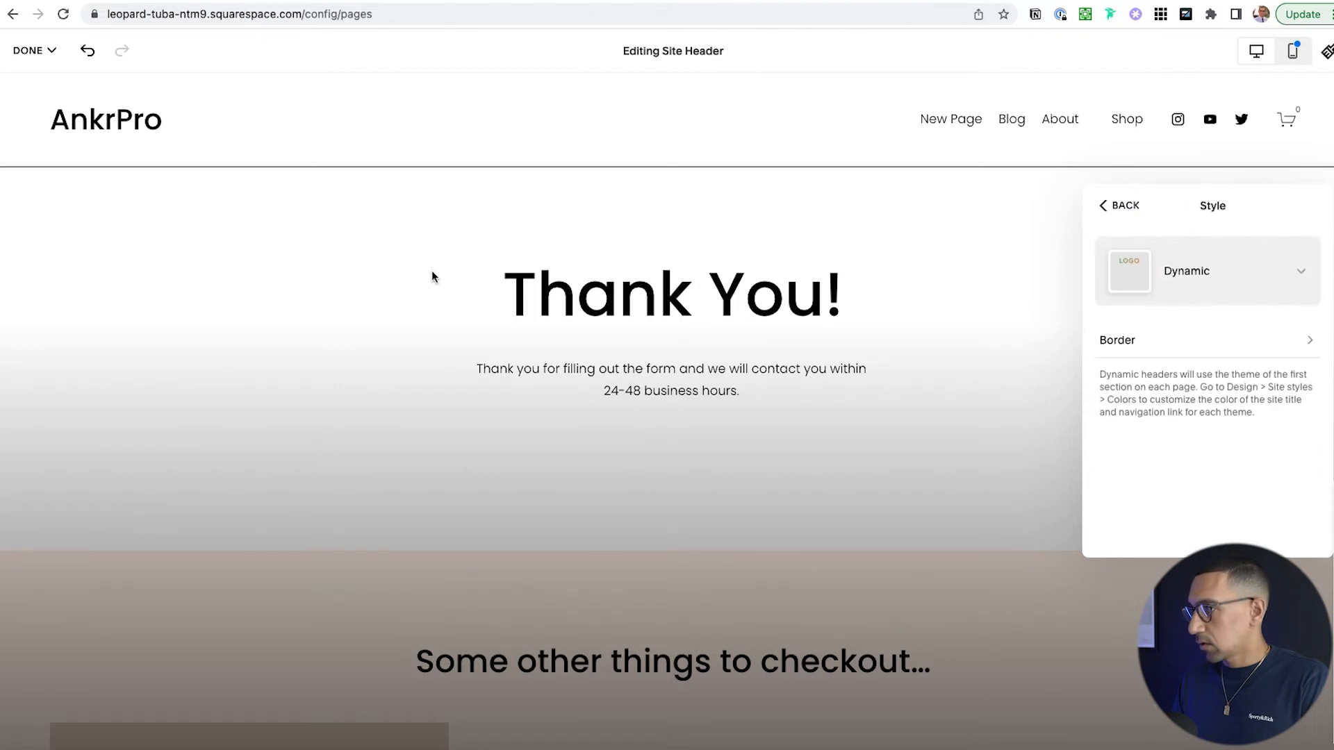
click(433, 276)
click(31, 50)
click(34, 96)
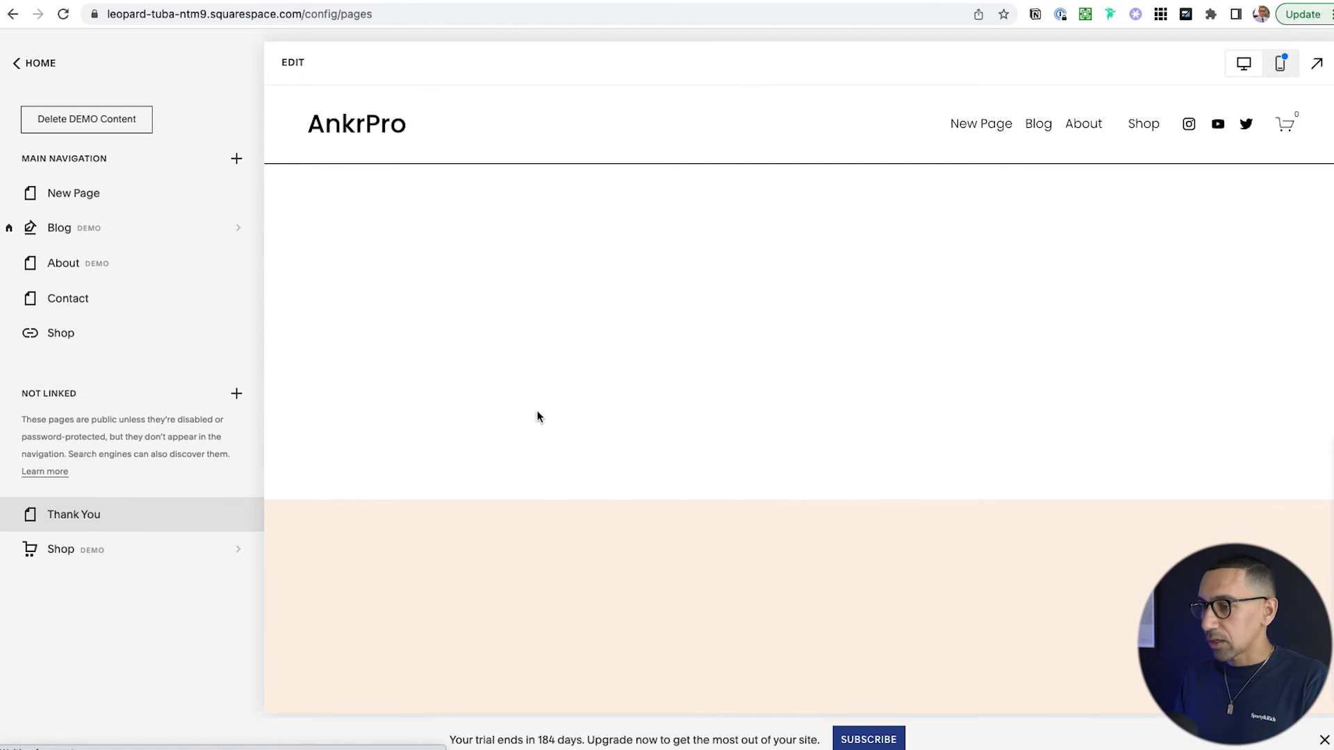
- Scroll through the finished Thank You page, then switch to the Contact page
scroll(433, 443, down, 5)
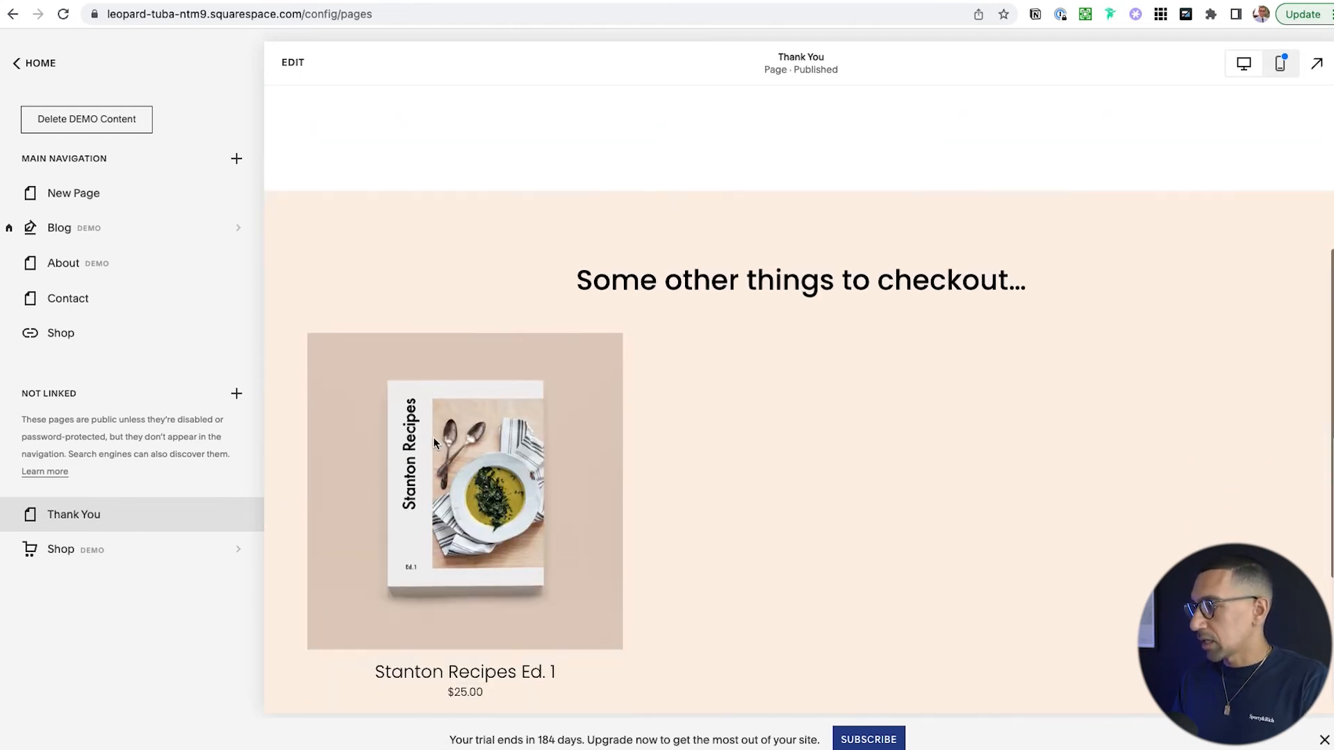
scroll(434, 442, down, 2)
scroll(745, 235, down, 2)
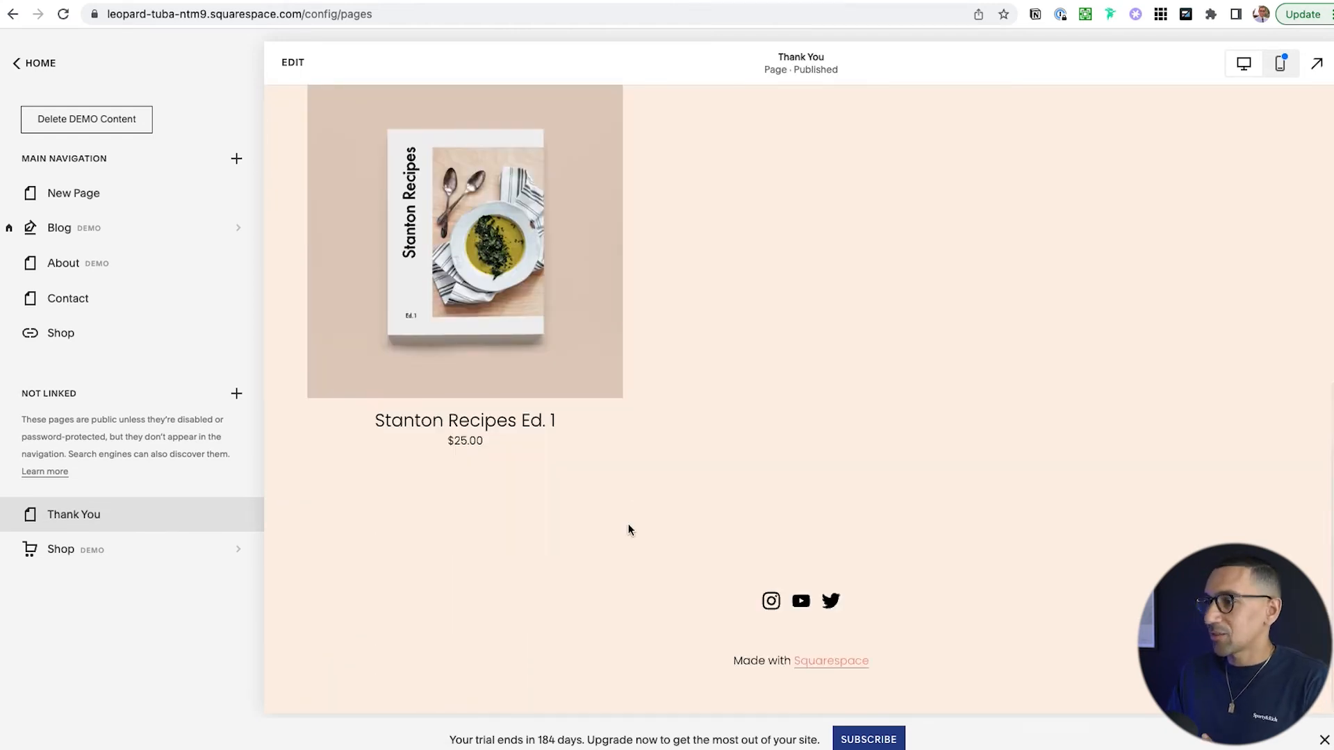
scroll(628, 530, up, 10)
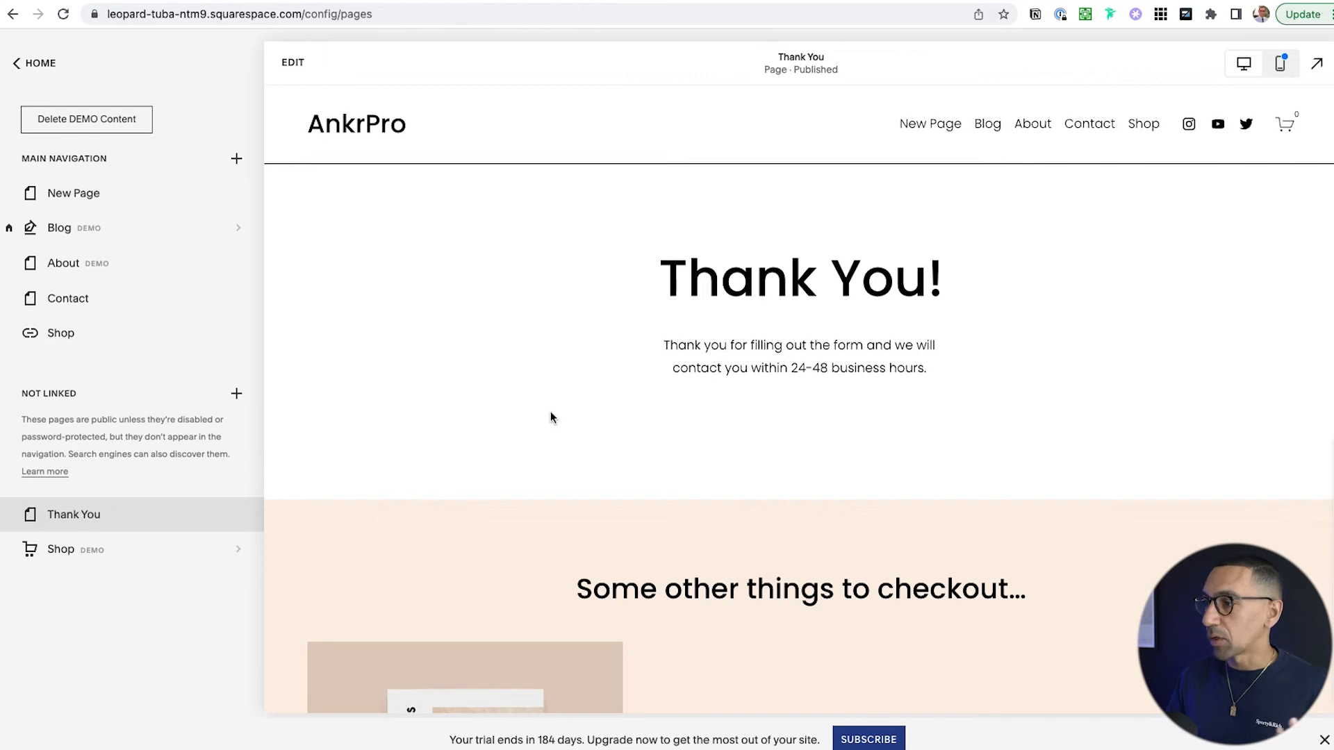
click(101, 300)
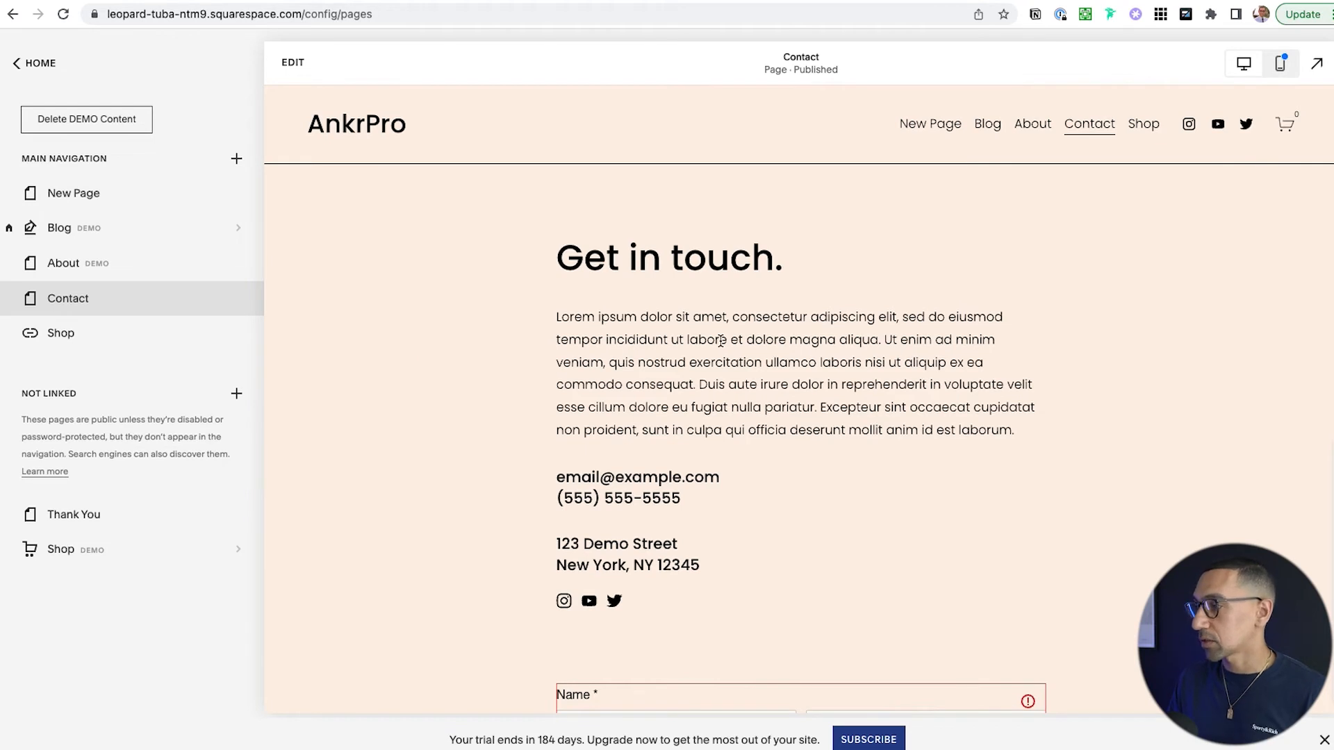
- Edit the Contact page, open the form's settings and drag the panel toward the page centre
click(719, 339)
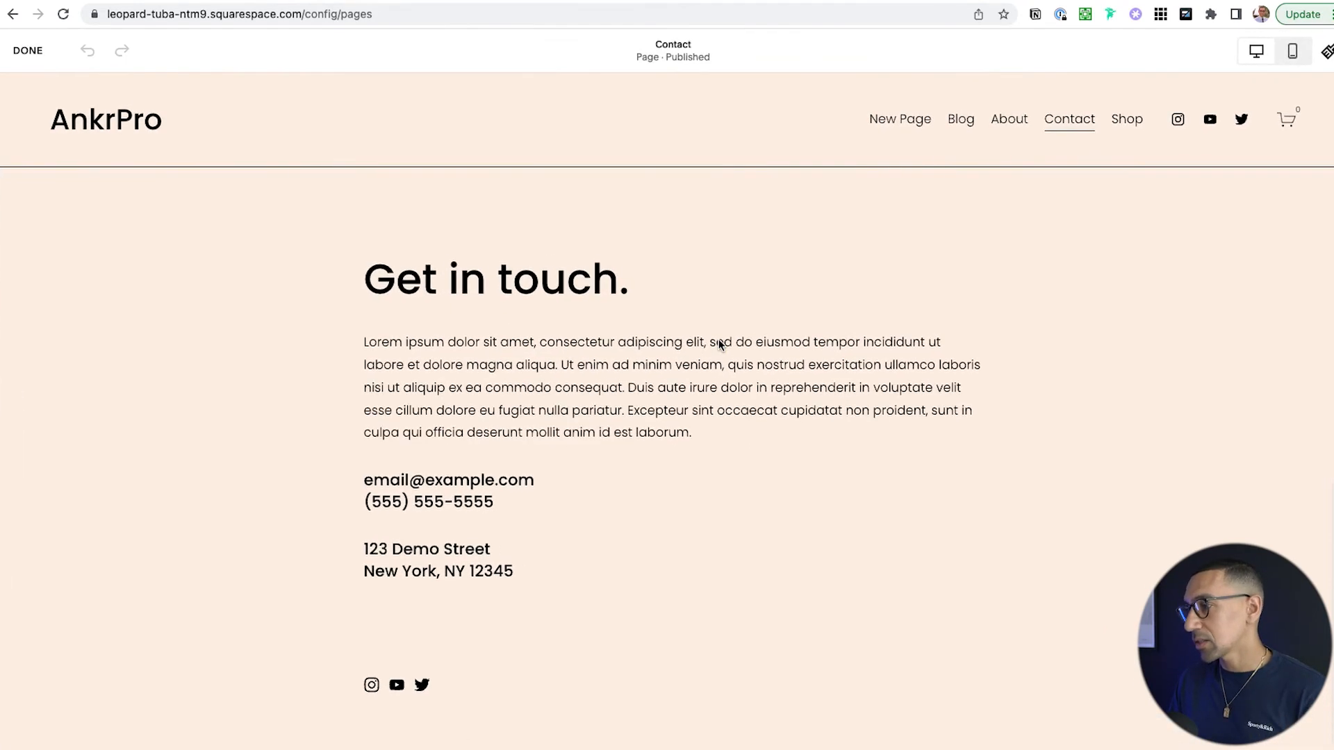
scroll(713, 365, down, 6)
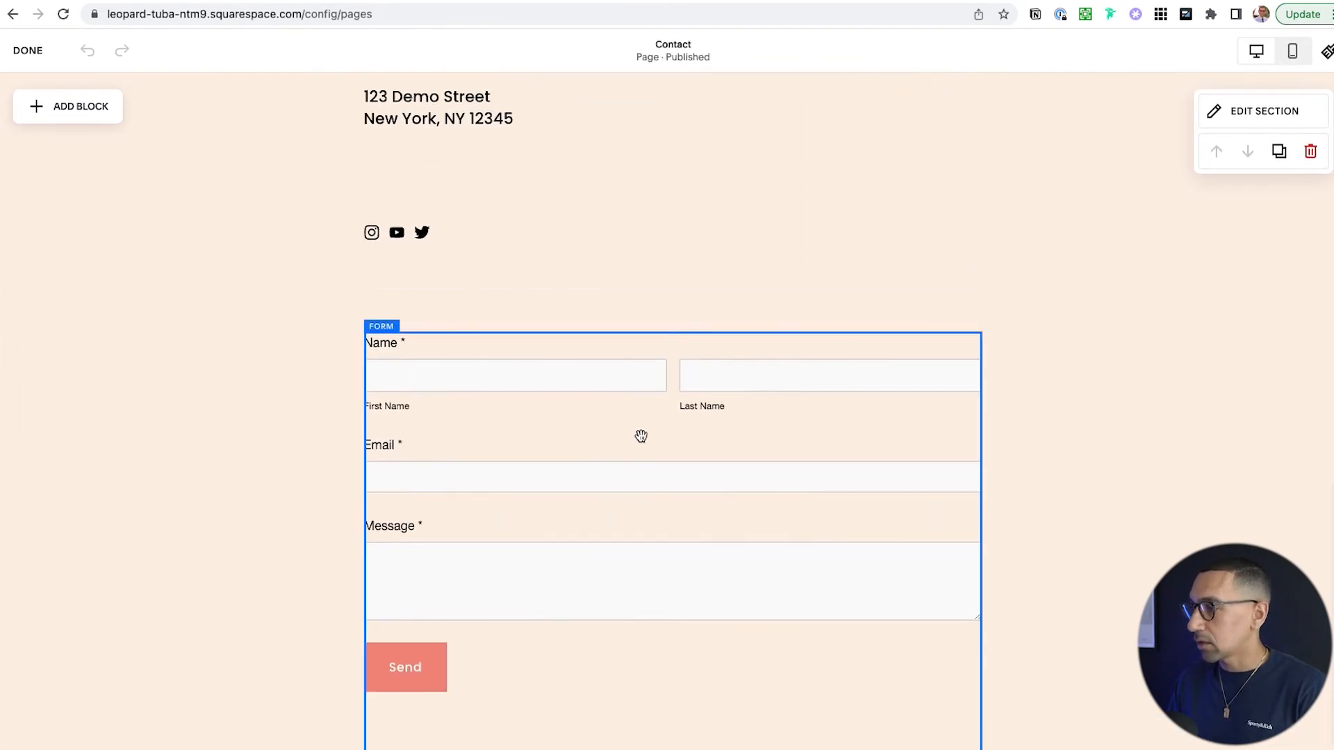
double_click(620, 471)
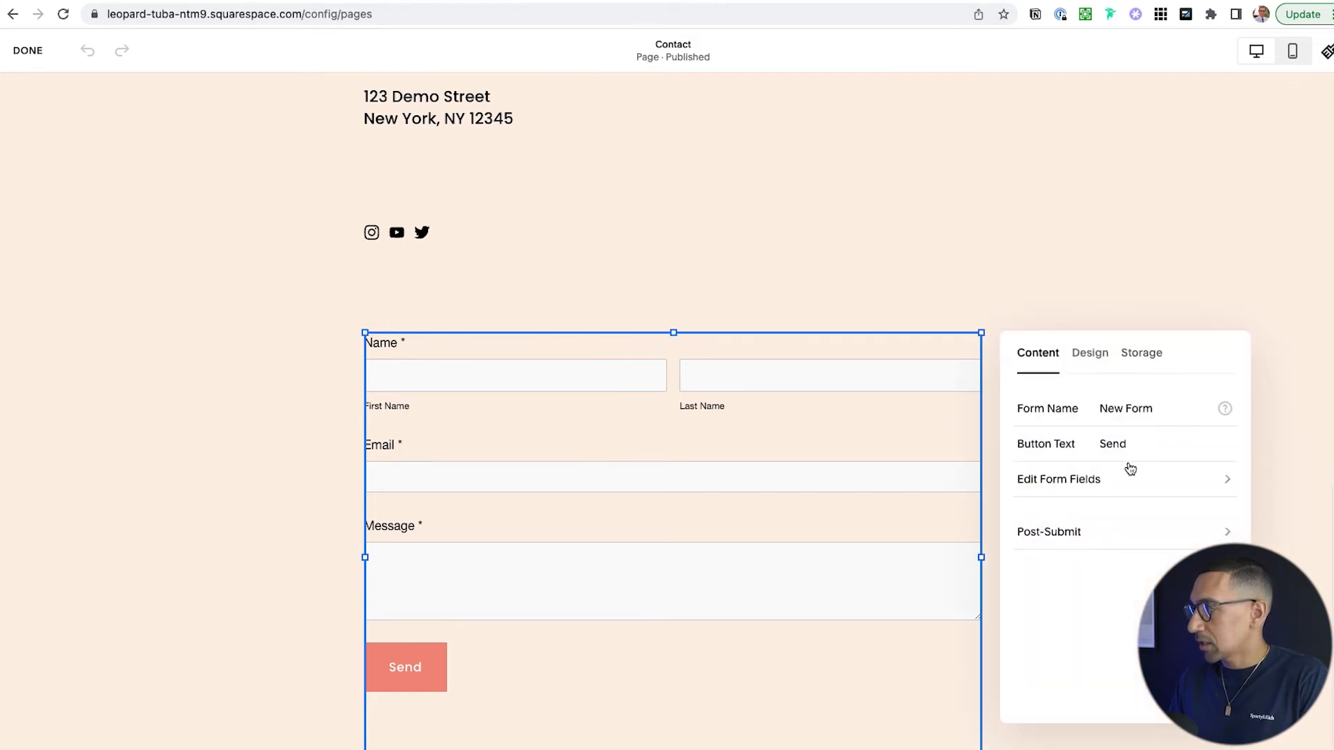
scroll(1130, 469, up, 5)
scroll(823, 478, down, 5)
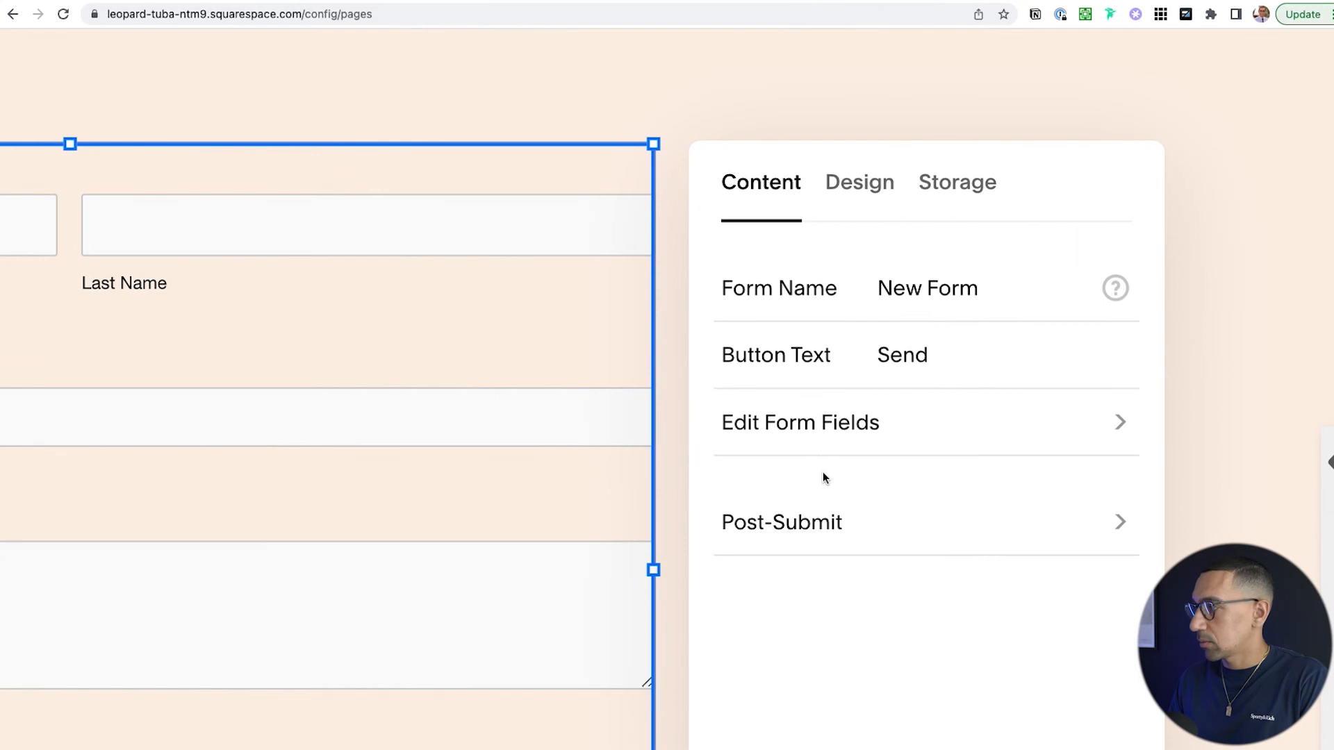
drag(1049, 149, 725, 111)
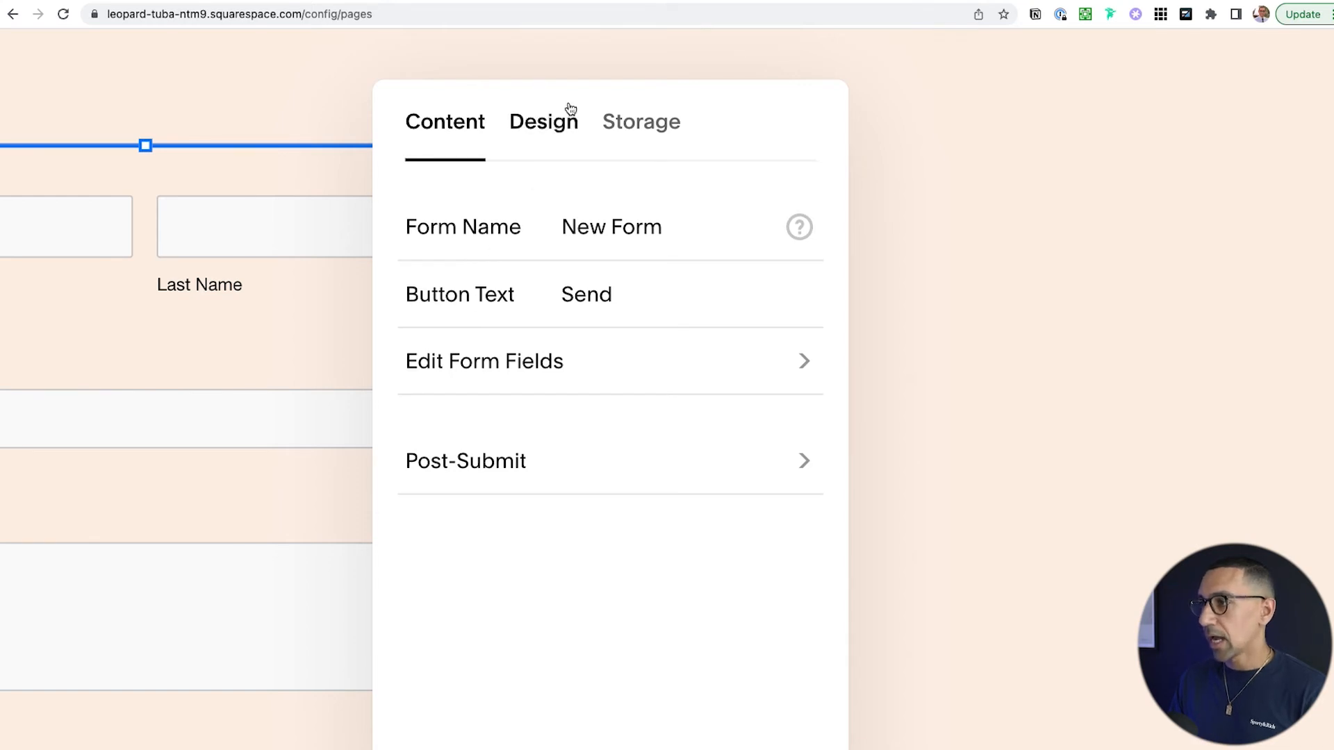
- Set form Storage to Email, pasting the business email address into Connect To
click(647, 127)
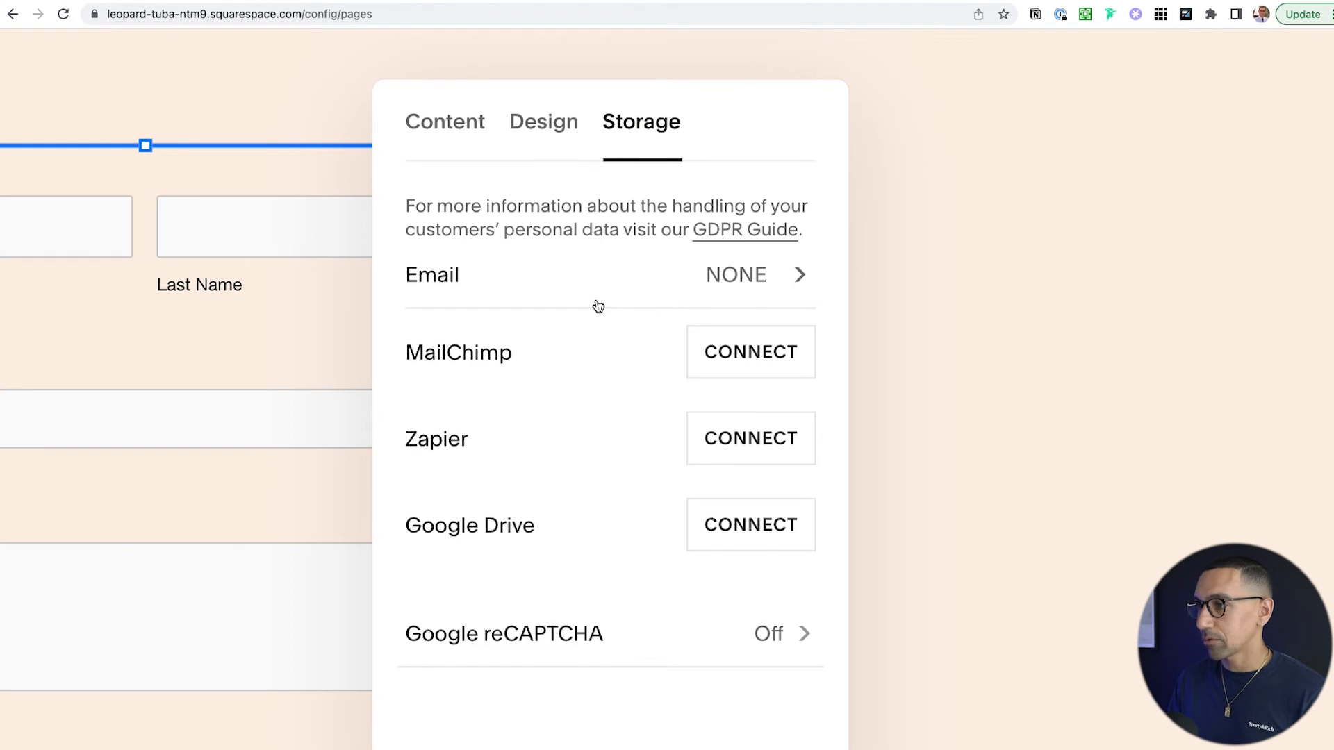
click(699, 279)
click(480, 233)
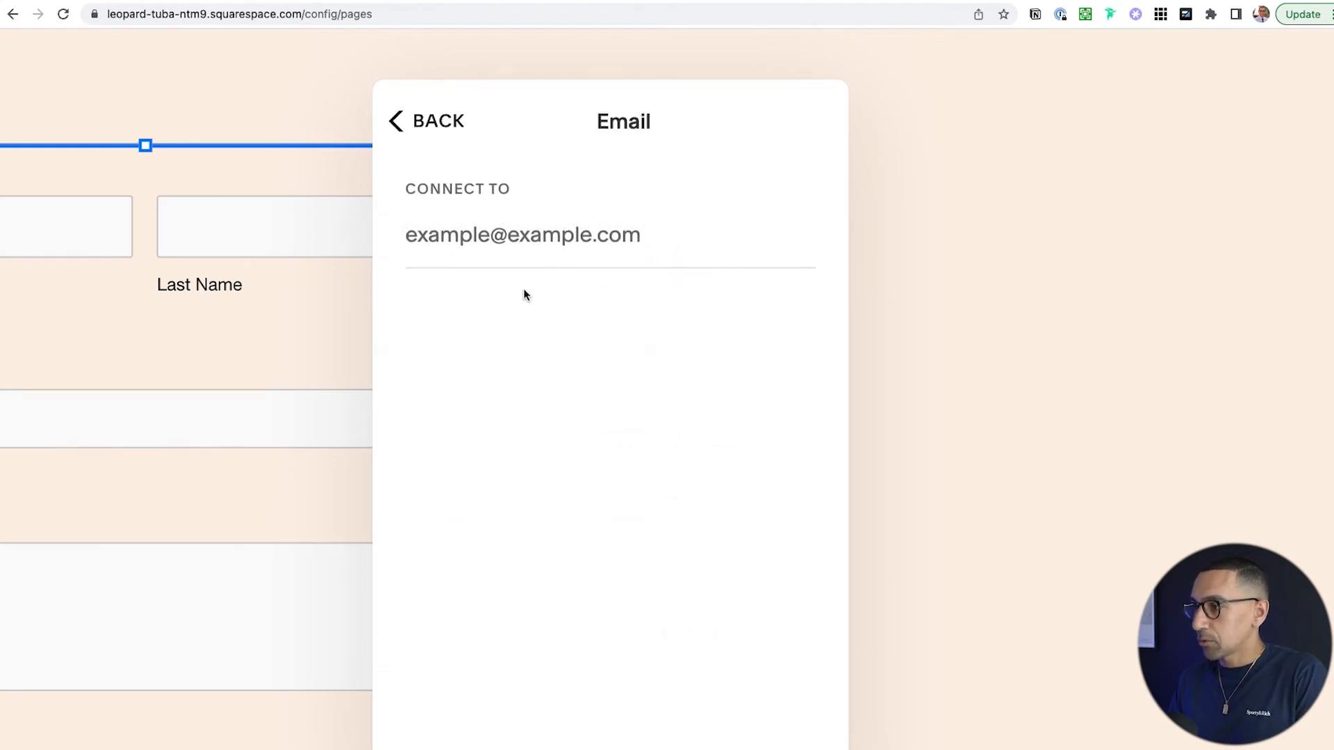
key(super+v)
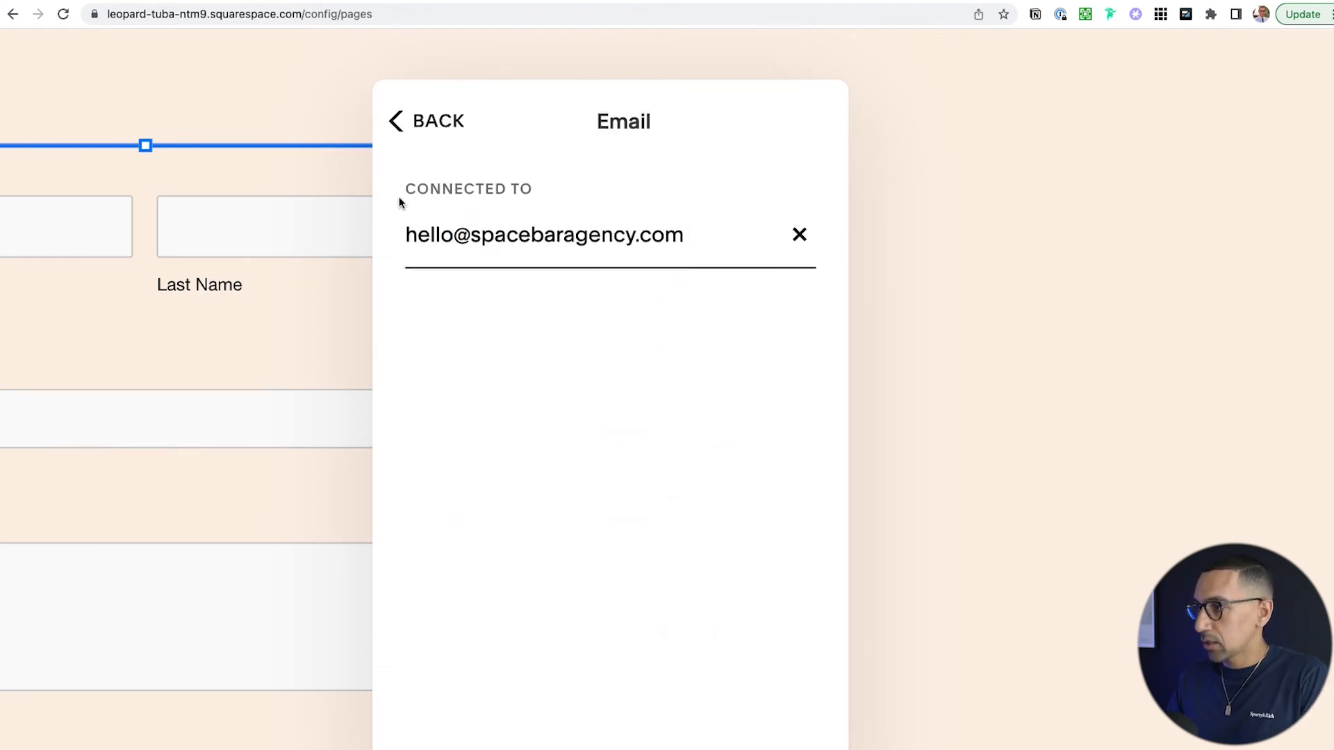
click(426, 113)
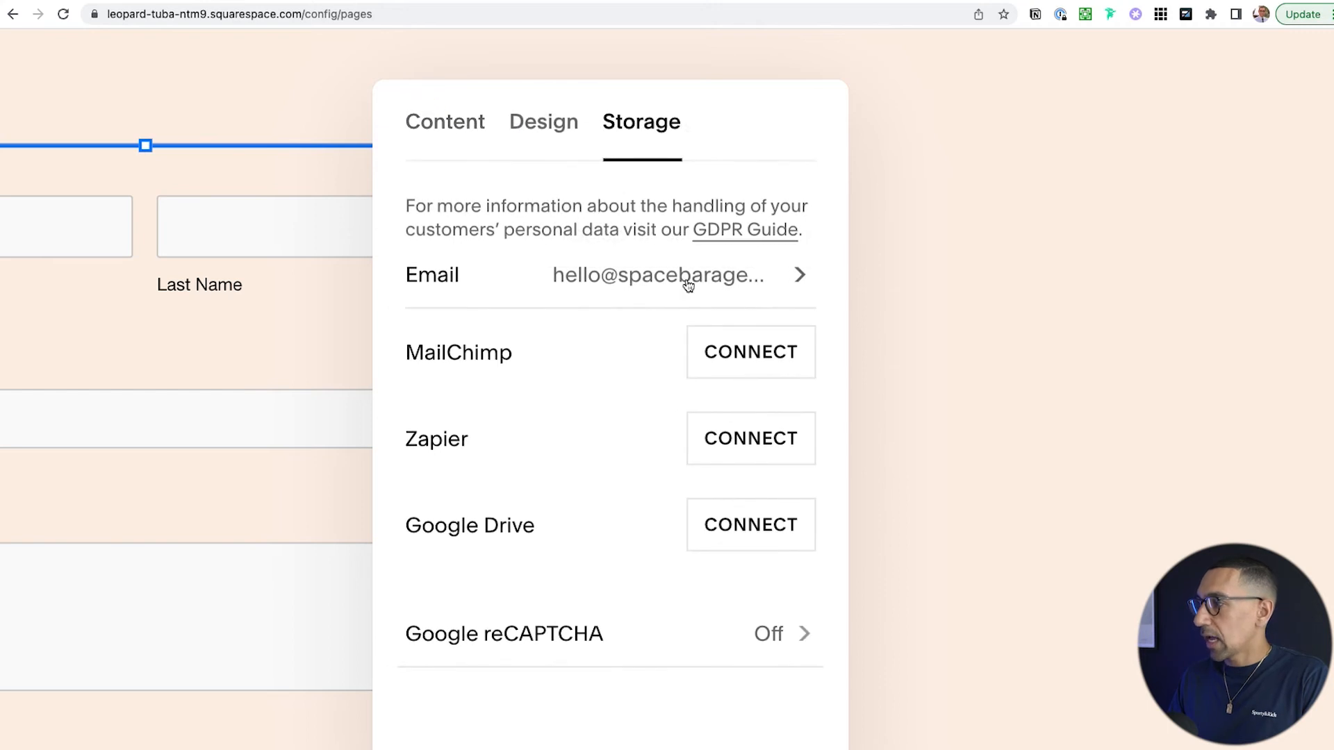
click(468, 119)
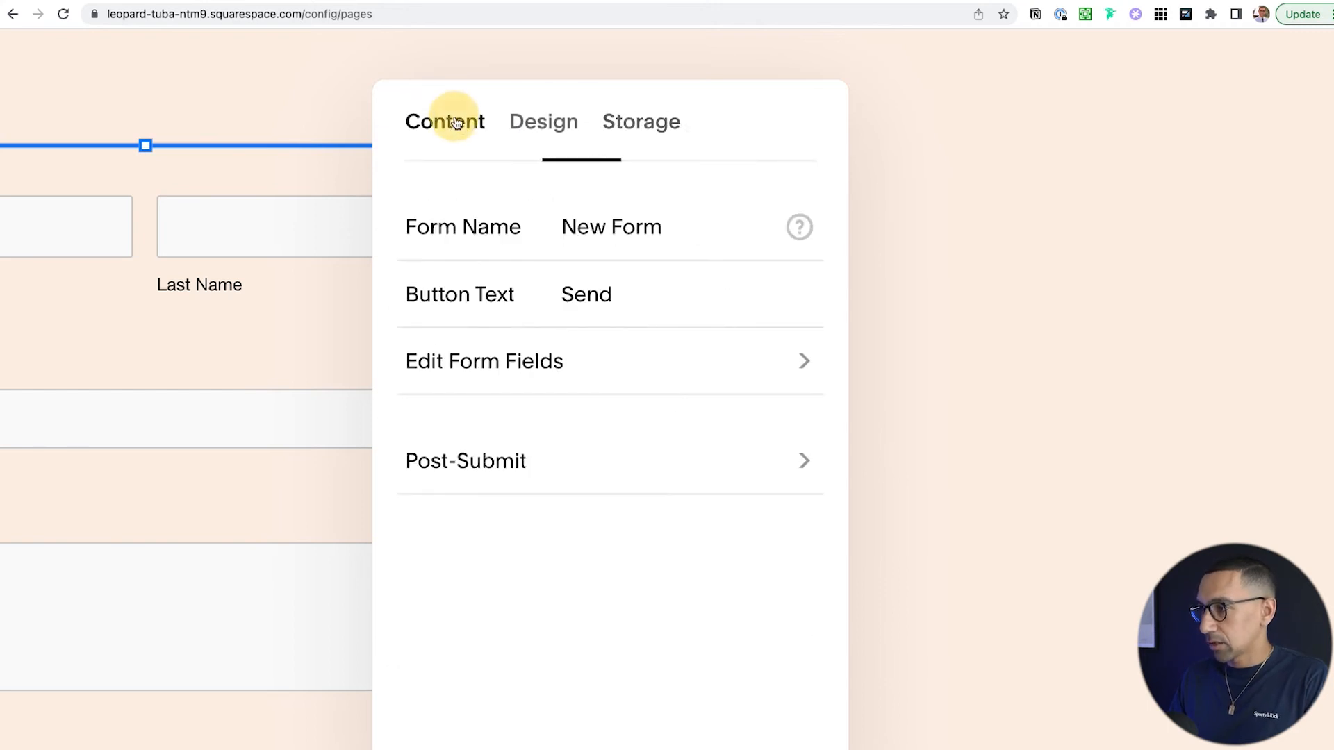
- Change the Form Name from 'New Form' to 'Contact Form' and open the Post-Submit settings
click(668, 226)
text(Contact Form)
scroll(619, 310, down, 2)
click(632, 286)
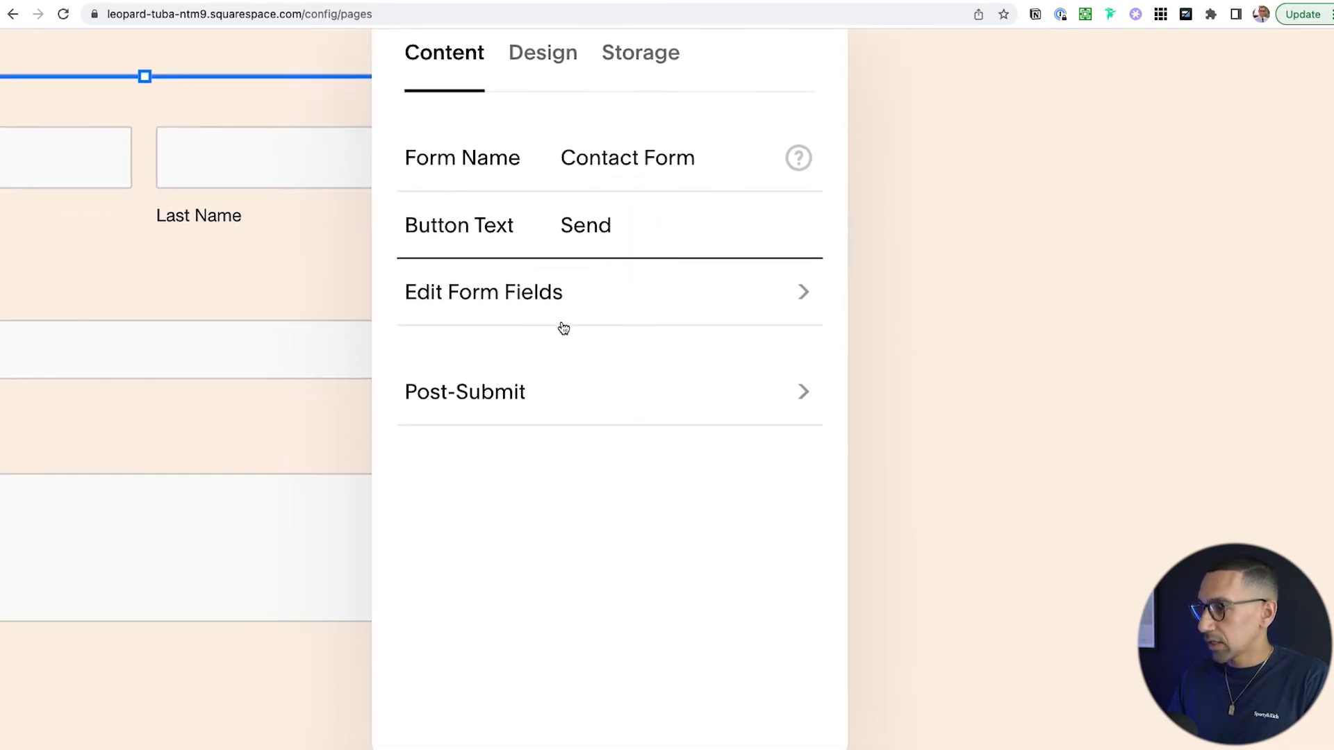
click(457, 403)
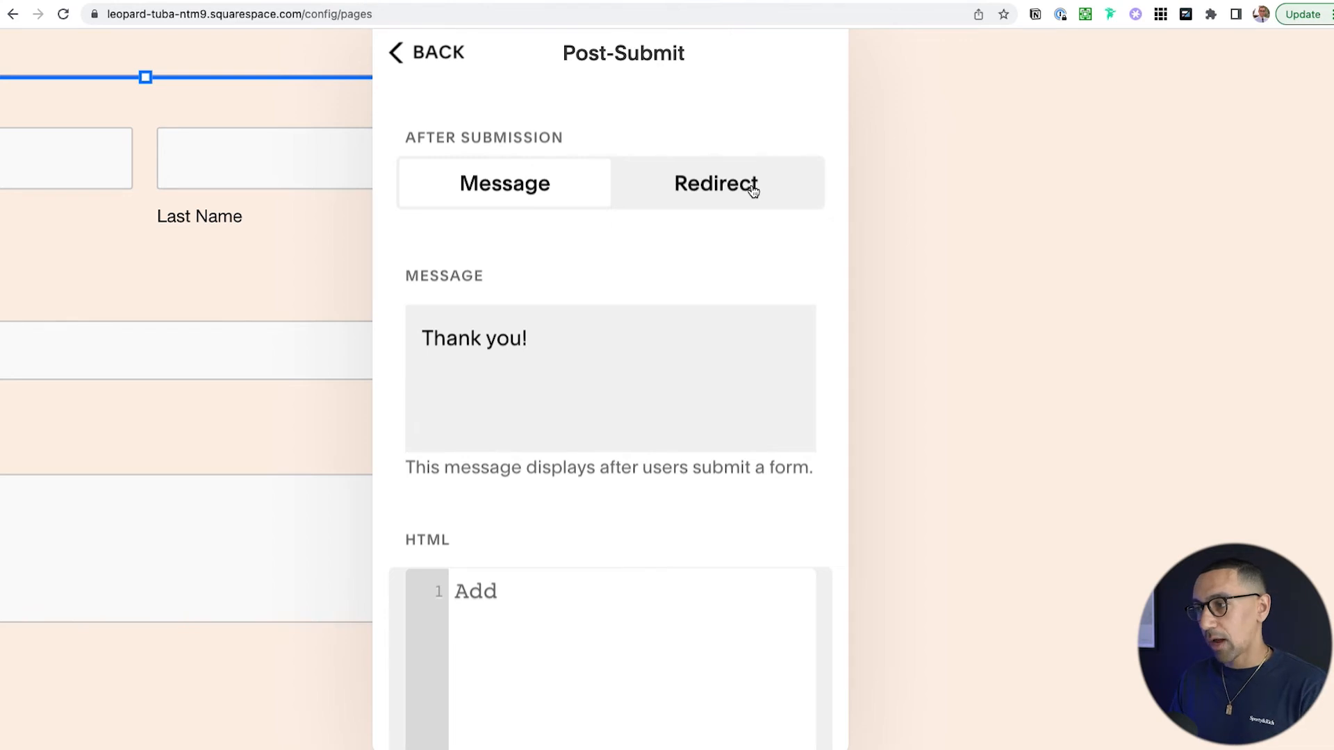
- Switch Post-Submit to Redirect to the Thank You page (/thank-you) and finish editing
click(557, 345)
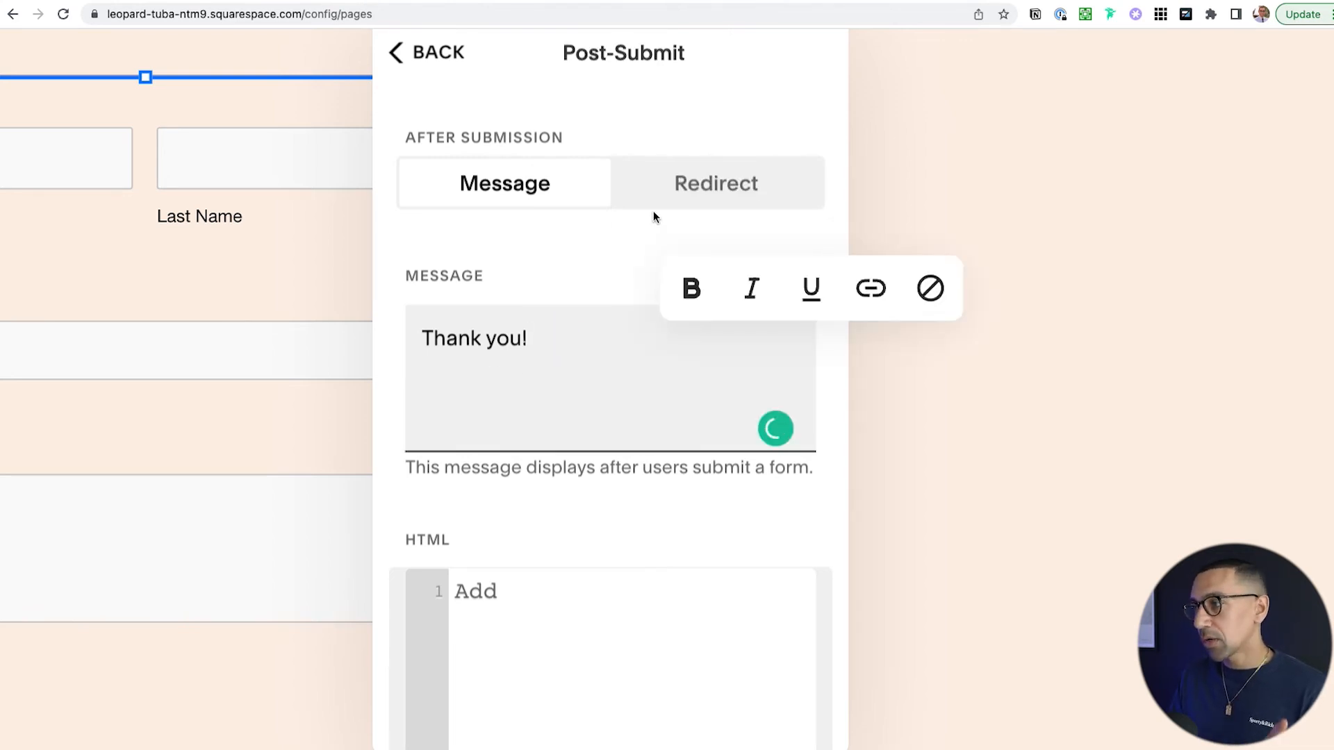
click(726, 188)
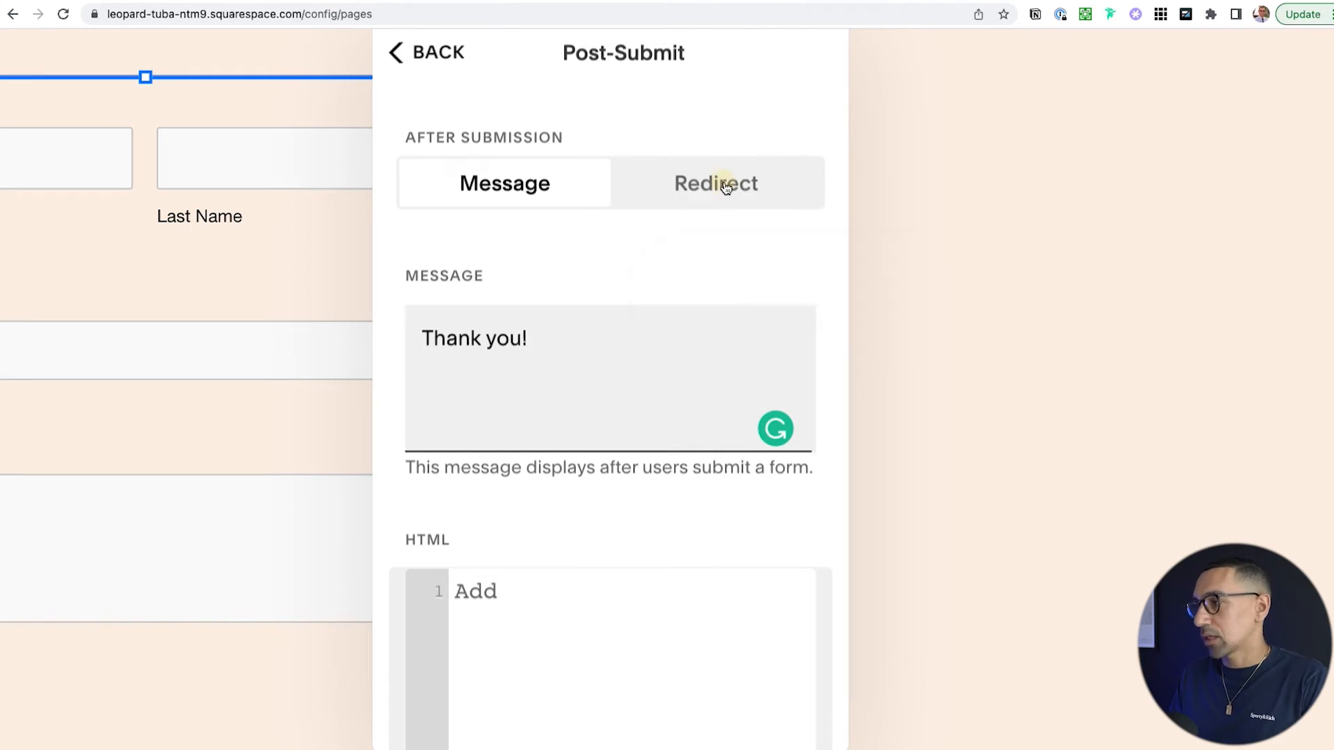
click(537, 313)
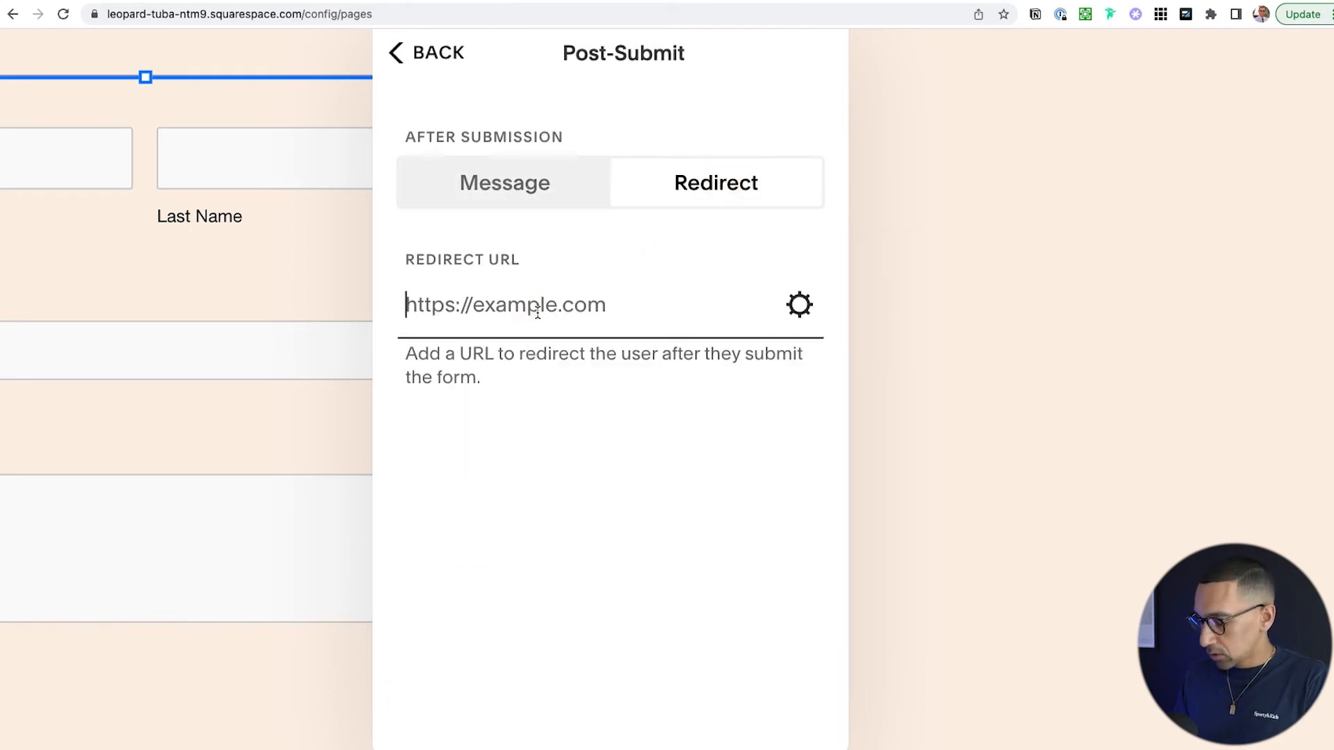
text(/than)
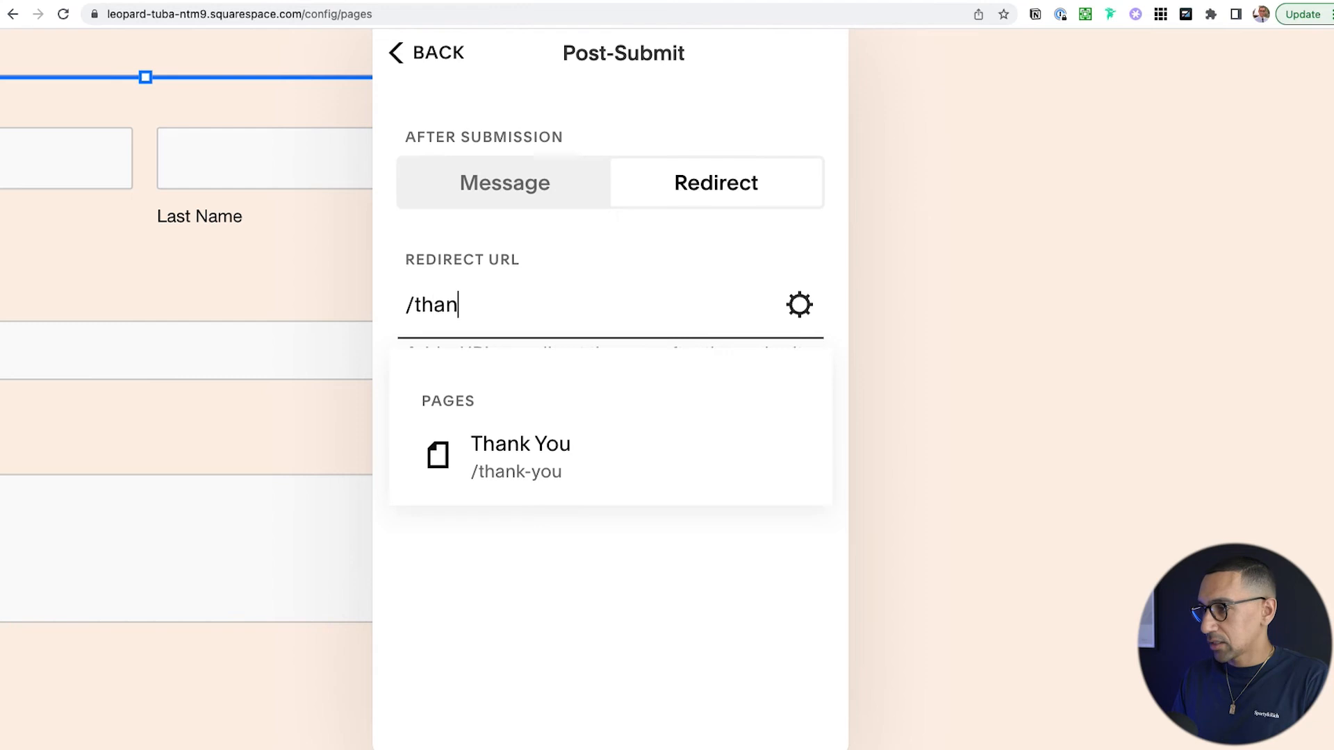
click(531, 447)
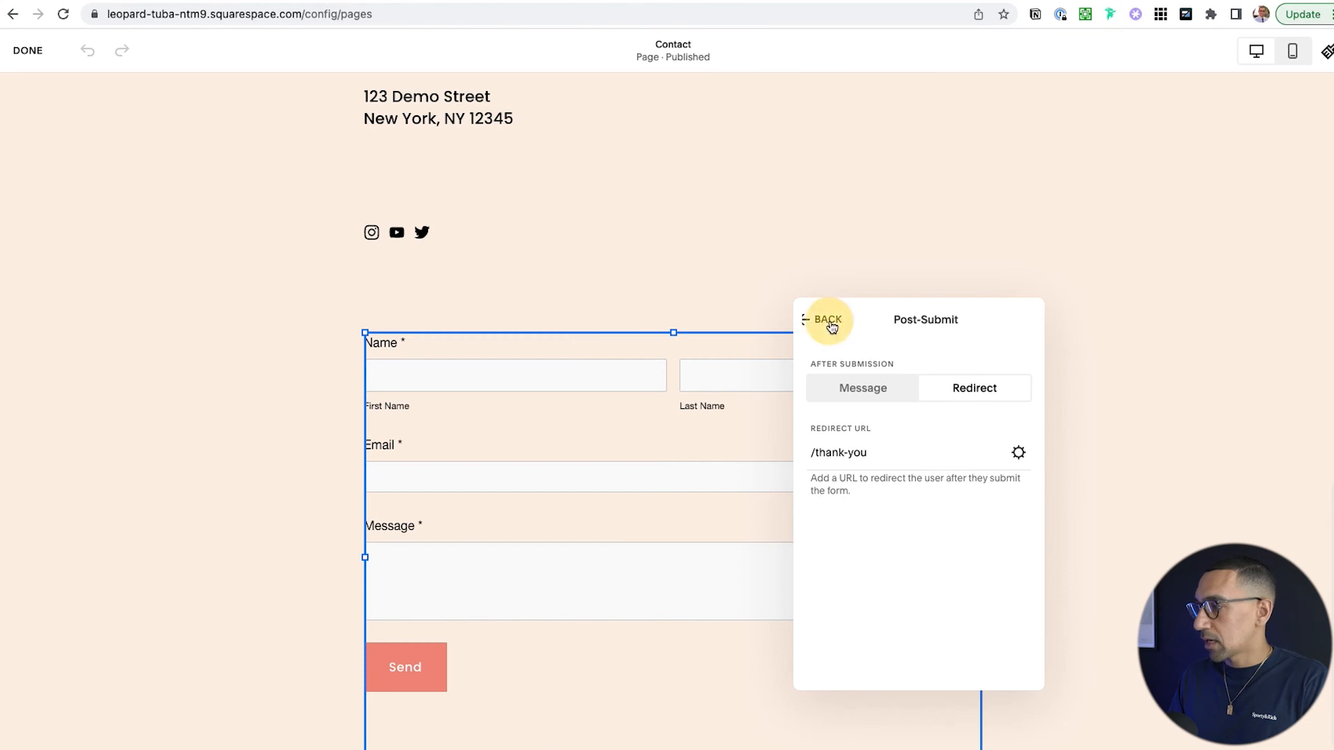
click(827, 320)
click(610, 267)
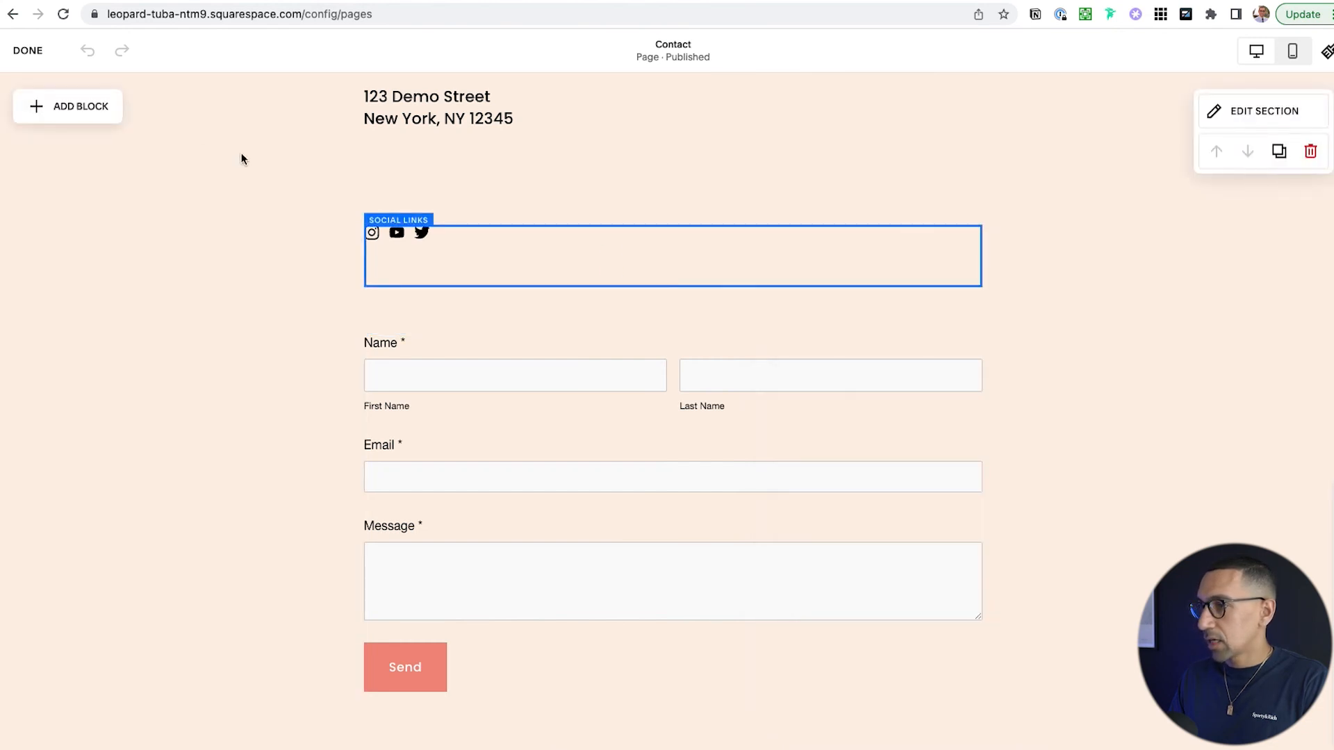
click(28, 50)
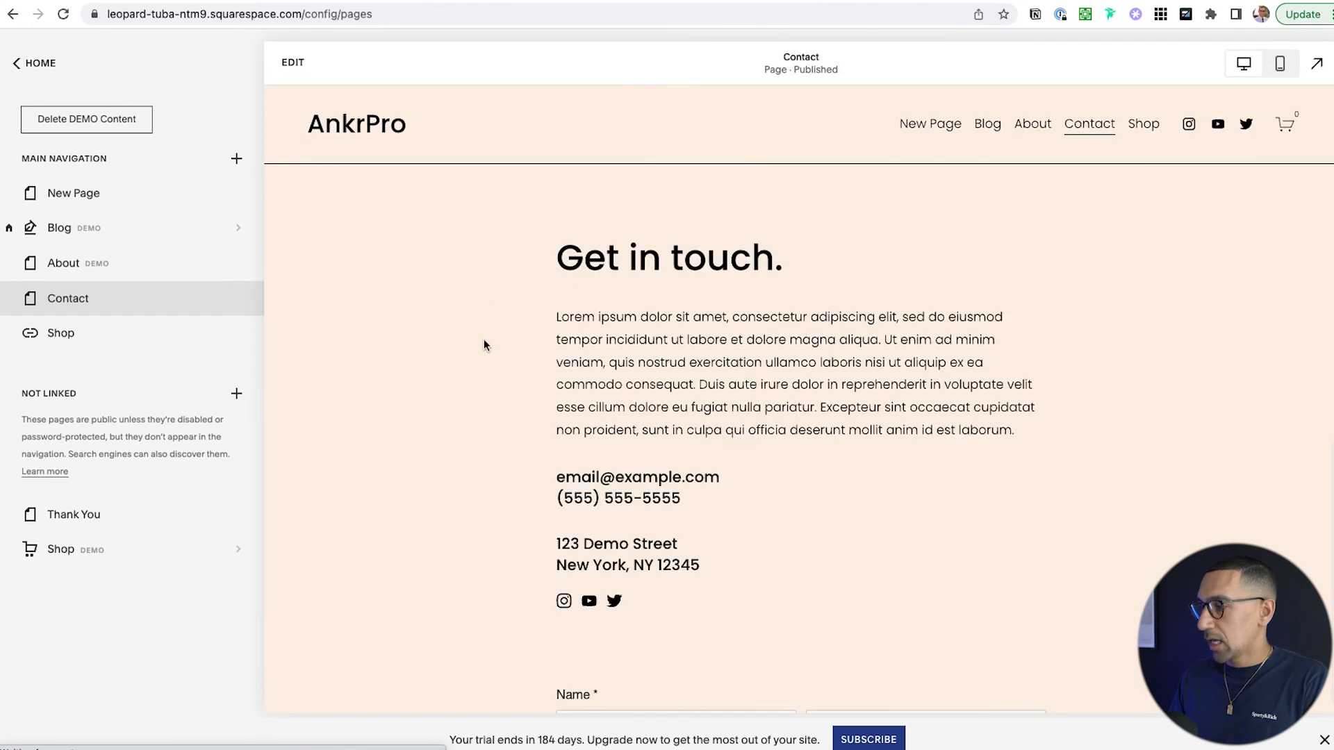
- Send a test submission with first name, last name and email, landing on the Thank You page
scroll(474, 378, down, 5)
scroll(475, 380, down, 1)
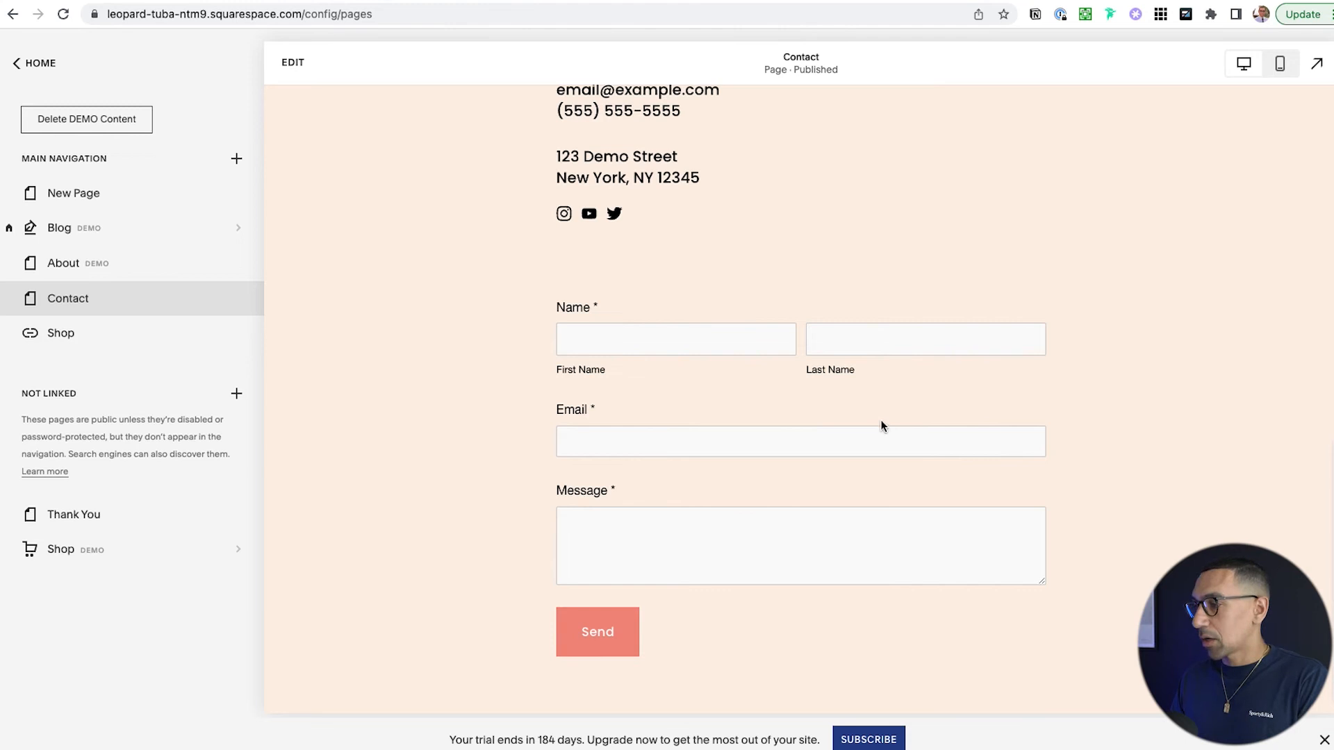
click(634, 337)
key(Tab)
key(Tab)
text(he)
key(Down)
key(Return)
key(Tab)
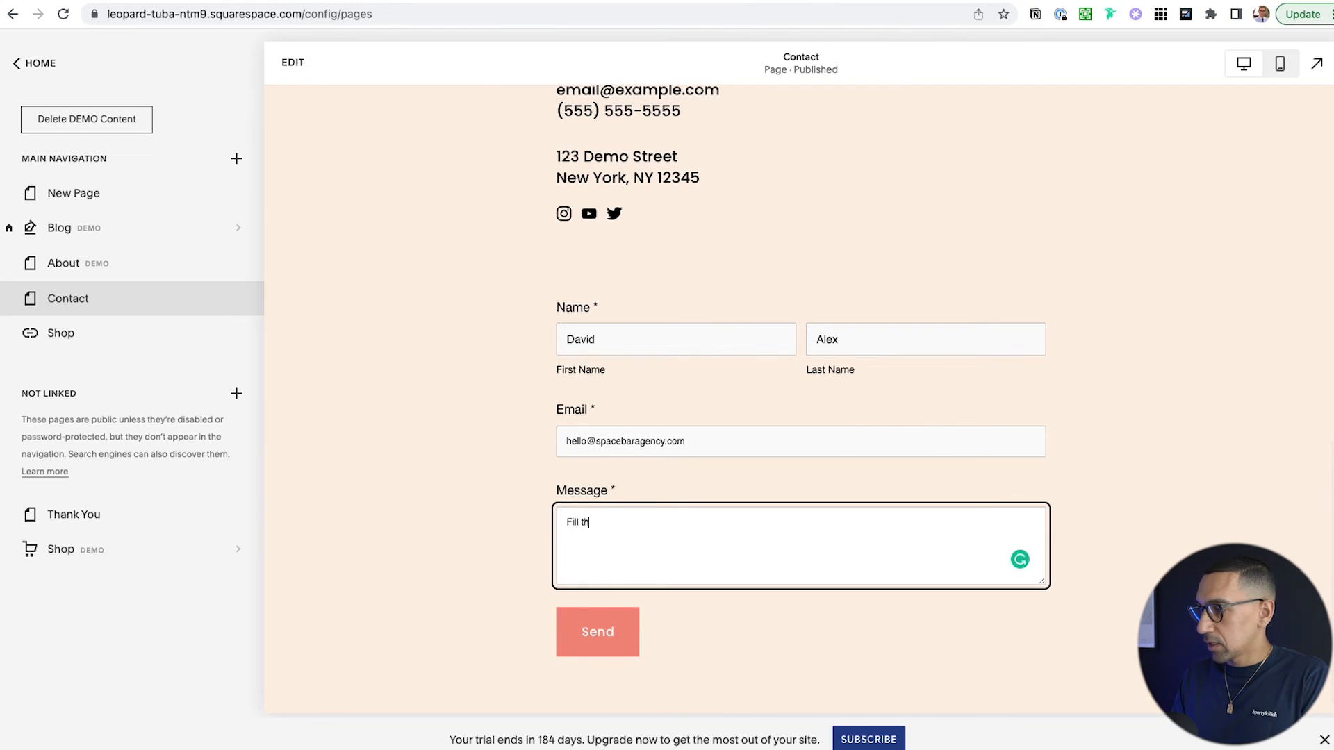
click(615, 637)
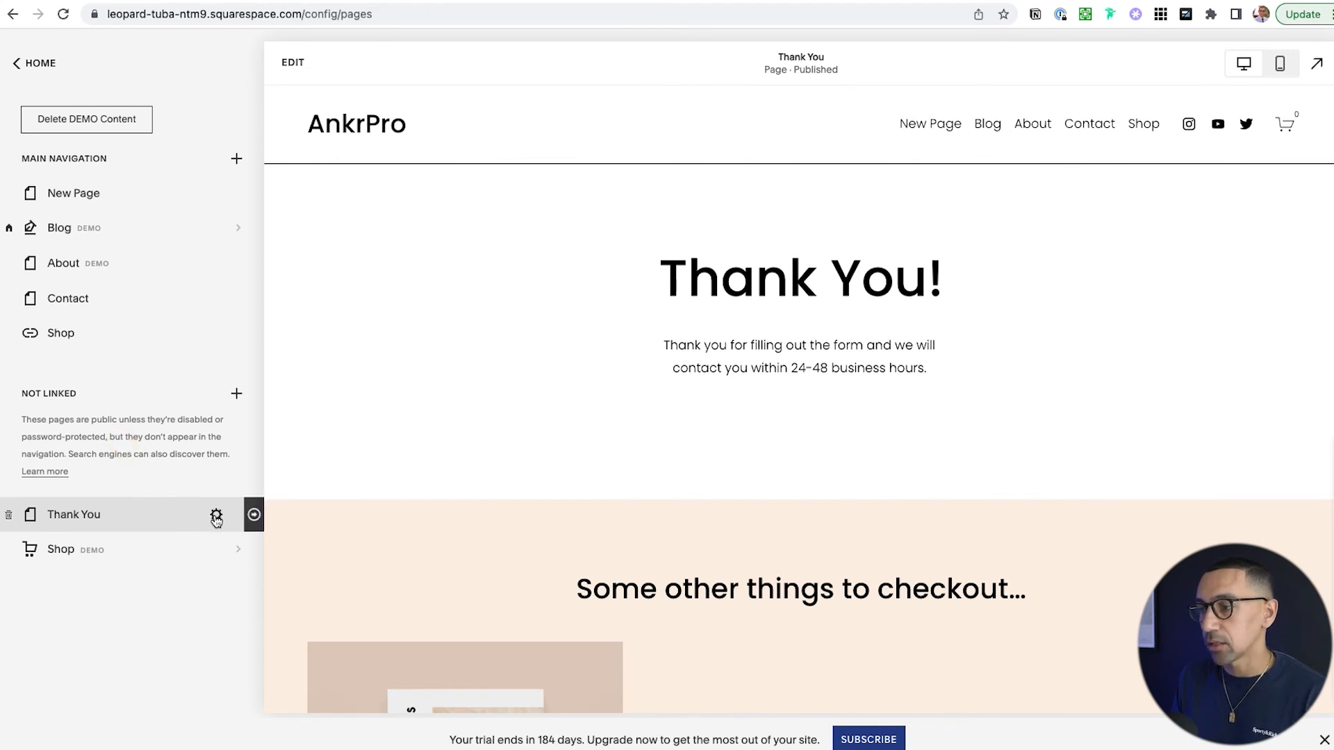
- Turn on Hide Page from Search Results in the Thank You page's SEO settings and save
click(216, 517)
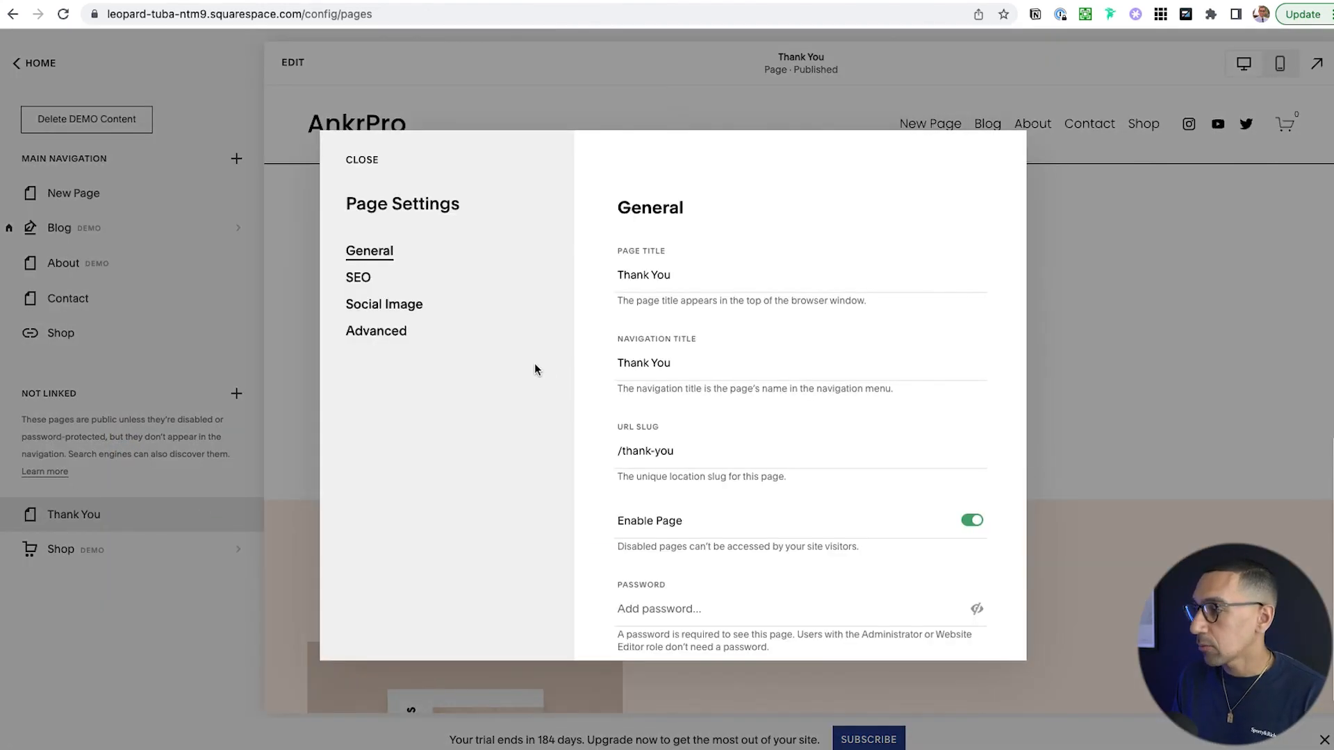
click(358, 277)
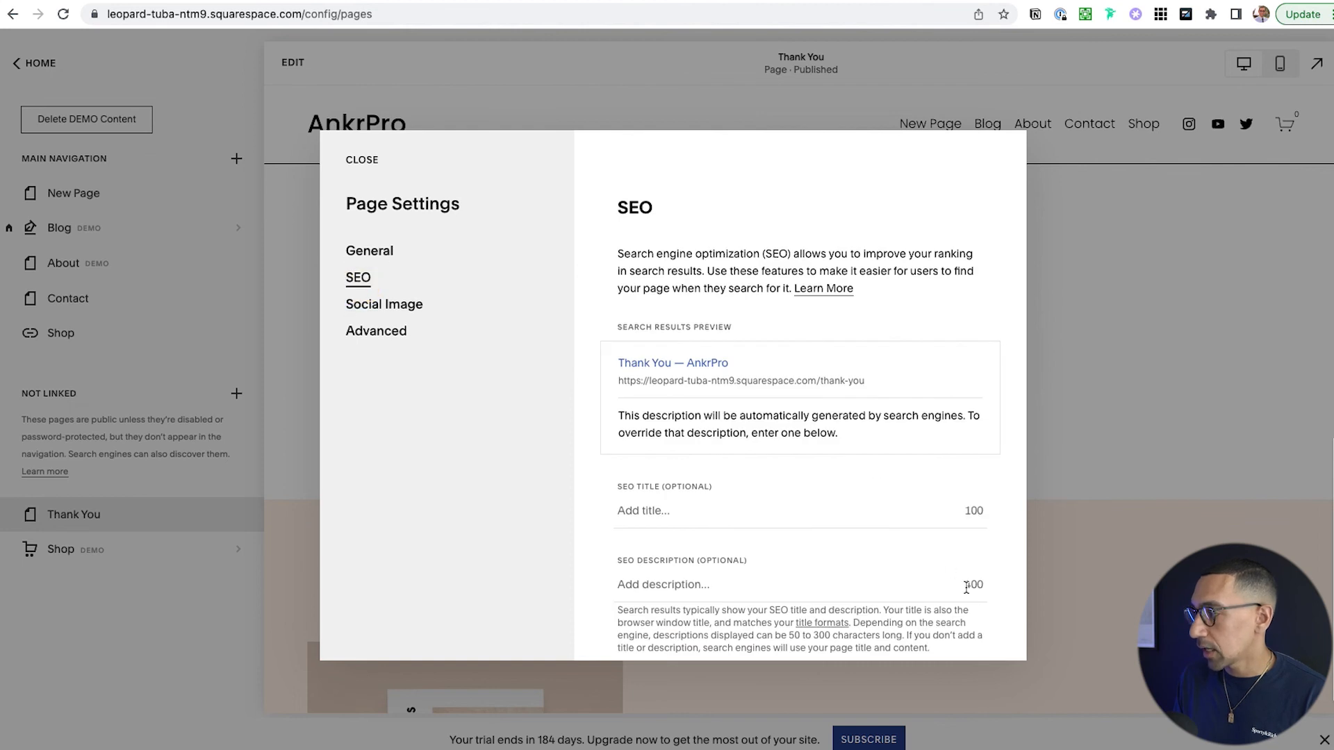
scroll(969, 589, down, 2)
click(972, 616)
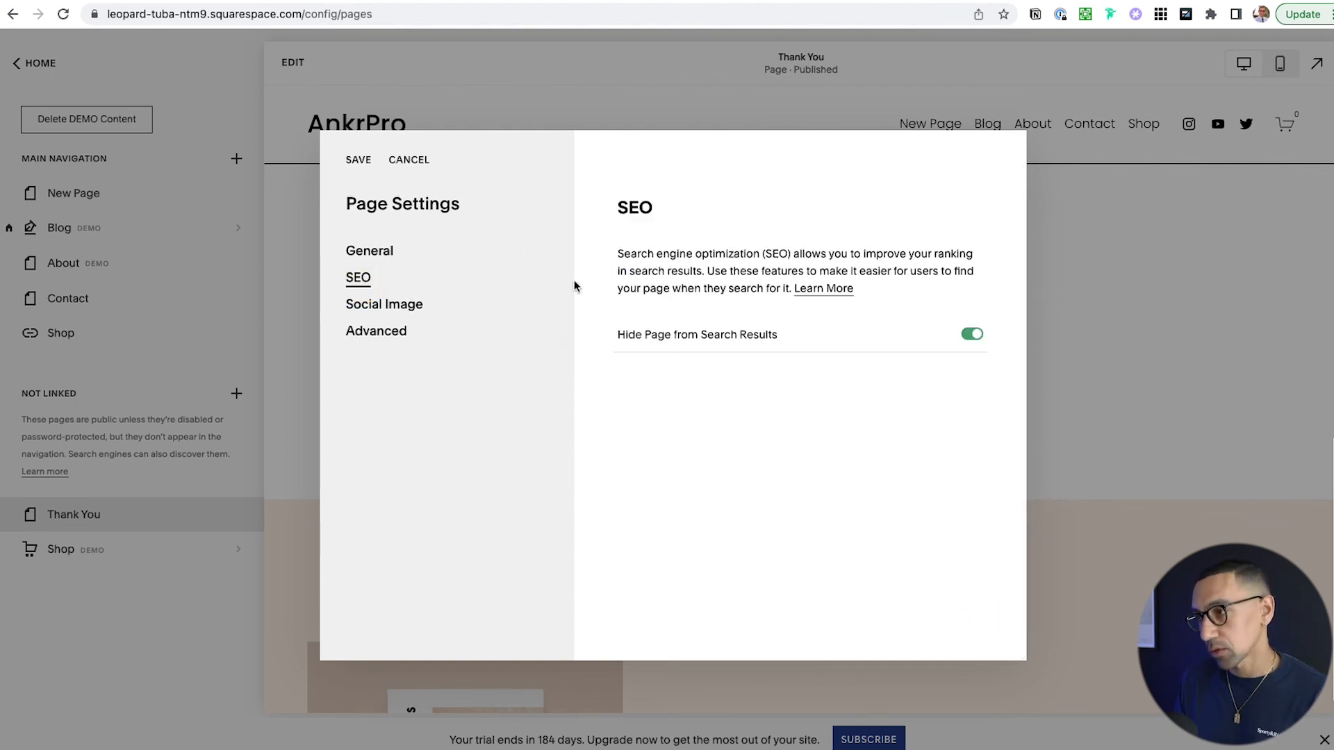
click(346, 165)
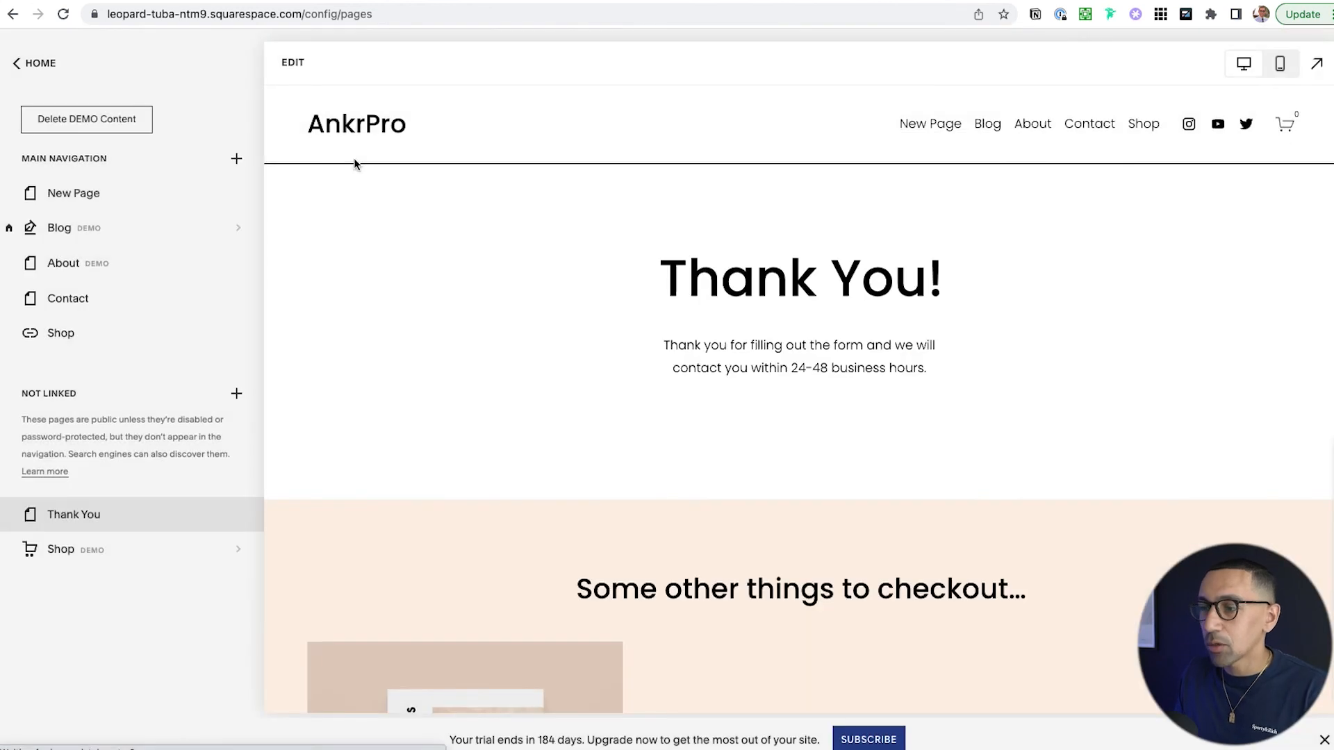